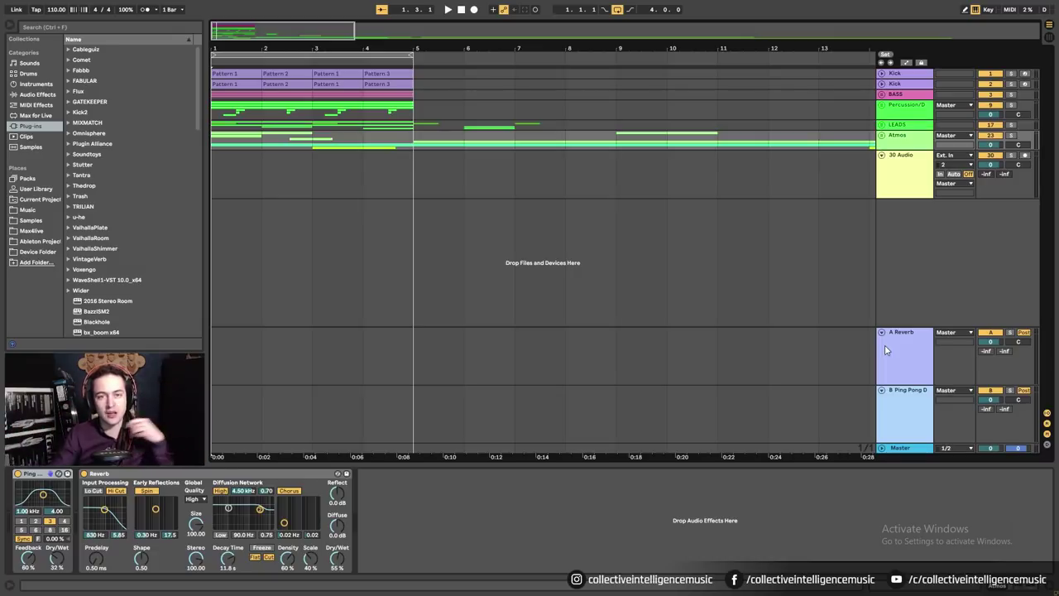
Add a new MIDI track below the 30 Audio track and load the Operator instrument onto it.
{"action": "right_click", "coordinate": [901, 236]}
{"action": "left_click", "coordinate": [912, 259]}
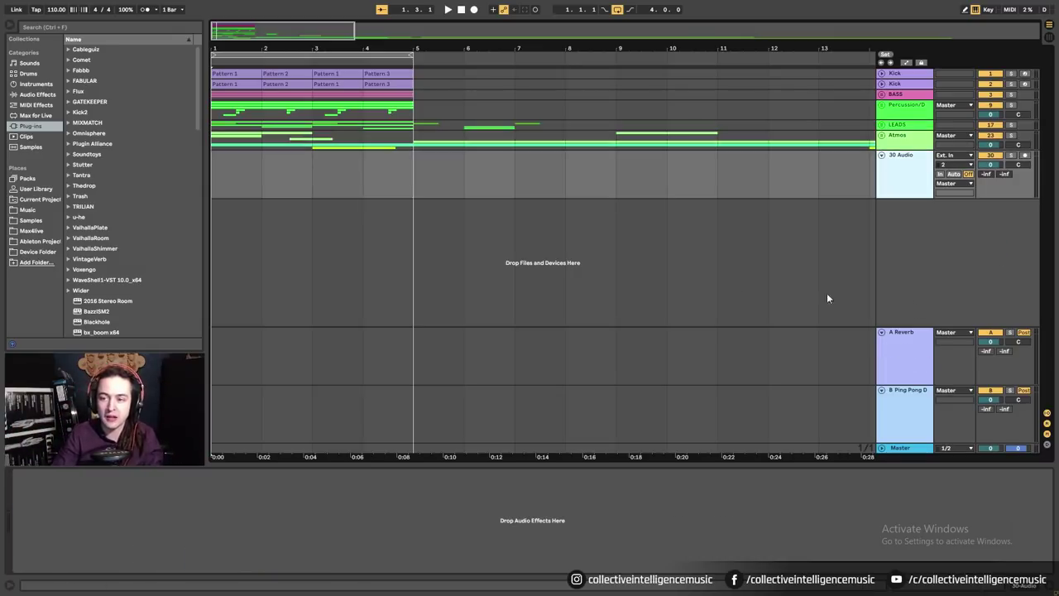
{"action": "key", "text": "ctrl+shift+t"}
{"action": "left_click", "coordinate": [35, 84]}
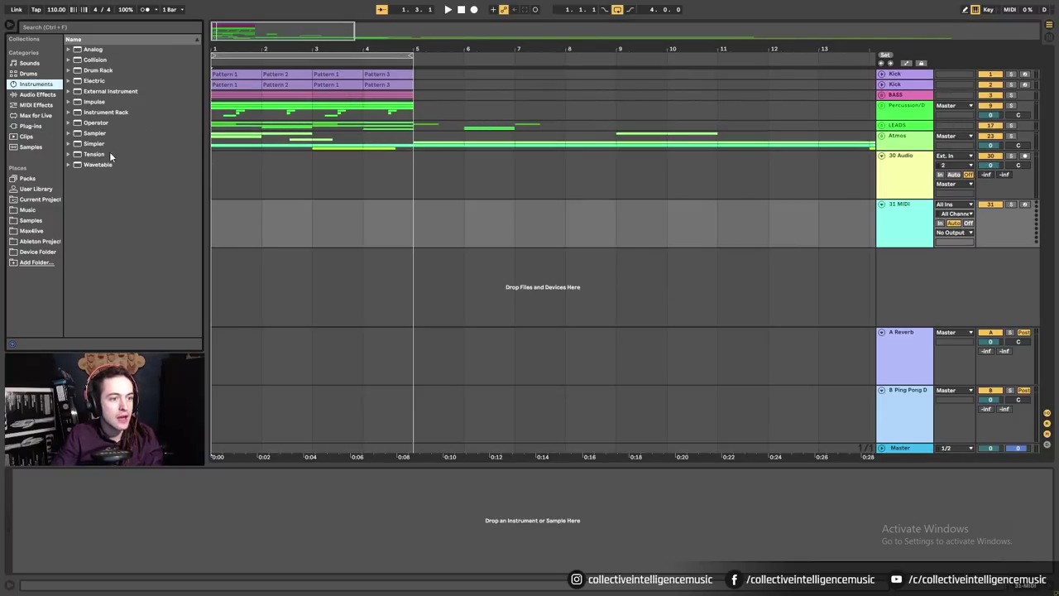
{"action": "left_click_drag", "start_coordinate": [96, 123], "coordinate": [331, 235]}
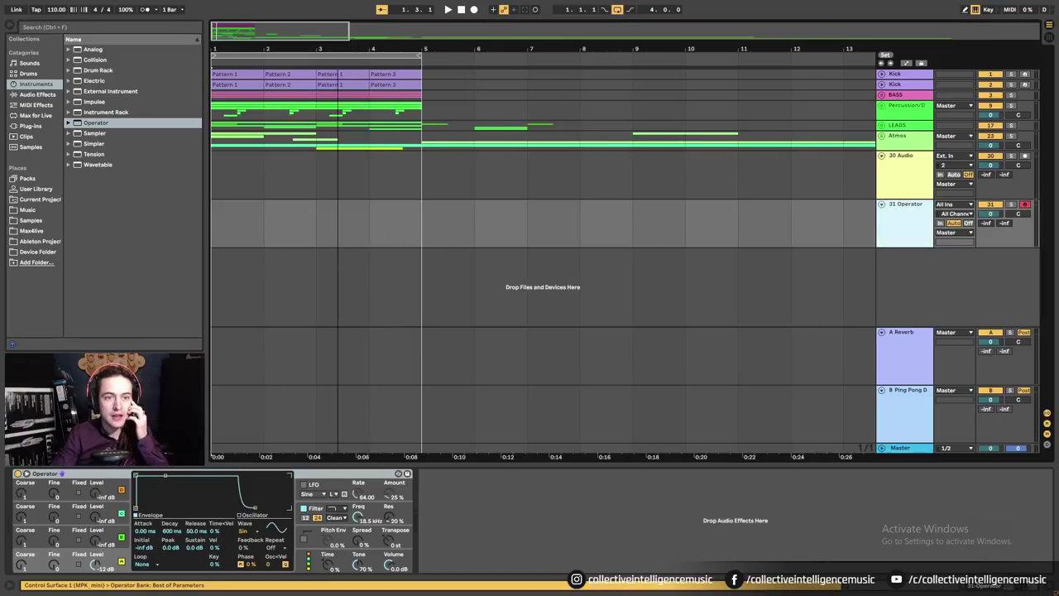
Create an empty two-bar MIDI clip on the Operator track from bar 3 to bar 5.
{"action": "left_click_drag", "start_coordinate": [323, 217], "coordinate": [427, 227]}
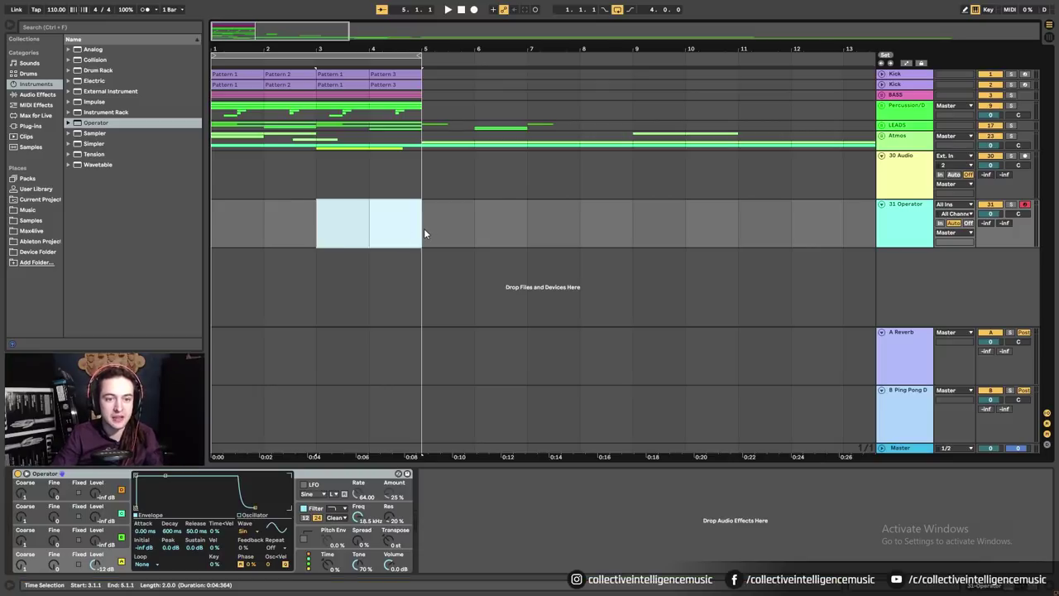
{"action": "left_click", "coordinate": [349, 234]}
{"action": "left_click_drag", "start_coordinate": [320, 237], "coordinate": [411, 237]}
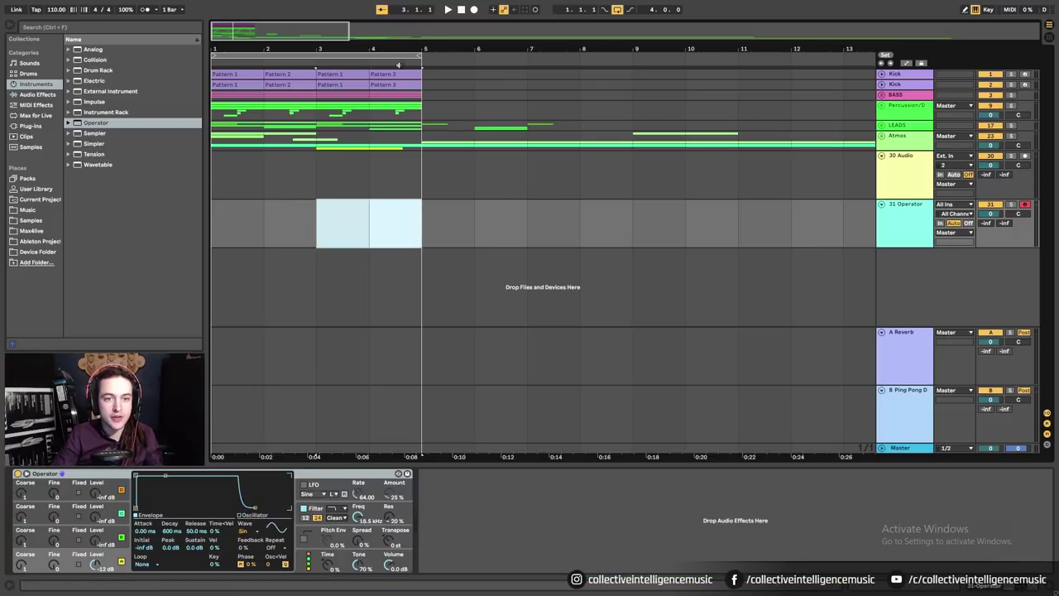
{"action": "key", "text": "ctrl+shift+m"}
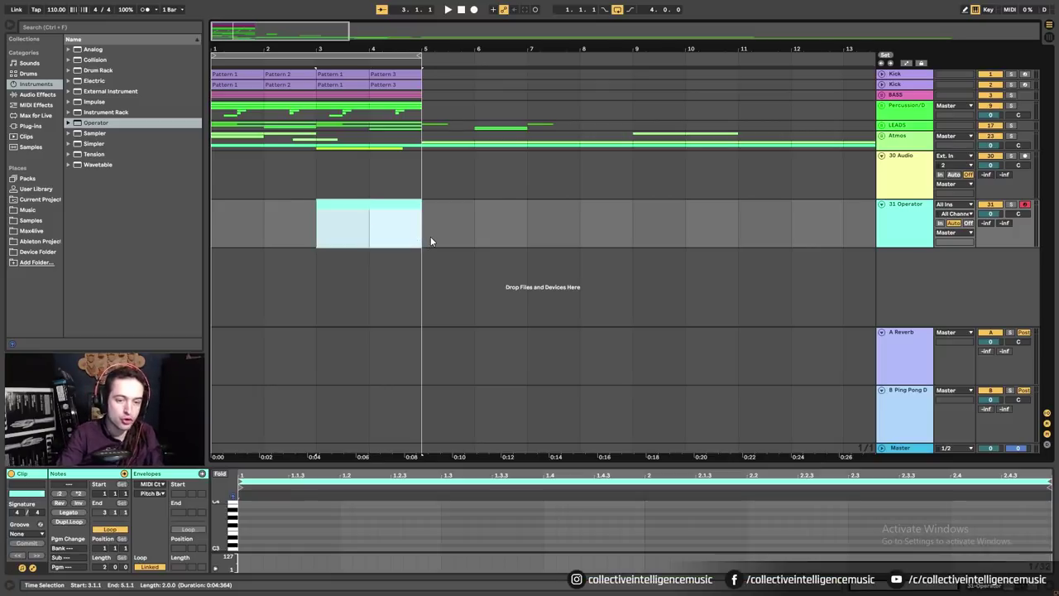
Add an E3 note at the start of the clip and extend it across the full two bars.
{"action": "double_click", "coordinate": [244, 535]}
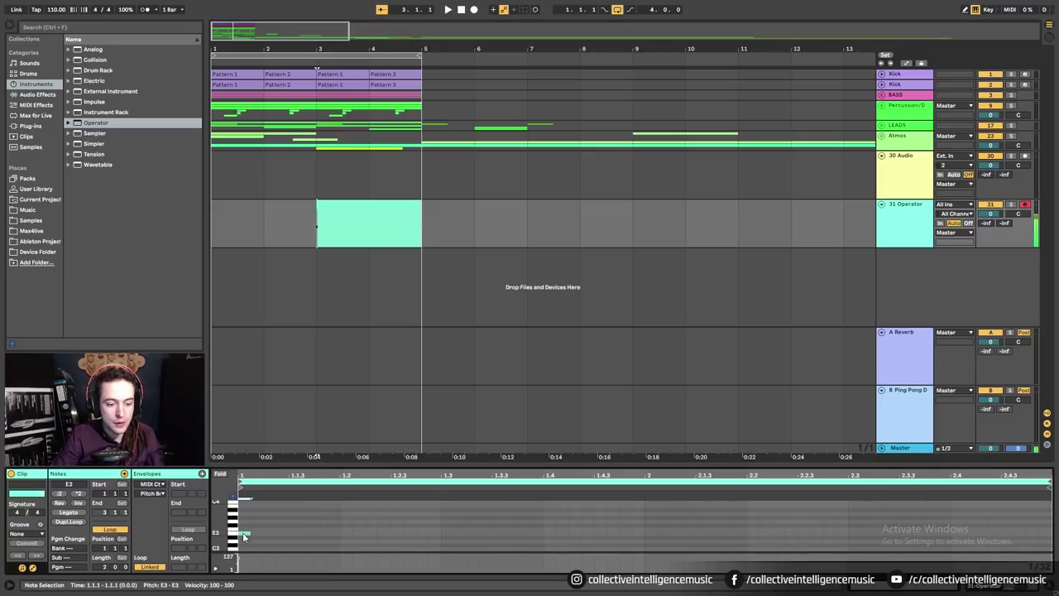
{"action": "left_click_drag", "start_coordinate": [251, 534], "coordinate": [1051, 535]}
{"action": "left_click", "coordinate": [325, 409]}
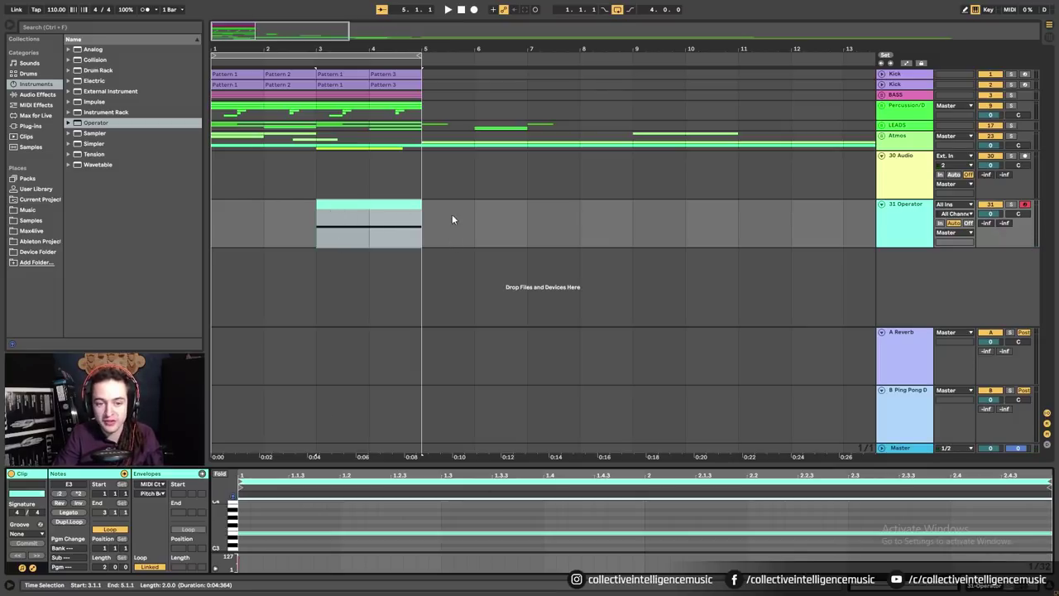
{"action": "left_click", "coordinate": [249, 542]}
{"action": "left_click", "coordinate": [347, 233]}
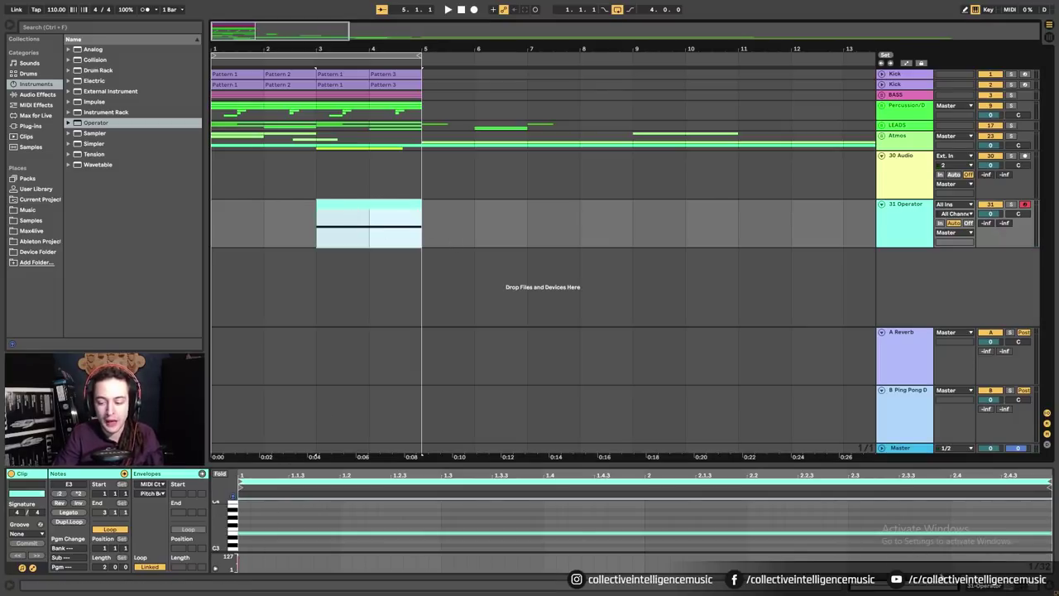
Show the Operator device and set oscillator A's waveform to Noise White.
{"action": "left_click", "coordinate": [993, 586]}
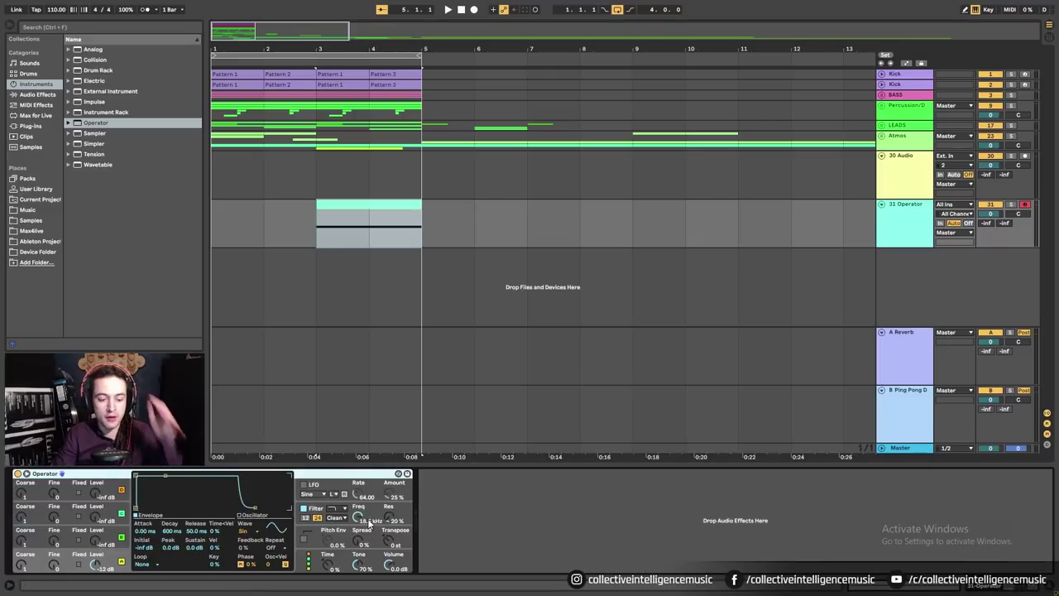
{"action": "left_click", "coordinate": [244, 531]}
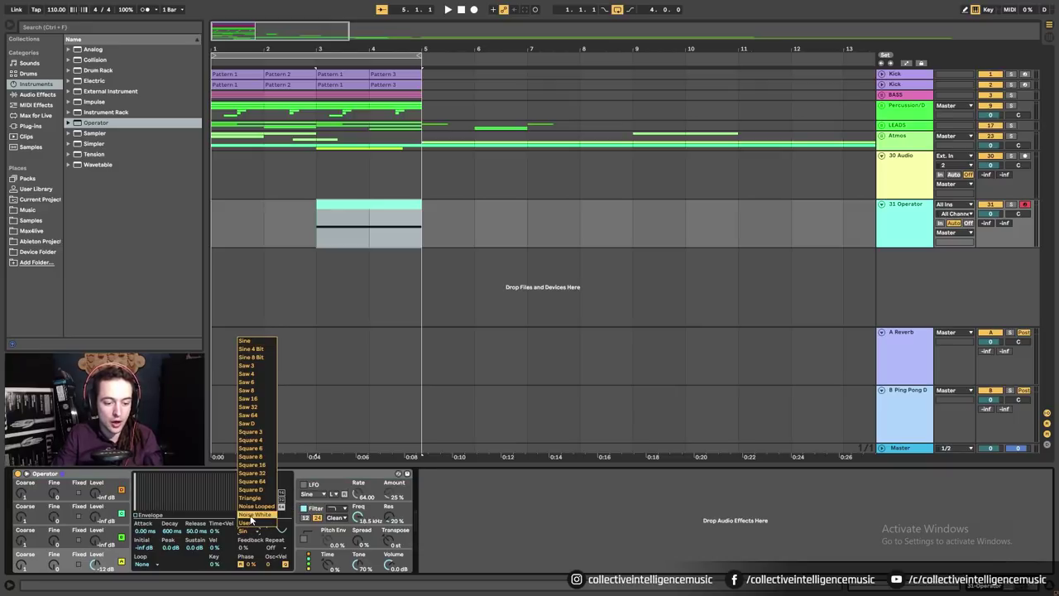
{"action": "left_click", "coordinate": [251, 515]}
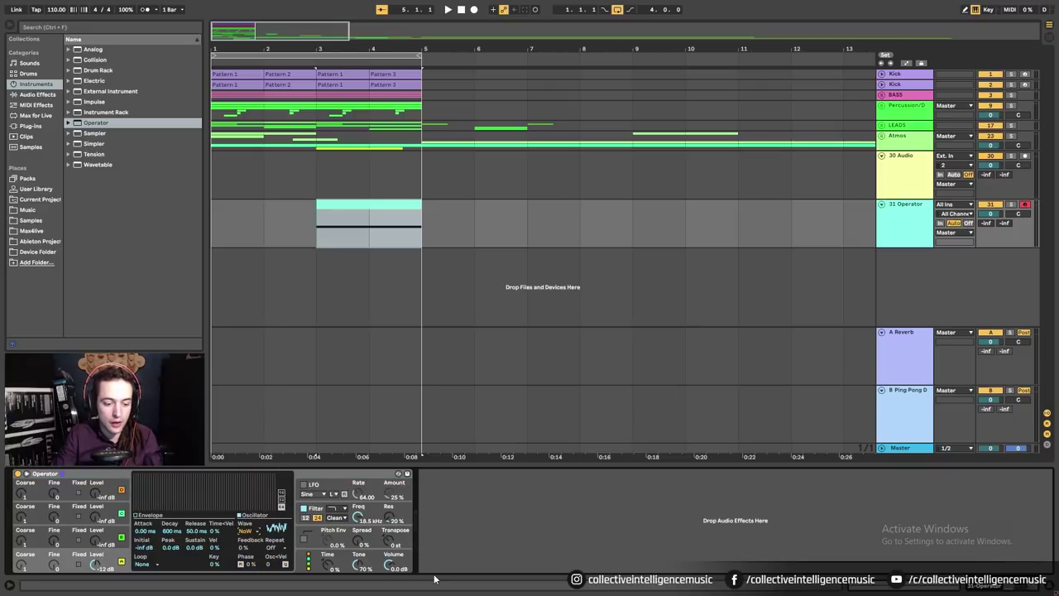
Solo the Operator track and play the clip from bar 3 to hear the raw noise.
{"action": "left_click", "coordinate": [1011, 205]}
{"action": "key", "text": "space"}
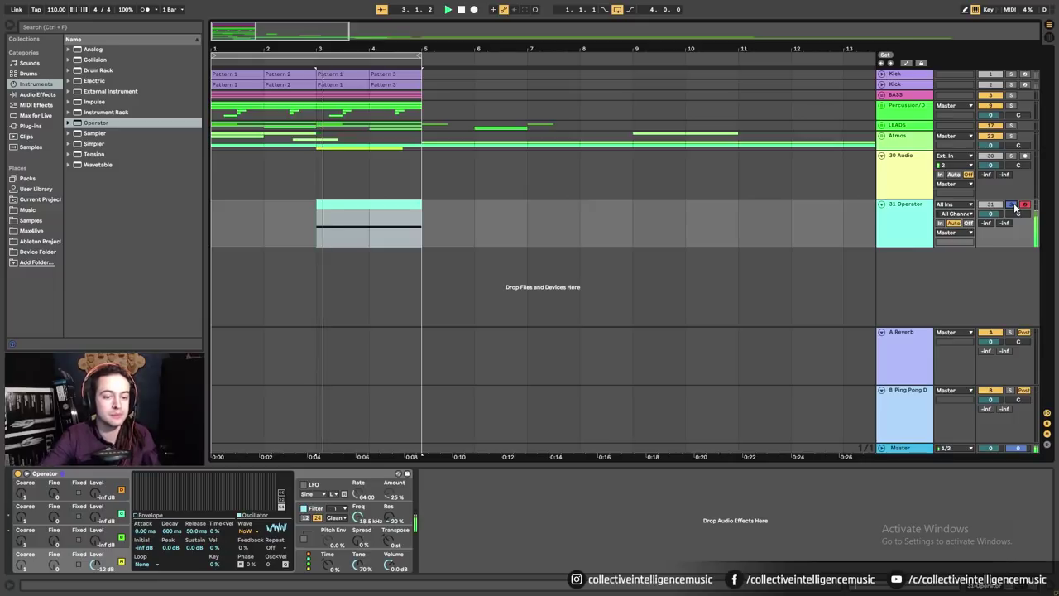
{"action": "key", "text": "space"}
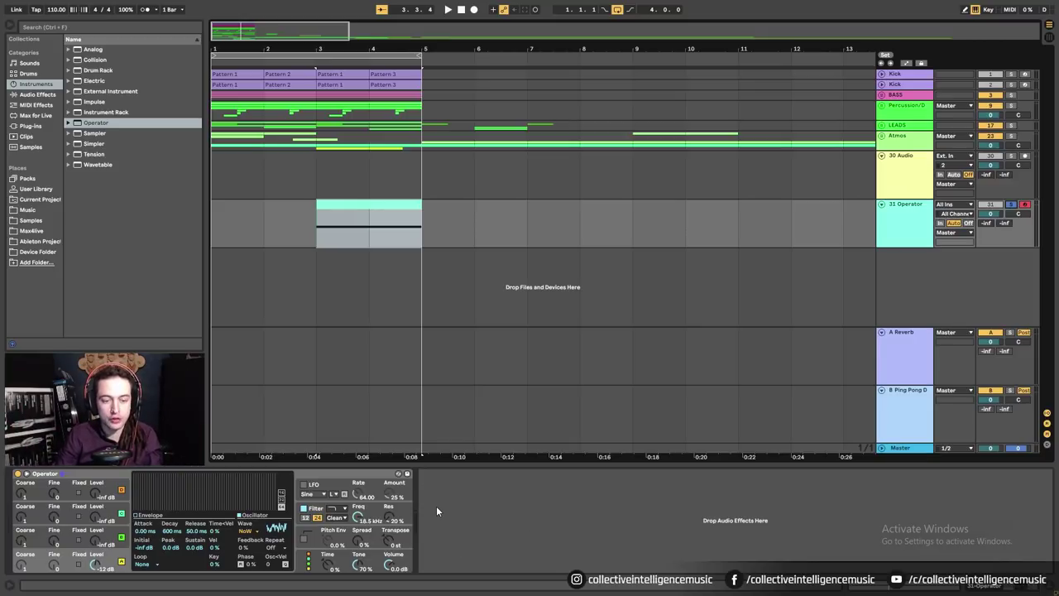
Set Operator's filter to band-pass with a 365 Hz frequency and 40% resonance, and audition the filtered noise.
{"action": "left_click", "coordinate": [339, 513]}
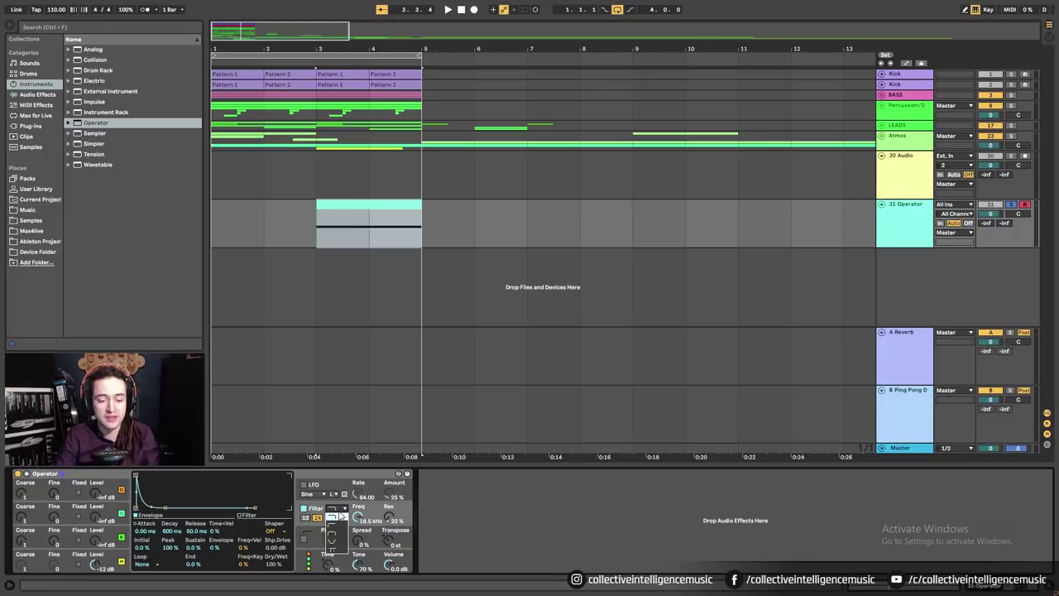
{"action": "left_click", "coordinate": [332, 534]}
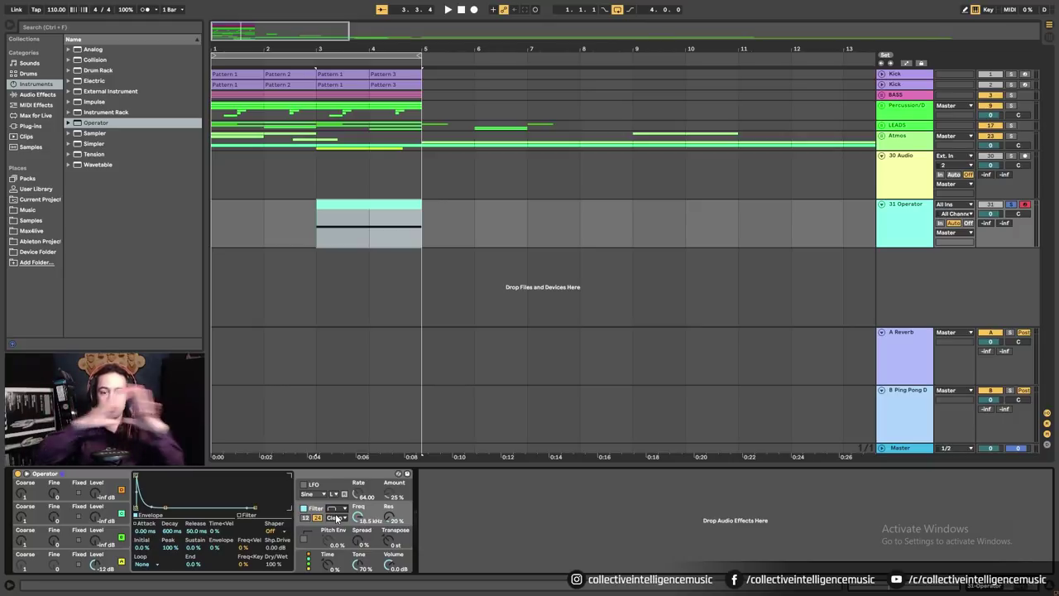
{"action": "left_click_drag", "start_coordinate": [359, 519], "coordinate": [359, 542]}
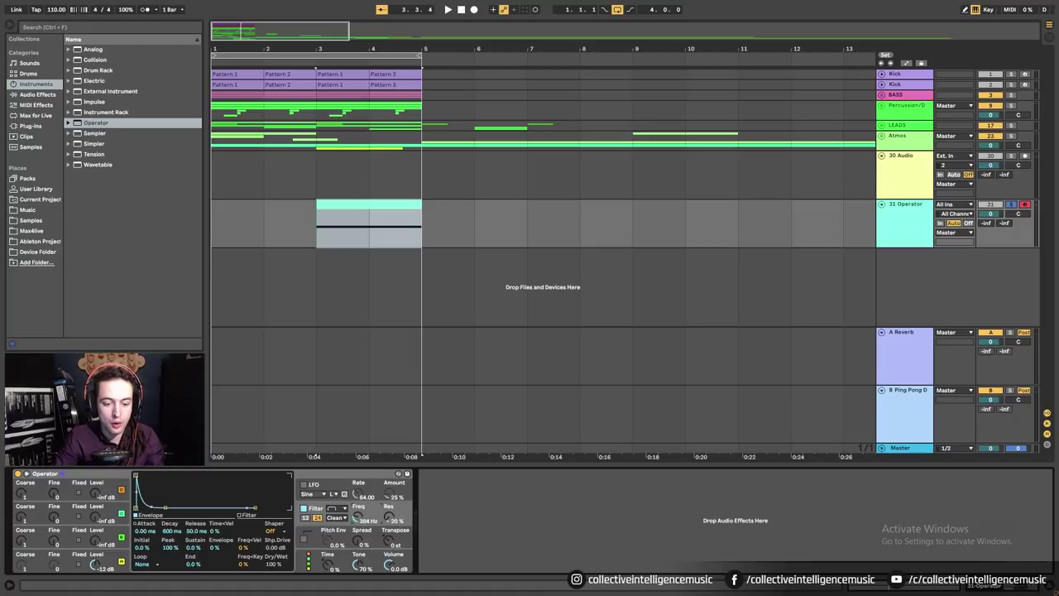
{"action": "left_click_drag", "start_coordinate": [383, 519], "coordinate": [384, 518]}
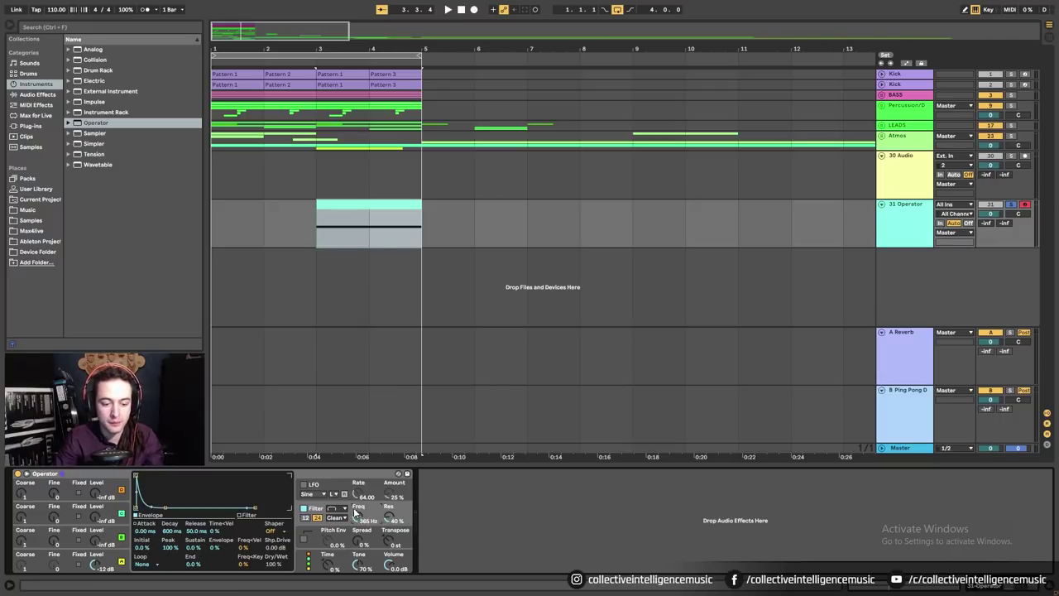
{"action": "key", "text": "space"}
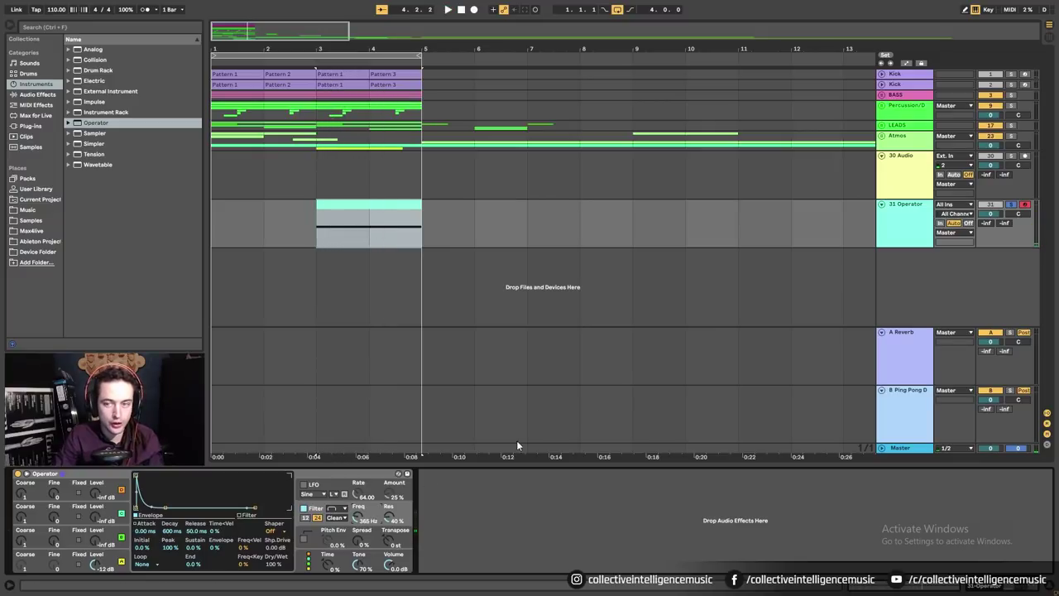
Show the Filter Freq automation on the Operator track and set its level at bar 3 to about 310 Hz.
{"action": "right_click", "coordinate": [359, 520]}
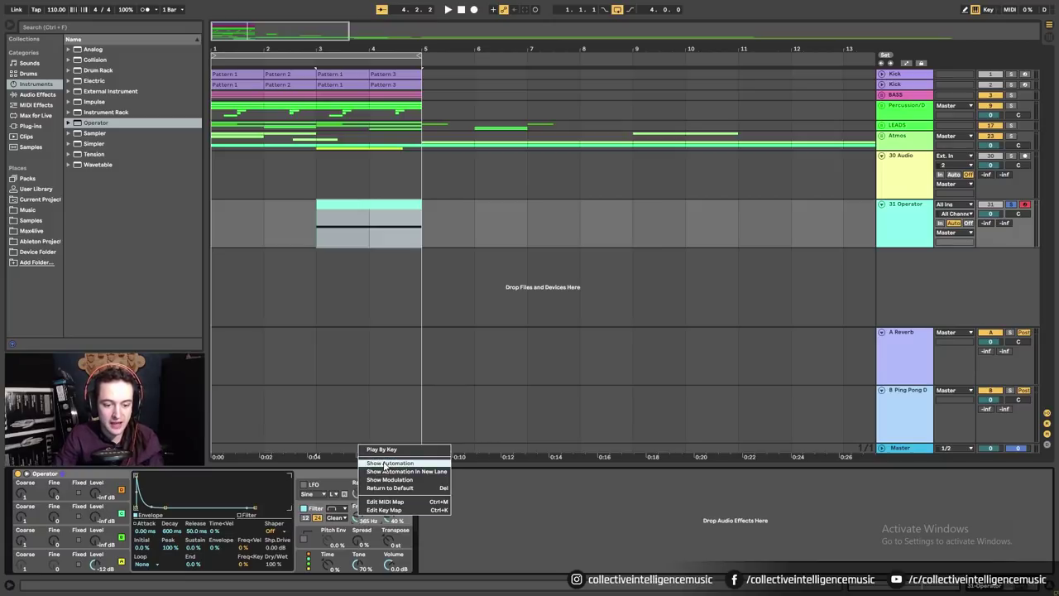
{"action": "left_click", "coordinate": [384, 464]}
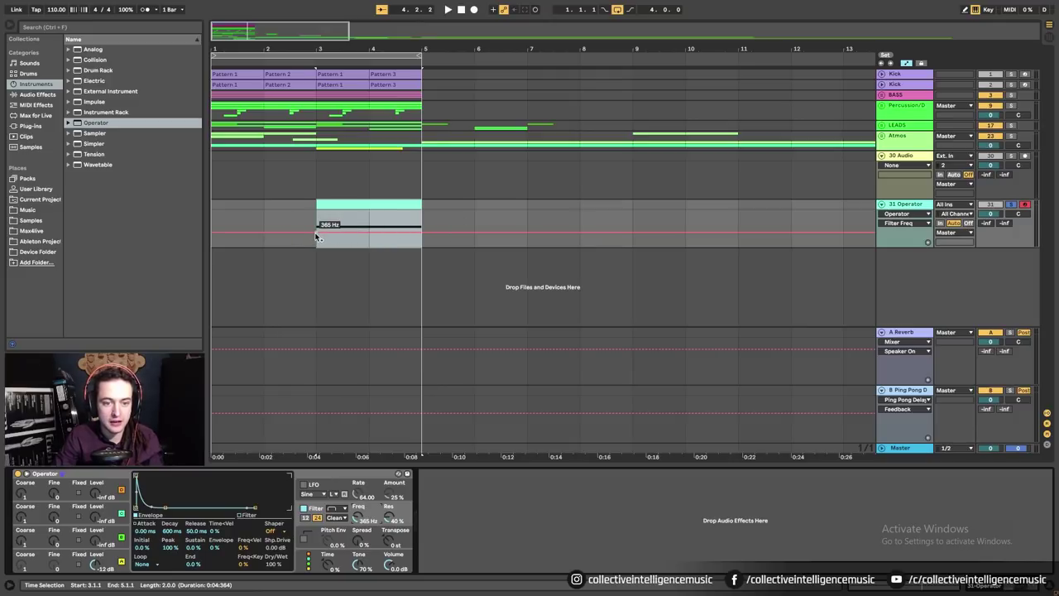
{"action": "left_click_drag", "start_coordinate": [360, 229], "coordinate": [361, 236]}
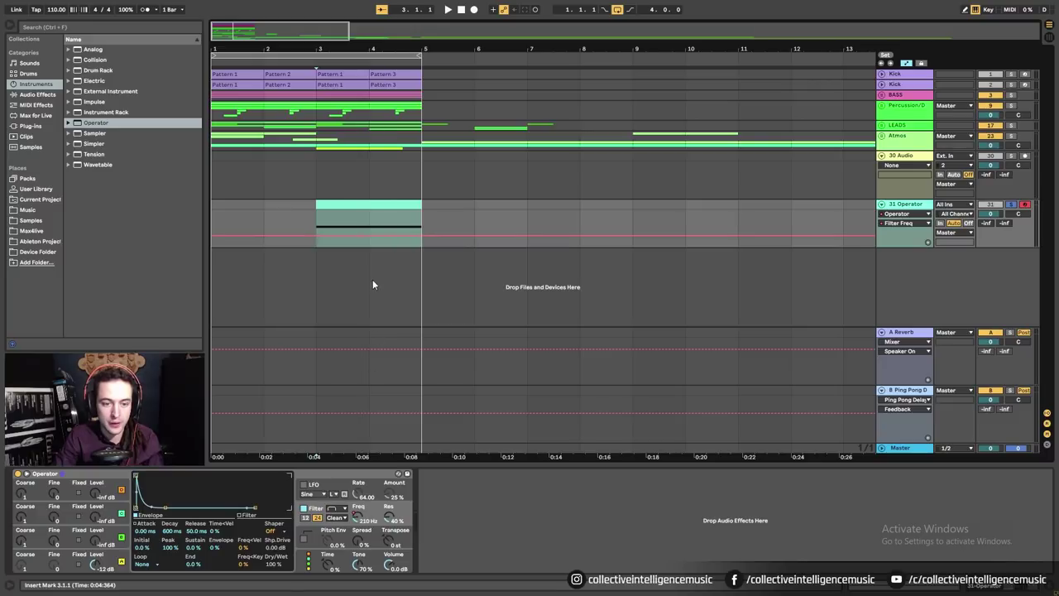
{"action": "left_click", "coordinate": [316, 235]}
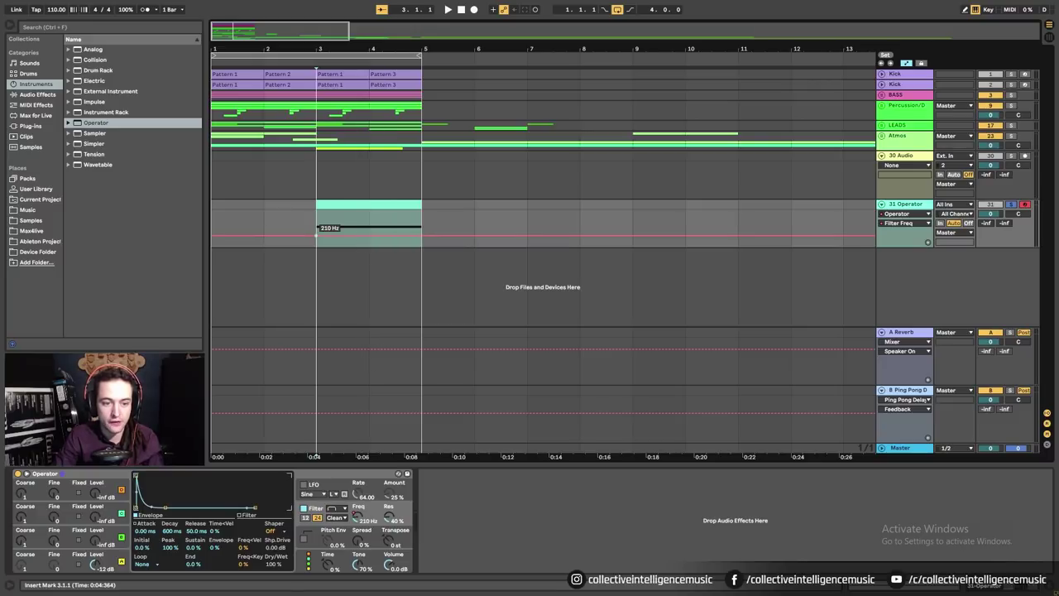
{"action": "left_click_drag", "start_coordinate": [316, 235], "coordinate": [316, 233]}
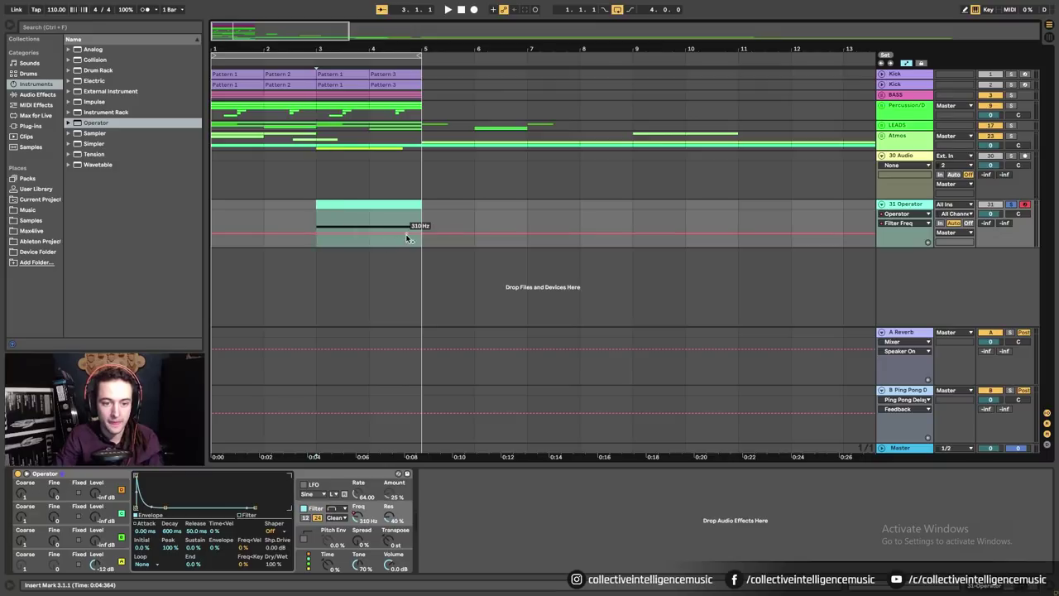
Raise the filter frequency automation to about 7.70 kHz at the clip's end and bend the ramp into an upward-accelerating curve.
{"action": "left_click_drag", "start_coordinate": [421, 233], "coordinate": [421, 216]}
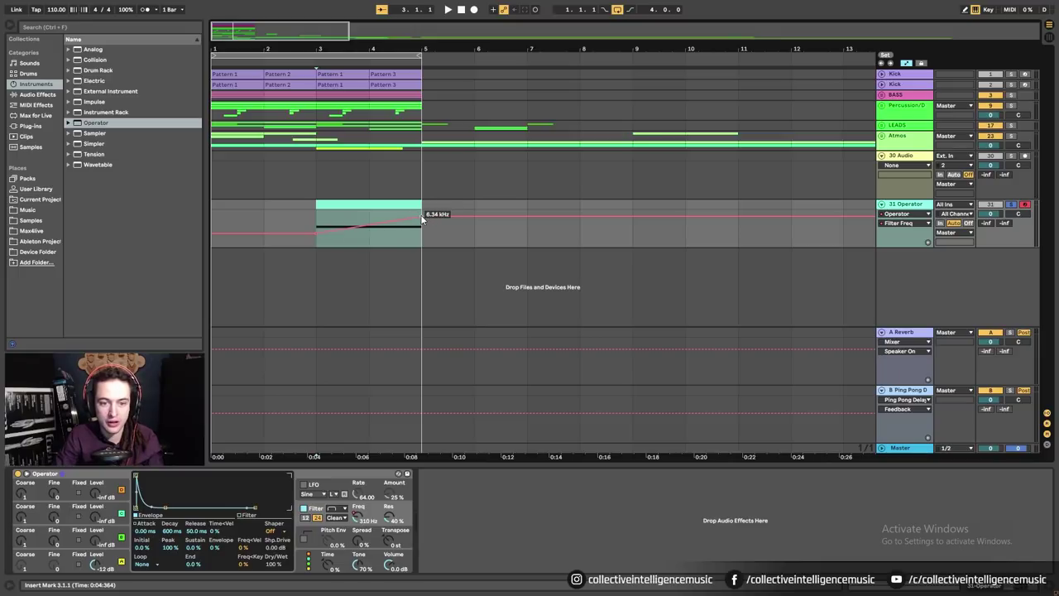
{"action": "left_click_drag", "start_coordinate": [422, 217], "coordinate": [422, 215]}
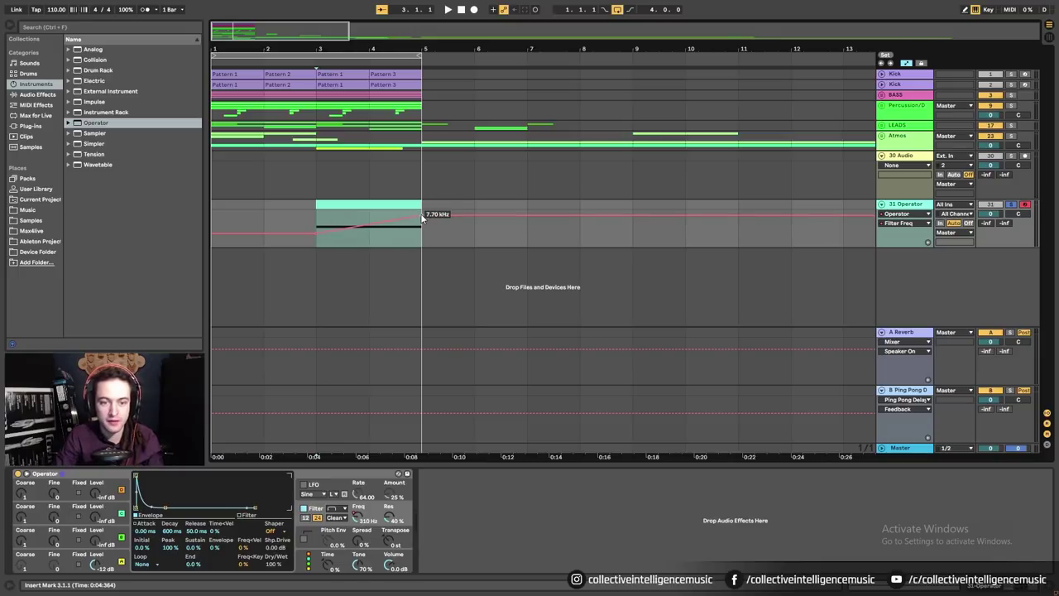
{"action": "left_click_drag", "start_coordinate": [405, 220], "coordinate": [405, 225]}
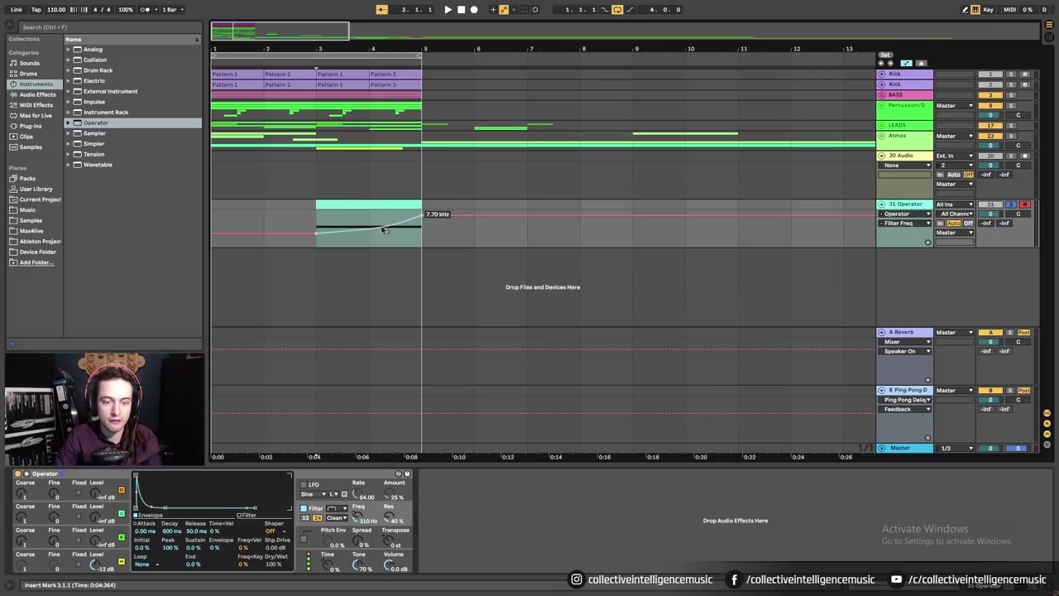
{"action": "mouse_move", "coordinate": [383, 230]}
{"action": "left_mouse_down"}
{"action": "mouse_move", "coordinate": [383, 216]}
{"action": "mouse_move", "coordinate": [383, 232]}
{"action": "left_mouse_up"}
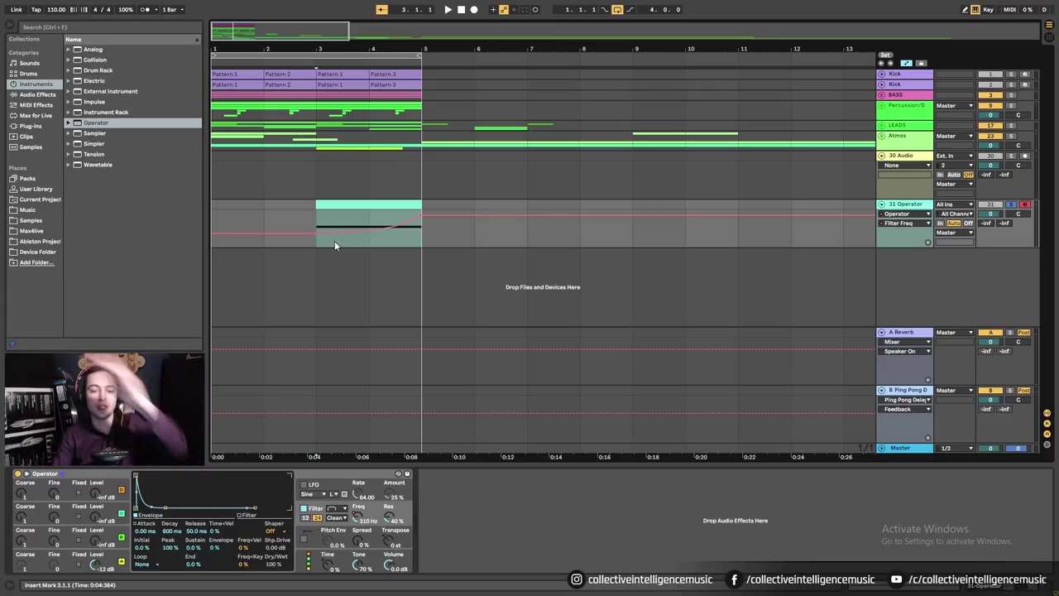
Listen to the noise sweep soloed from bar 3, and within the full arrangement from bar 1.
{"action": "left_click", "coordinate": [327, 204]}
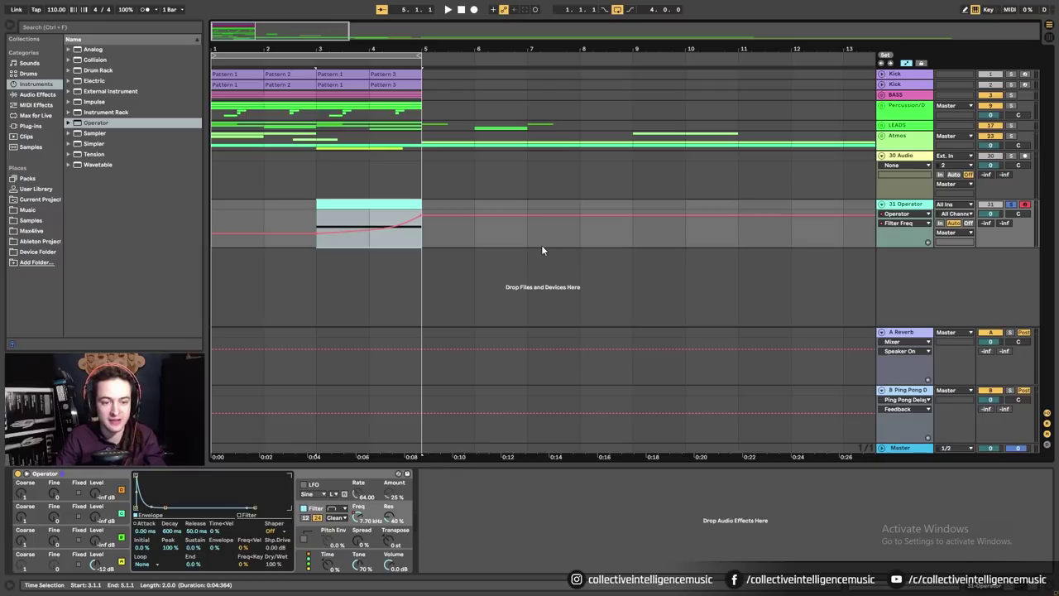
{"action": "key", "text": "space"}
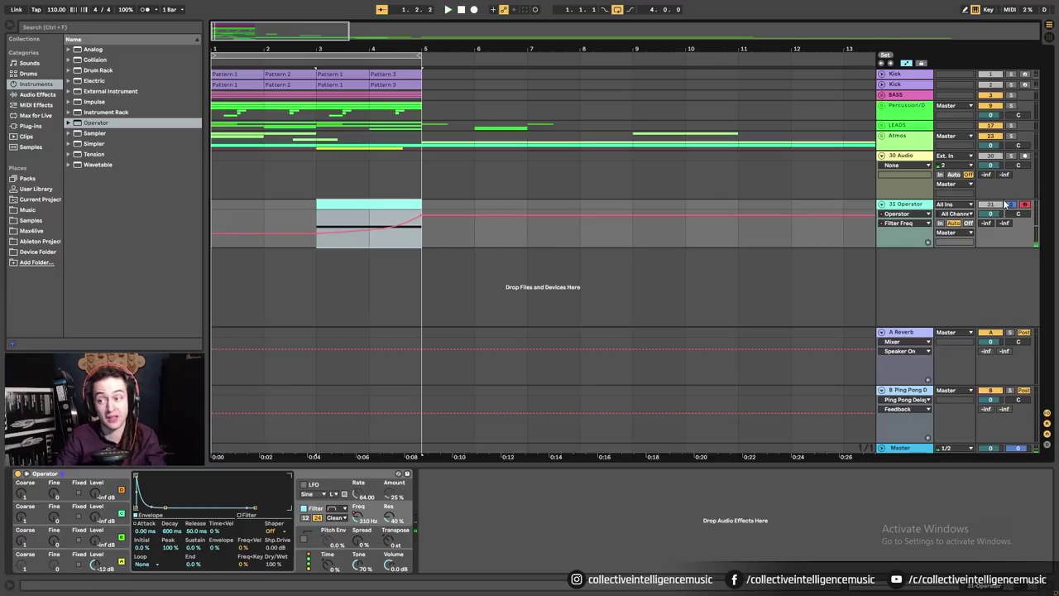
{"action": "left_click", "coordinate": [219, 207]}
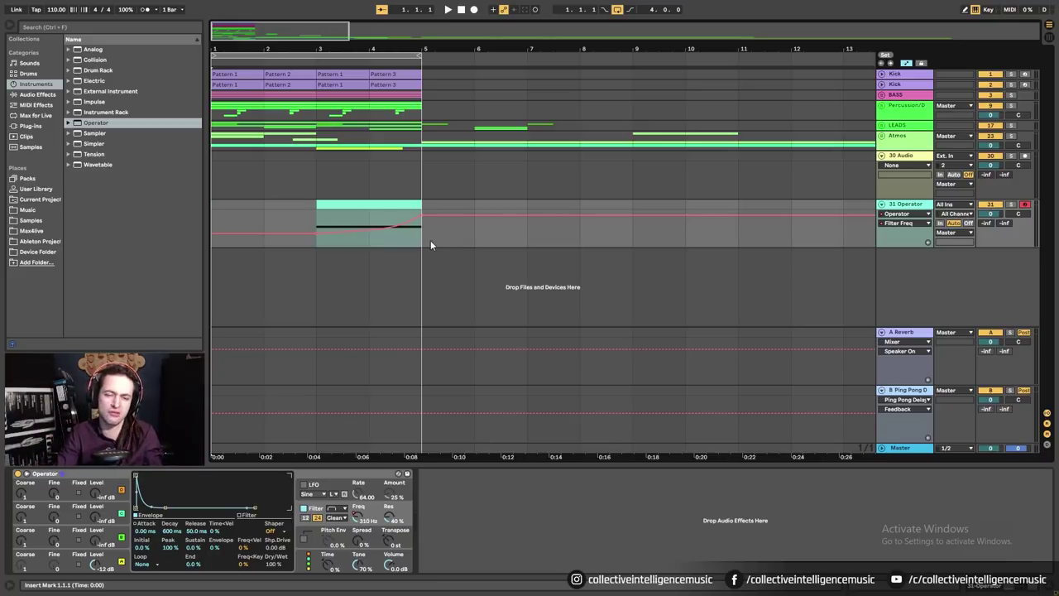
{"action": "key", "text": "space"}
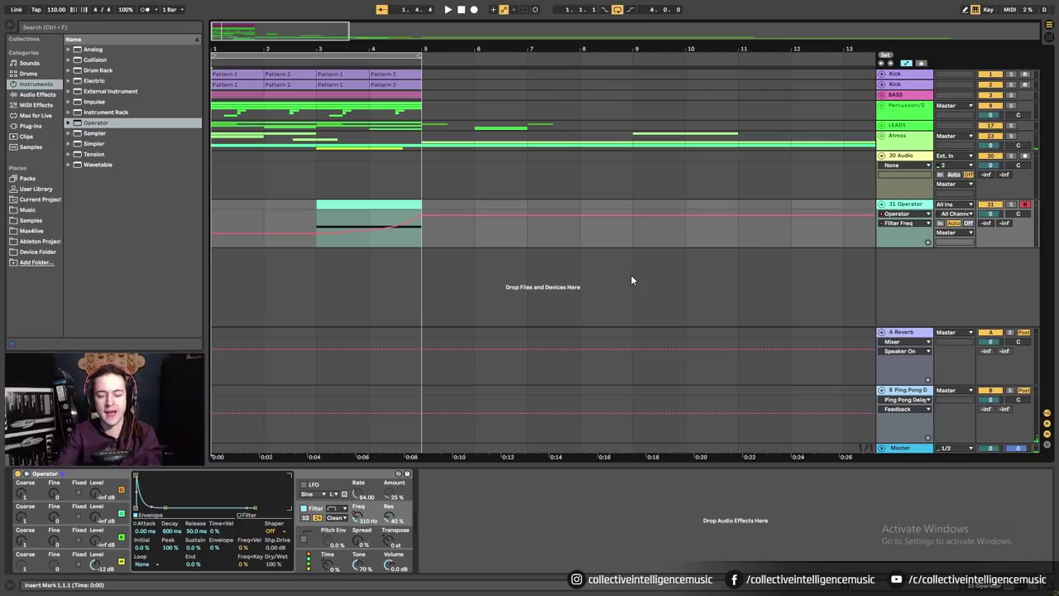
{"action": "key", "text": "space"}
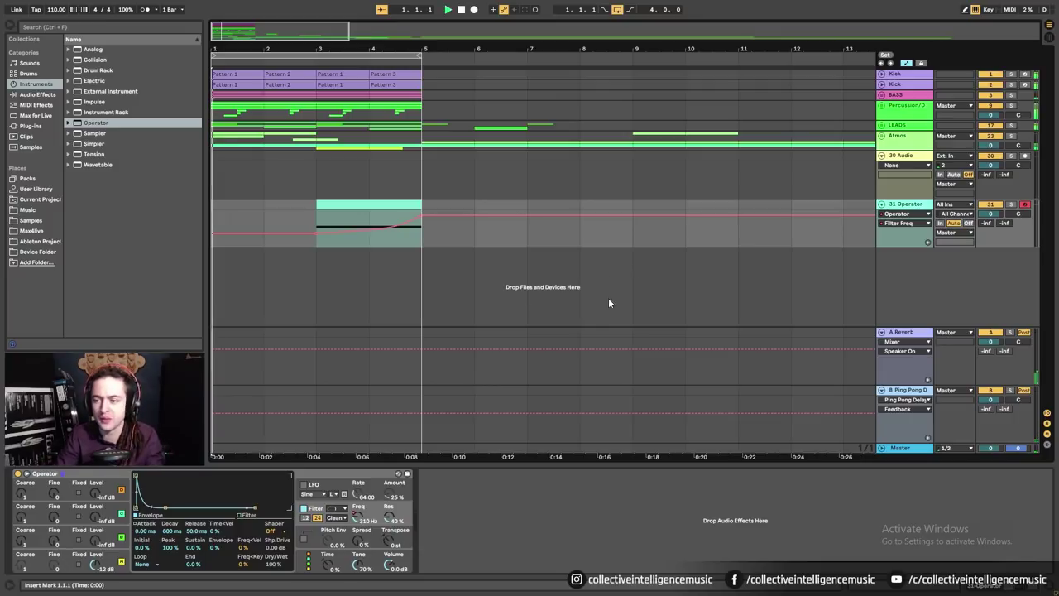
Lower the Operator track's volume to -6.0 dB and play the arrangement from the start.
{"action": "left_click", "coordinate": [990, 215]}
{"action": "key", "text": "space"}
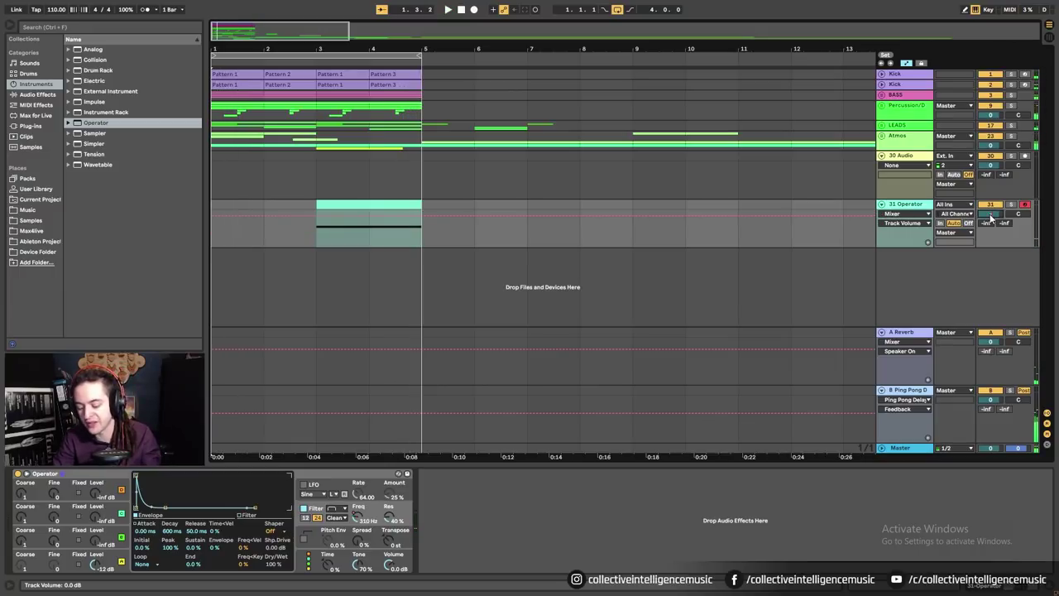
{"action": "key", "text": "space"}
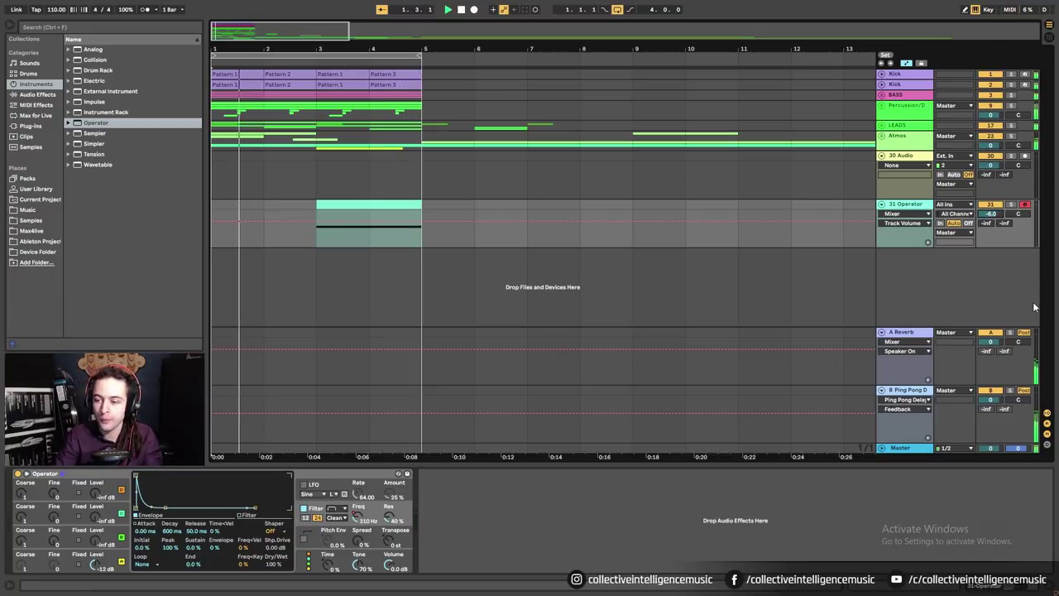
Solo the reverb return and the Operator track, and try a Ping Pong Delay send of -20.0 dB on the Operator track.
{"action": "left_click", "coordinate": [1010, 333]}
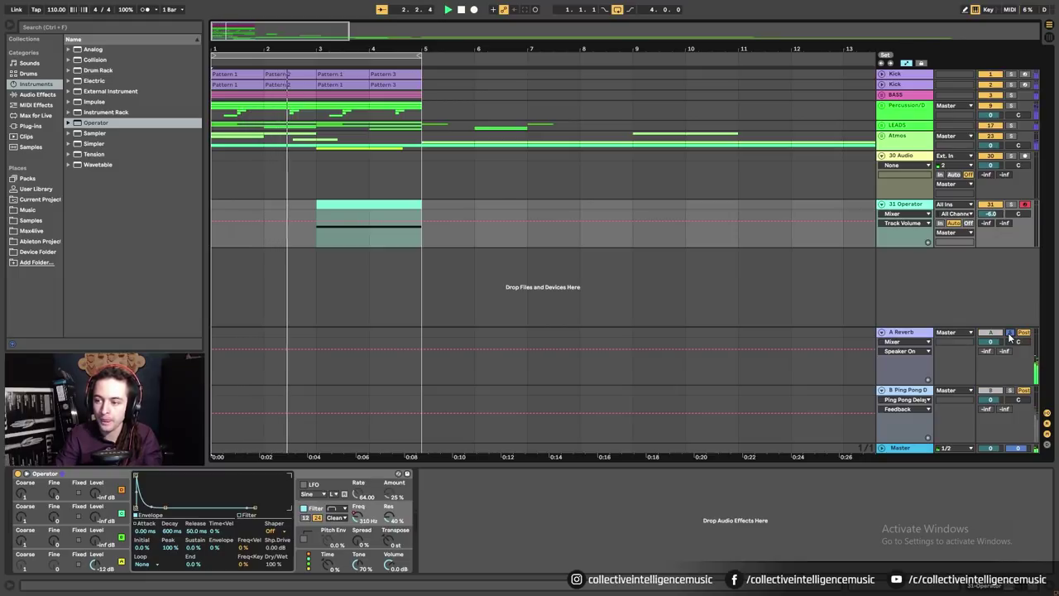
{"action": "key", "text": "space"}
{"action": "left_click", "coordinate": [342, 207]}
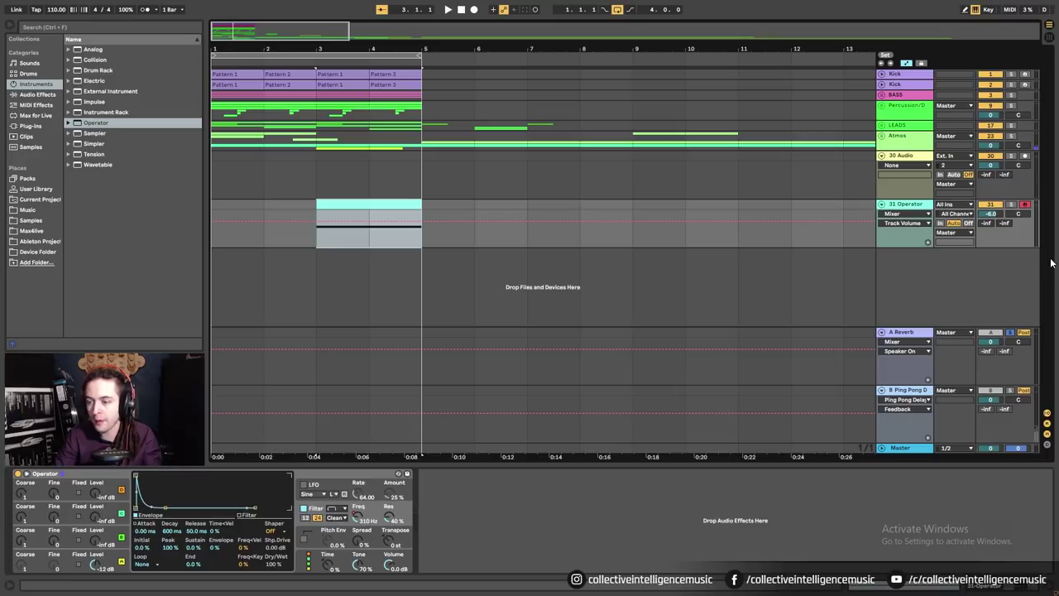
{"action": "left_click", "coordinate": [1004, 222]}
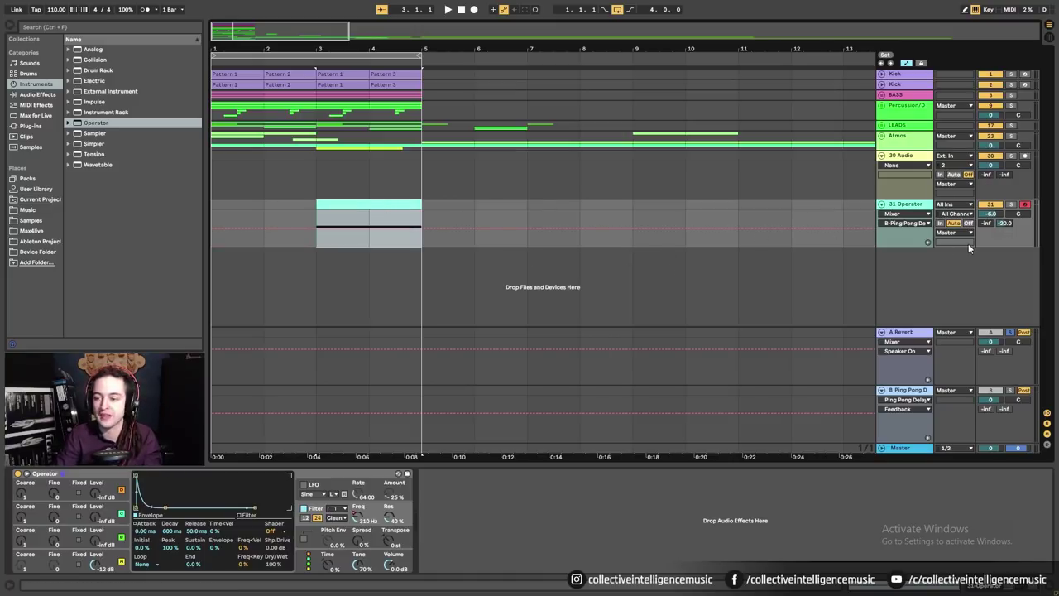
{"action": "key", "text": "space"}
{"action": "left_click", "coordinate": [1010, 203]}
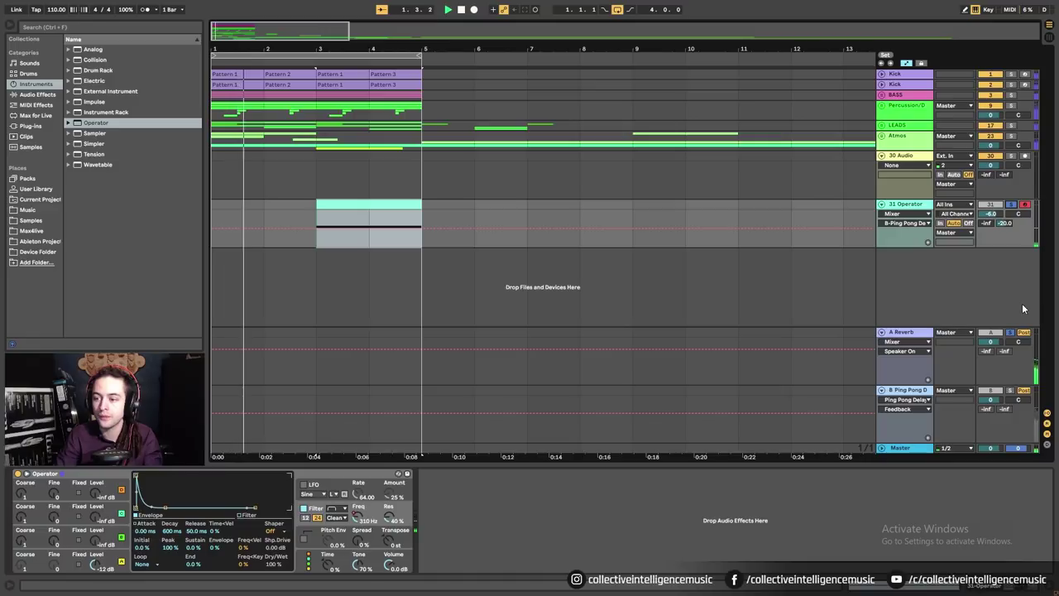
Try a send of about -9.4 dB from the Operator track to the A Reverb return, and reset the send to -inf.
{"action": "left_click", "coordinate": [987, 225]}
{"action": "key", "text": "Return"}
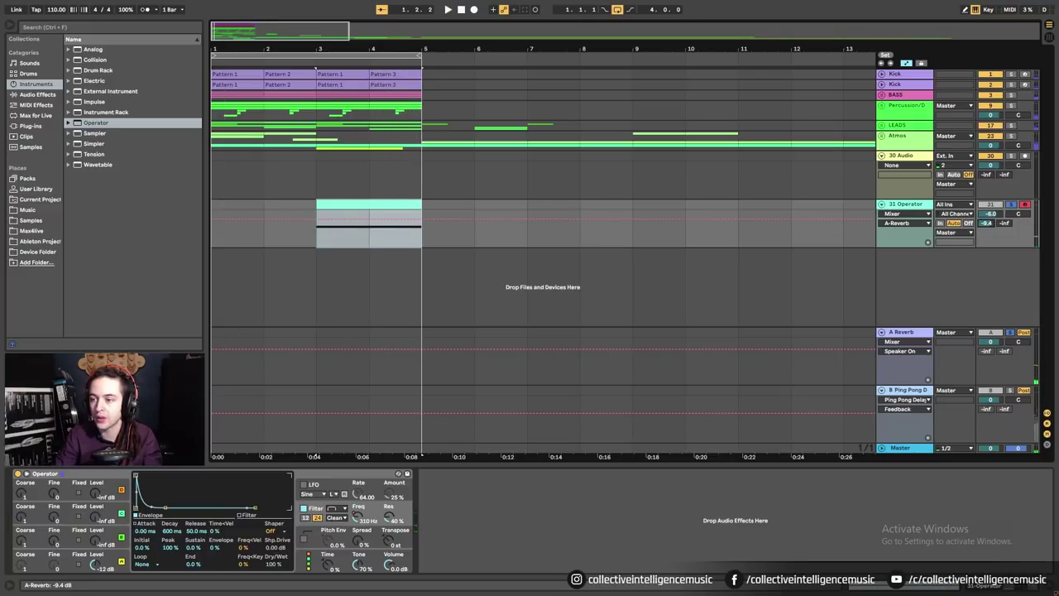
{"action": "left_click", "coordinate": [911, 339]}
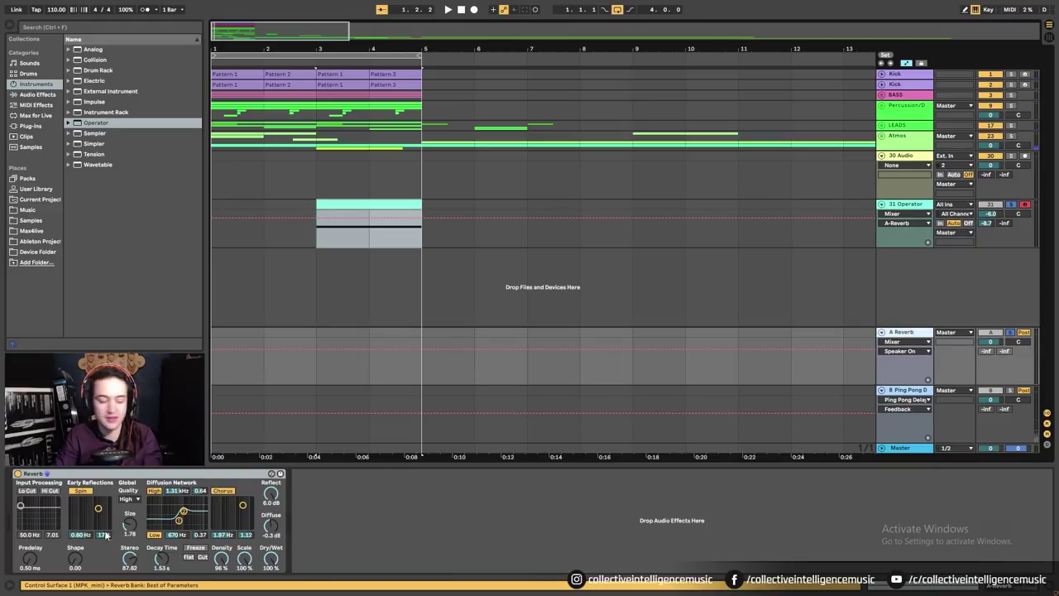
{"action": "left_click", "coordinate": [986, 223]}
{"action": "key", "text": "Delete"}
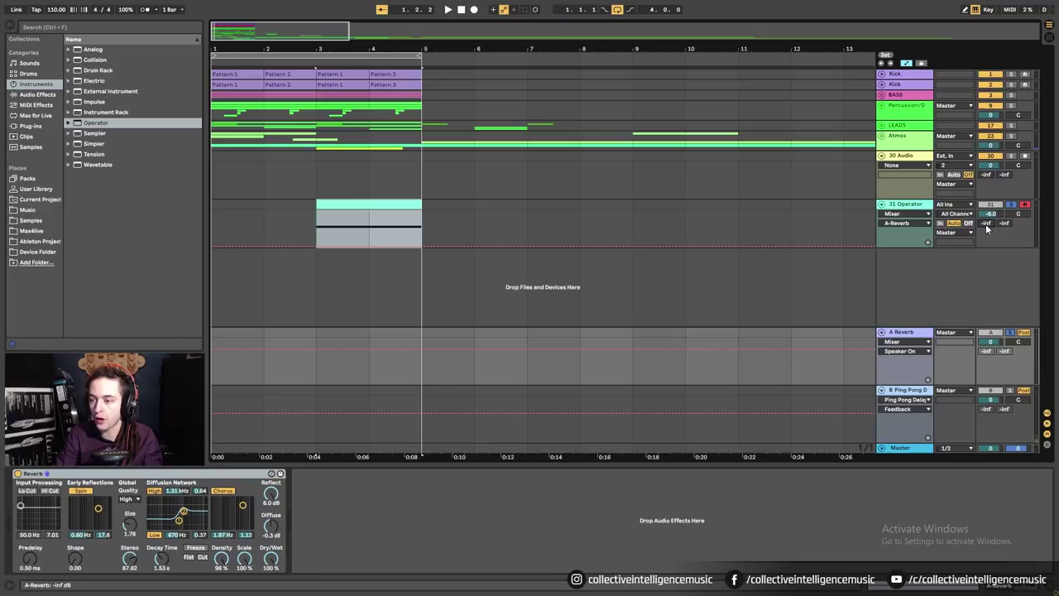
Insert a new return track below A Reverb and rename it LONGVERB.
{"action": "right_click", "coordinate": [910, 332]}
{"action": "left_click", "coordinate": [902, 471]}
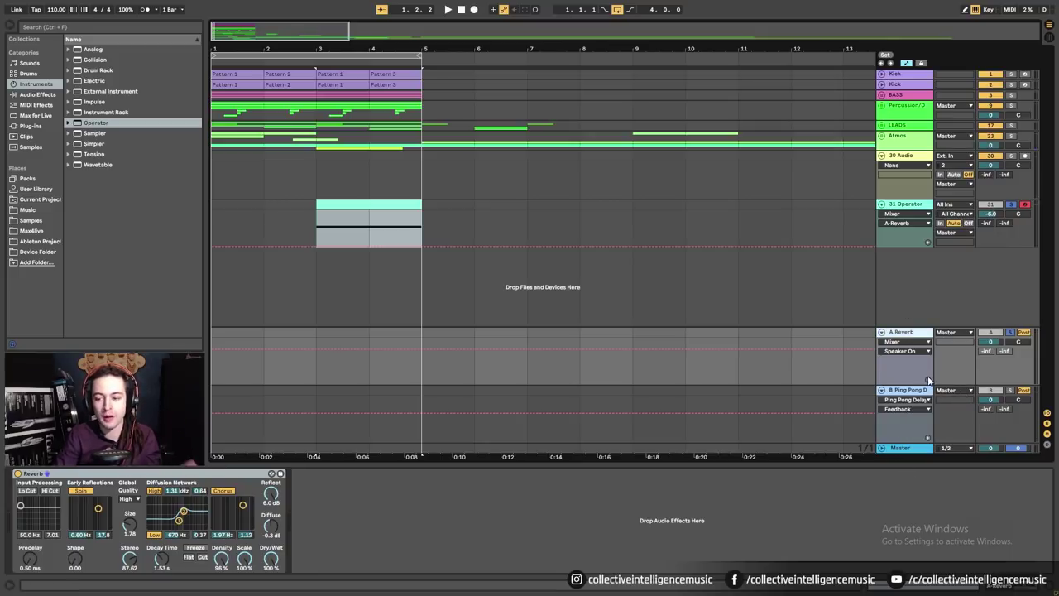
{"action": "key", "text": "ctrl+alt+t"}
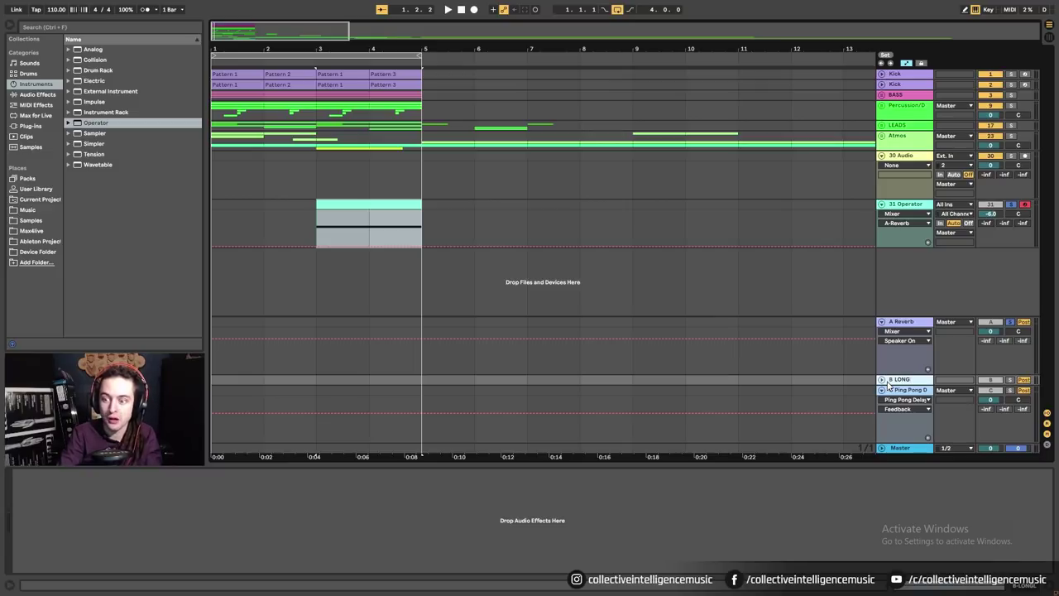
{"action": "key", "text": "Return"}
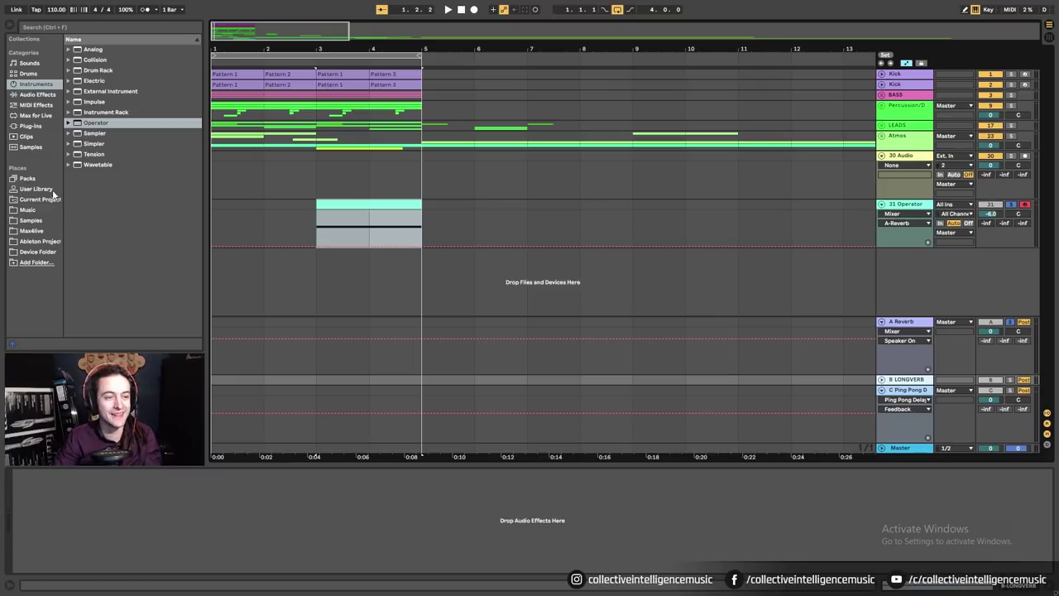
Load a Reverb effect onto the LONGVERB return and set its decay time to 7.82 s and dry/wet to 100%.
{"action": "left_click", "coordinate": [34, 94]}
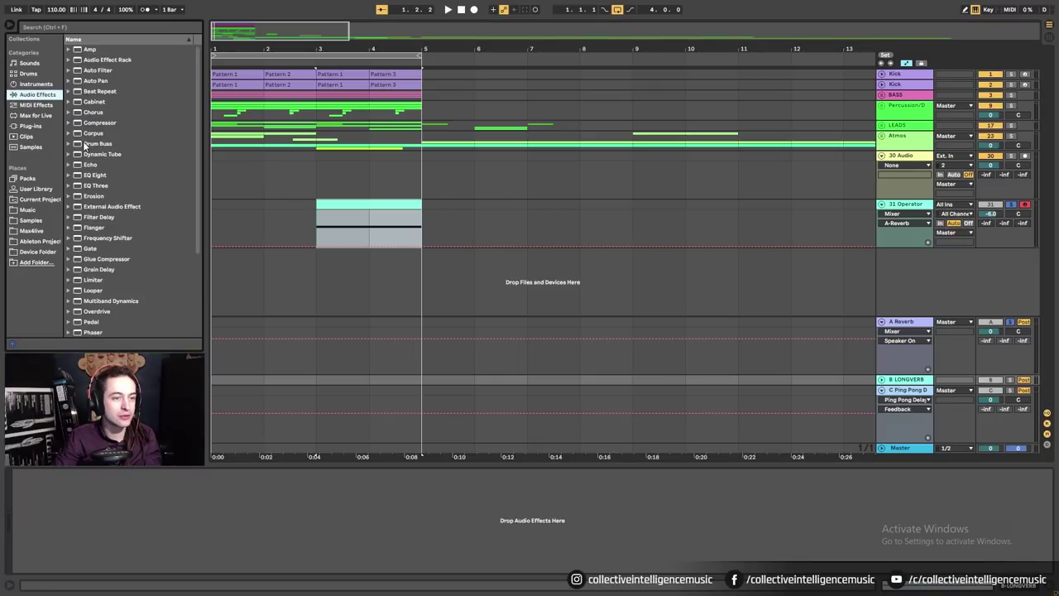
{"action": "scroll", "coordinate": [116, 179], "scroll_direction": "down", "scroll_amount": 5}
{"action": "left_click", "coordinate": [97, 258]}
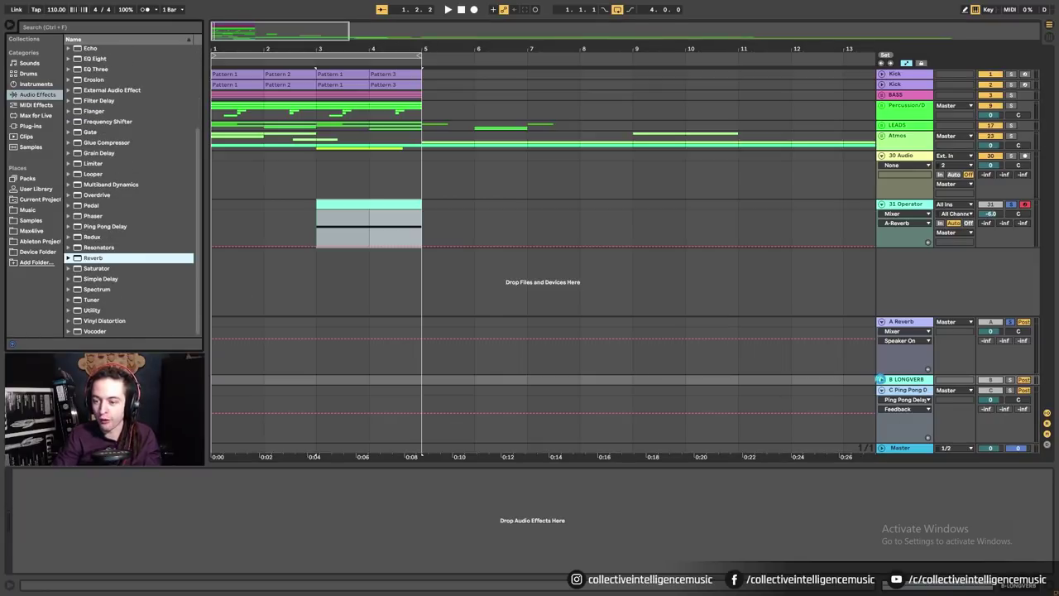
{"action": "left_click_drag", "start_coordinate": [866, 391], "coordinate": [865, 384]}
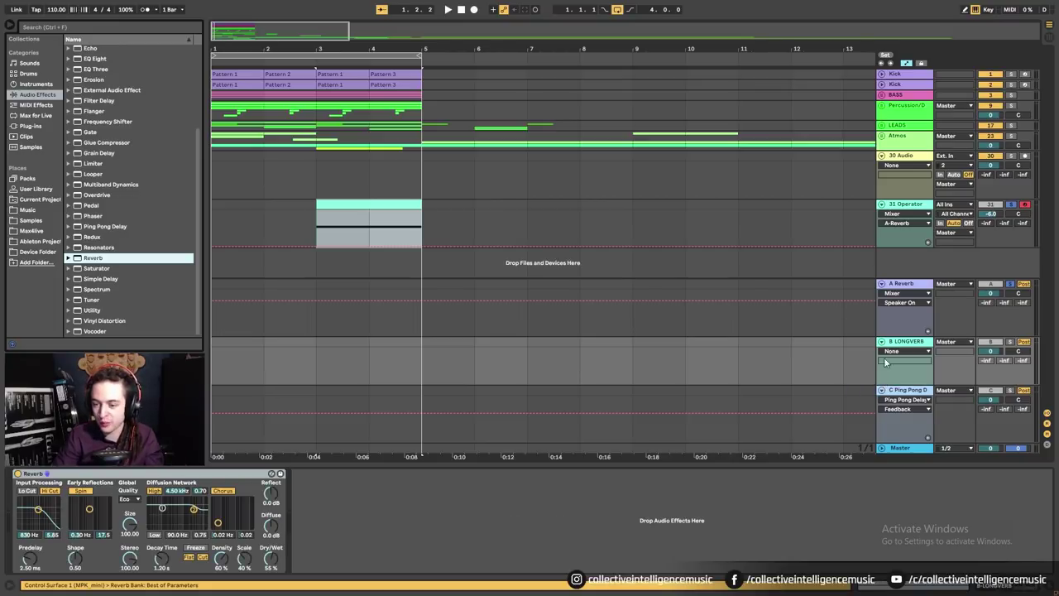
{"action": "left_click", "coordinate": [881, 285]}
{"action": "left_click_drag", "start_coordinate": [164, 560], "coordinate": [163, 521]}
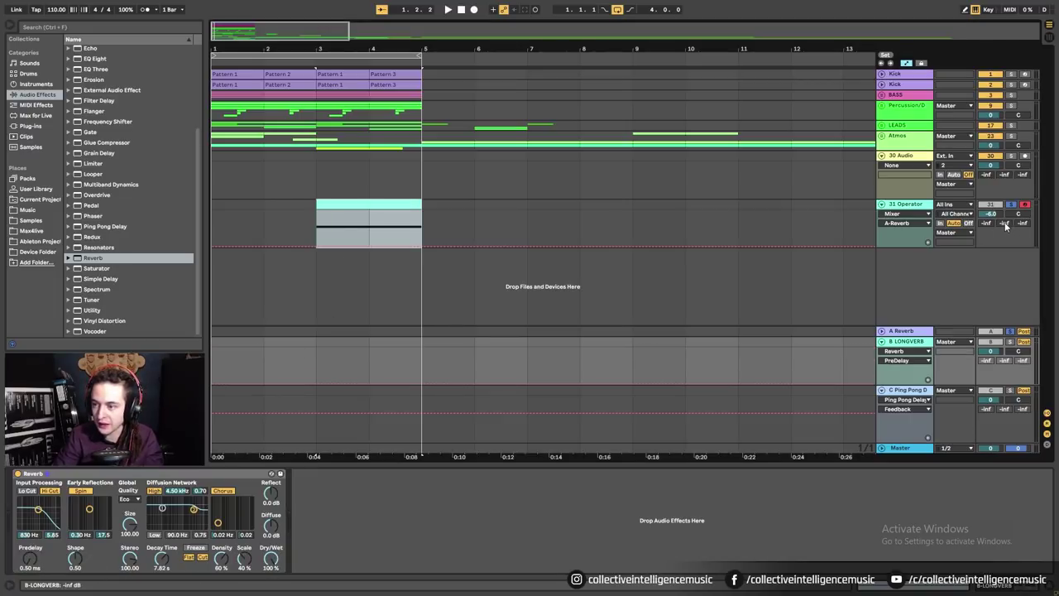
Raise the Operator track's send to LONGVERB to 0 dB and play the riser through the soloed reverb.
{"action": "left_click_drag", "start_coordinate": [1006, 227], "coordinate": [1013, 191]}
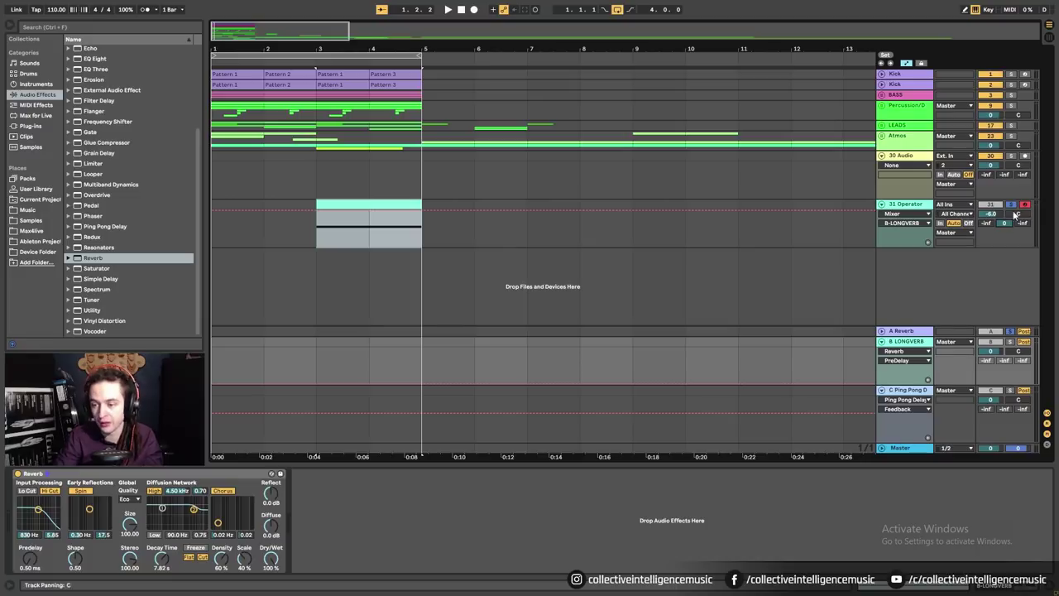
{"action": "key", "text": "space"}
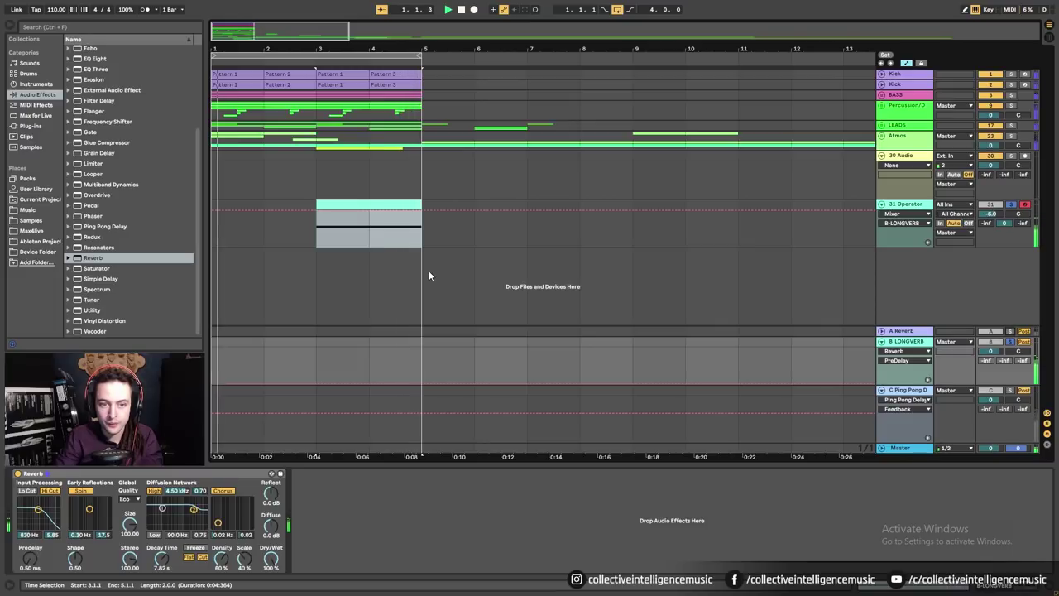
{"action": "key", "text": "space"}
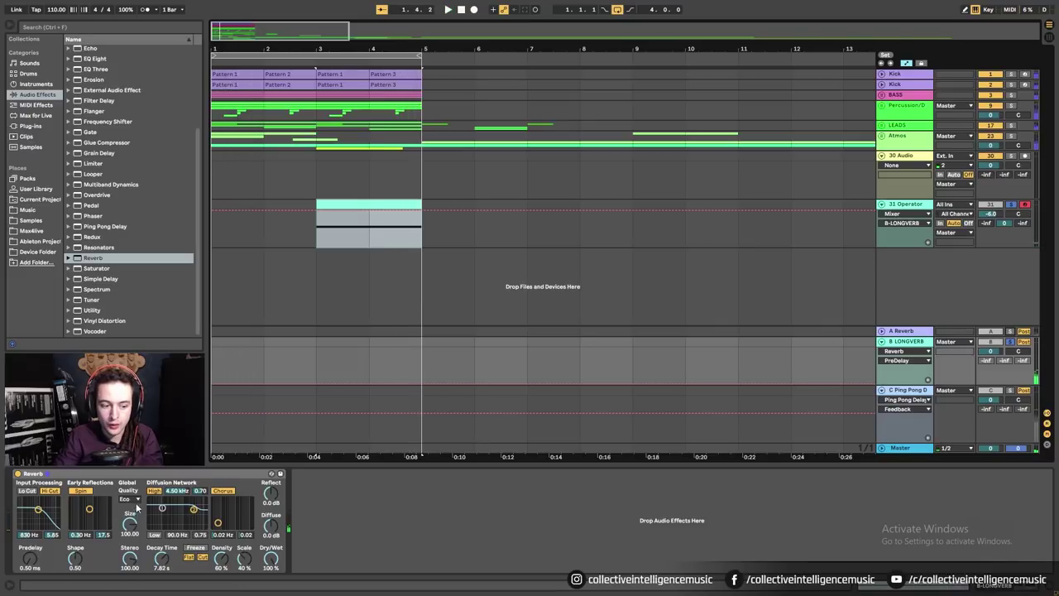
Set the LONGVERB reverb to High quality, swap its input high cut for a low cut at 1.94 kHz, and listen to the result.
{"action": "left_click", "coordinate": [130, 499]}
{"action": "left_click", "coordinate": [130, 525]}
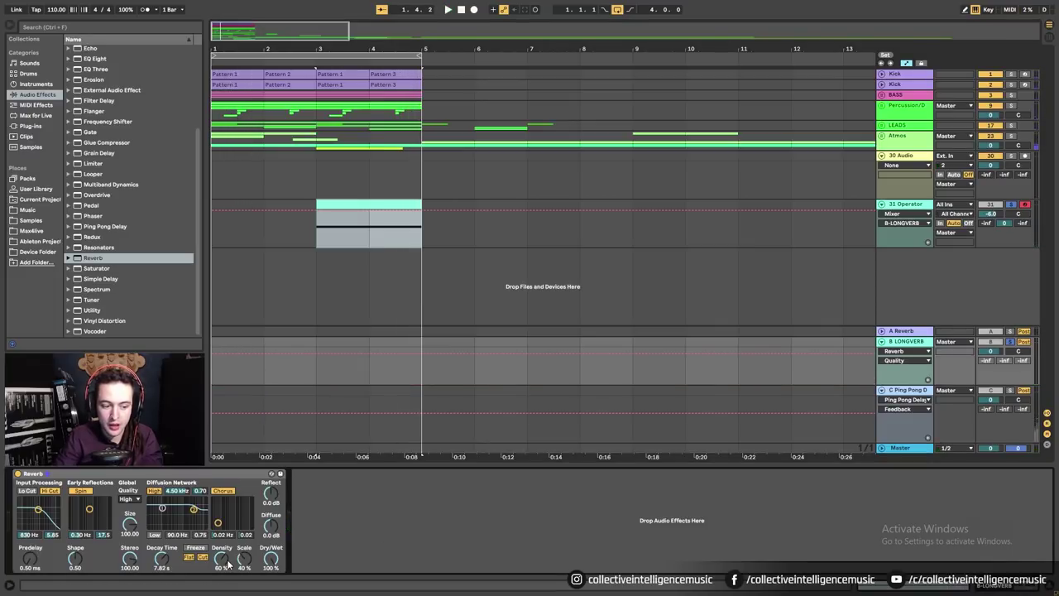
{"action": "left_click", "coordinate": [49, 491]}
{"action": "left_click", "coordinate": [30, 491]}
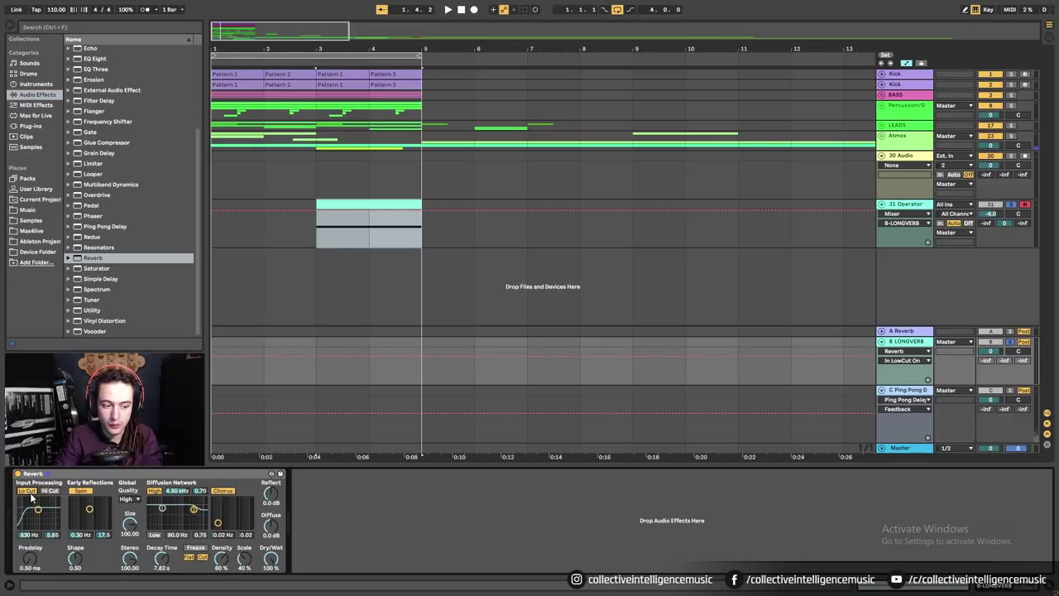
{"action": "left_click_drag", "start_coordinate": [36, 513], "coordinate": [43, 509]}
{"action": "key", "text": "space"}
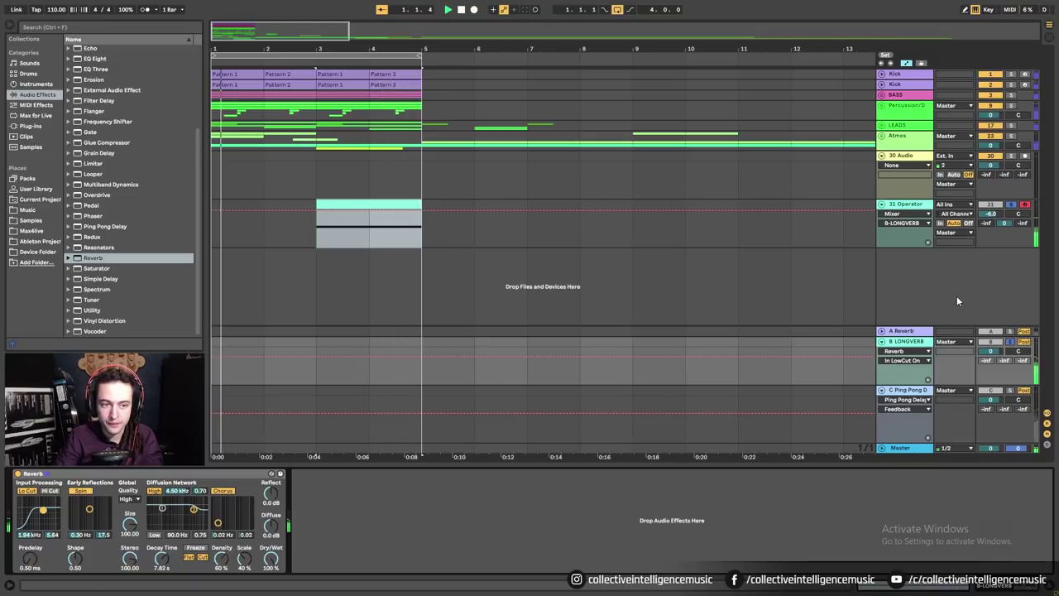
{"action": "key", "text": "space"}
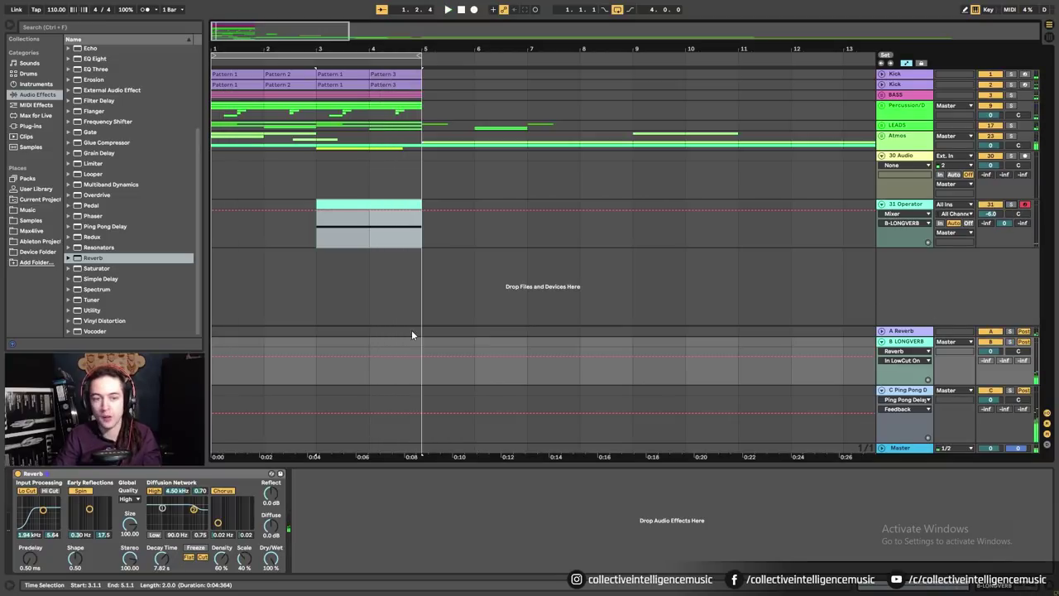
{"action": "key", "text": "space"}
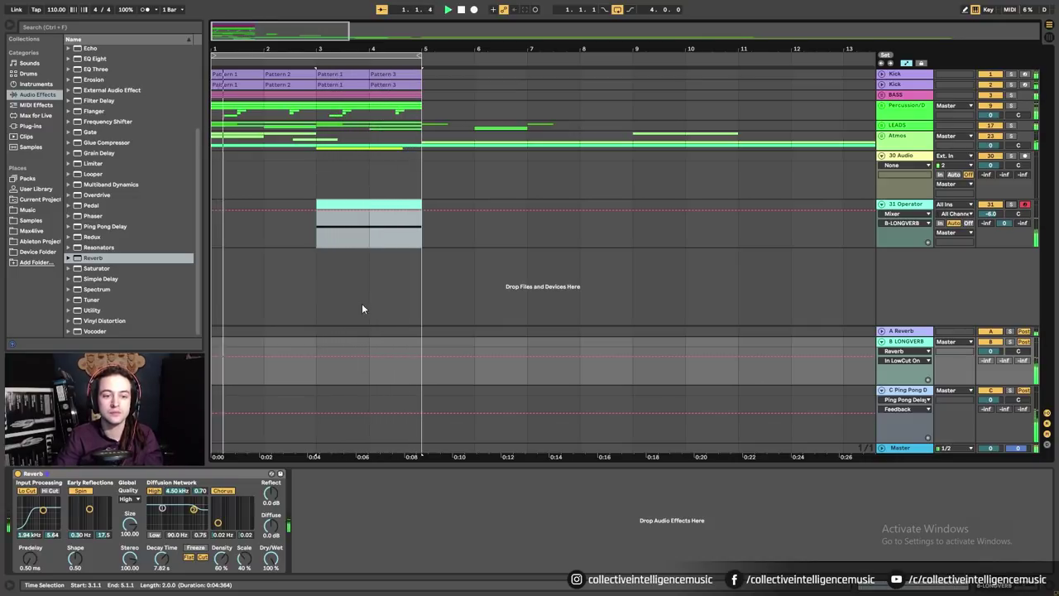
Freeze the Operator track and flatten it to audio.
{"action": "right_click", "coordinate": [901, 206]}
{"action": "left_click", "coordinate": [952, 286]}
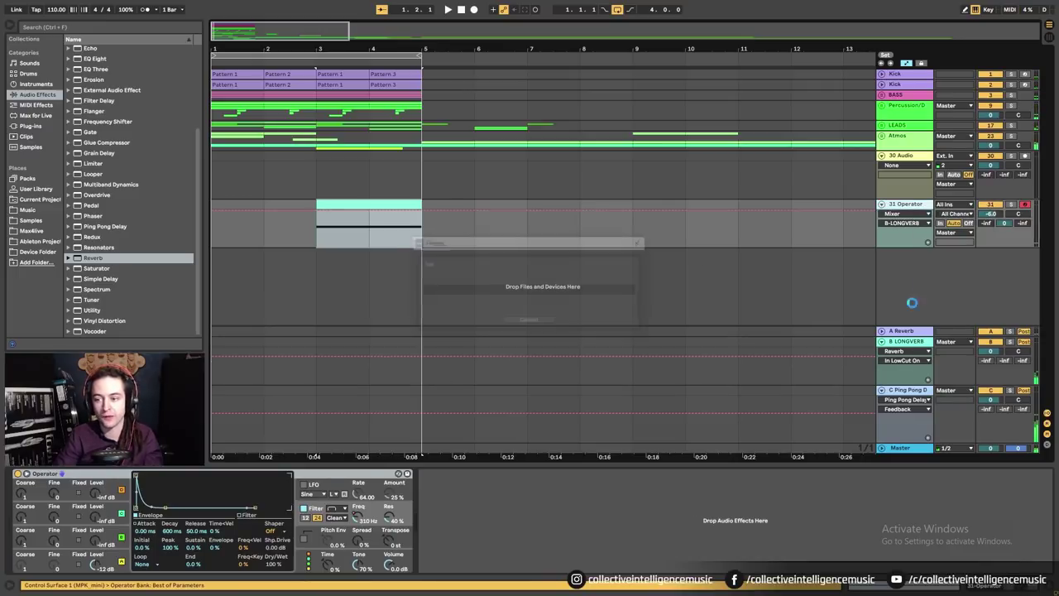
{"action": "right_click", "coordinate": [914, 205]}
{"action": "left_click", "coordinate": [939, 279]}
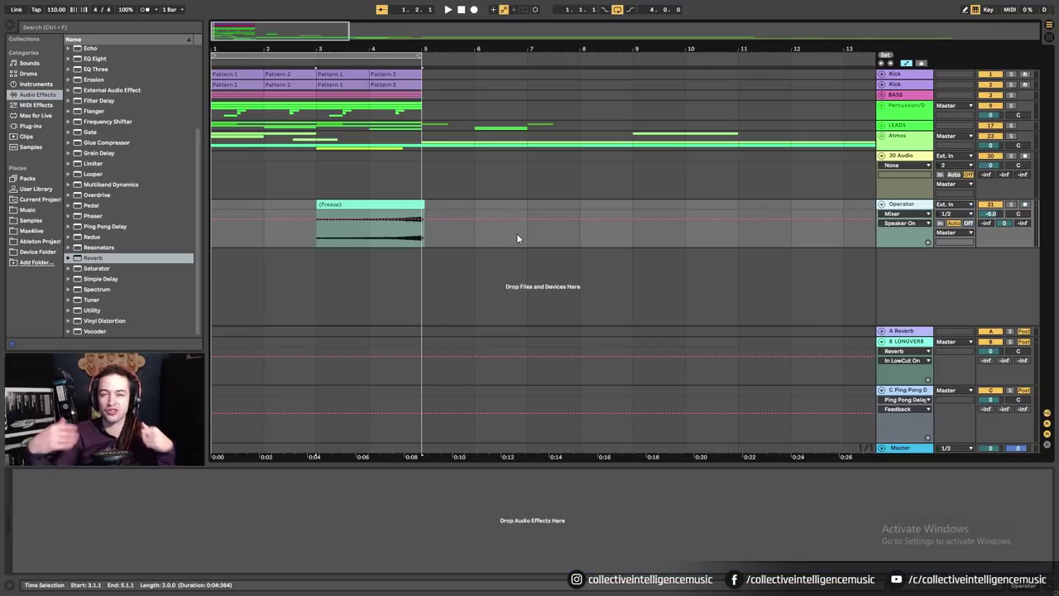
Remove the freeze tail after bar 5 on the Operator track and set the arrangement grid to 1/32.
{"action": "left_click_drag", "start_coordinate": [441, 240], "coordinate": [470, 240]}
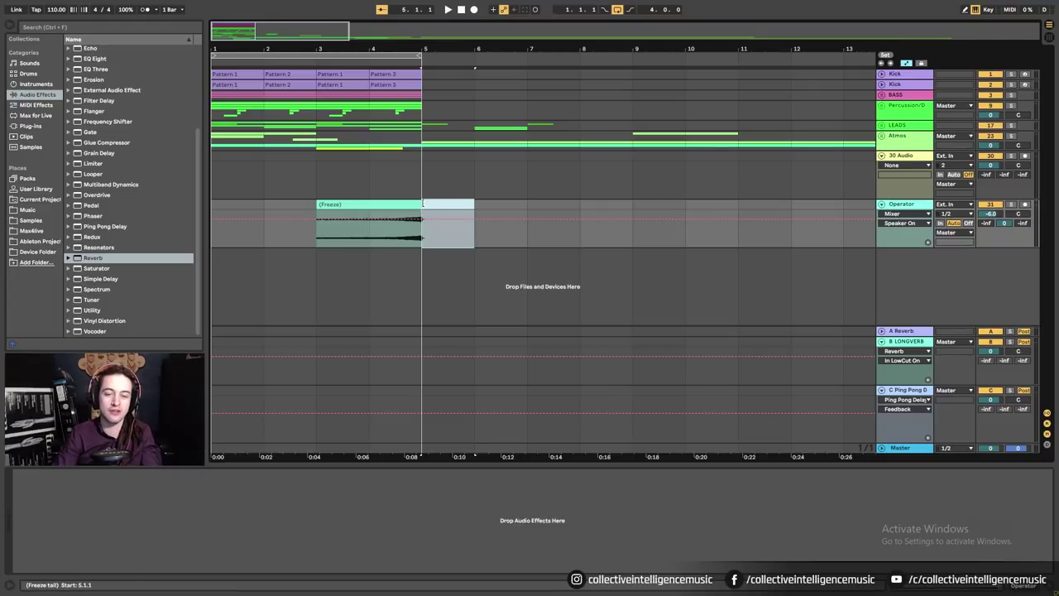
{"action": "left_click", "coordinate": [518, 241]}
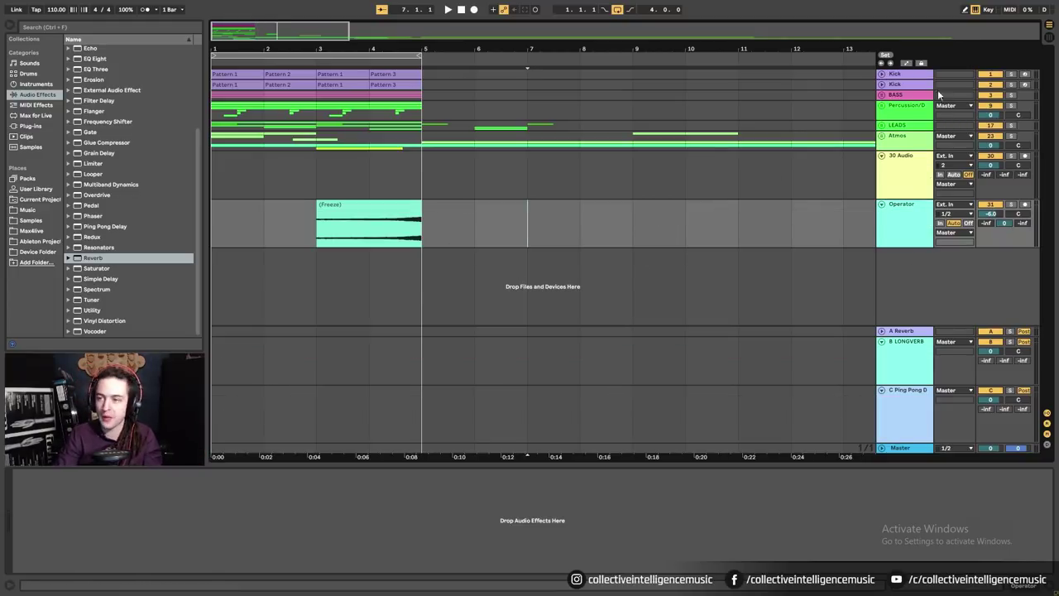
{"action": "right_click", "coordinate": [452, 234]}
{"action": "left_click", "coordinate": [558, 355]}
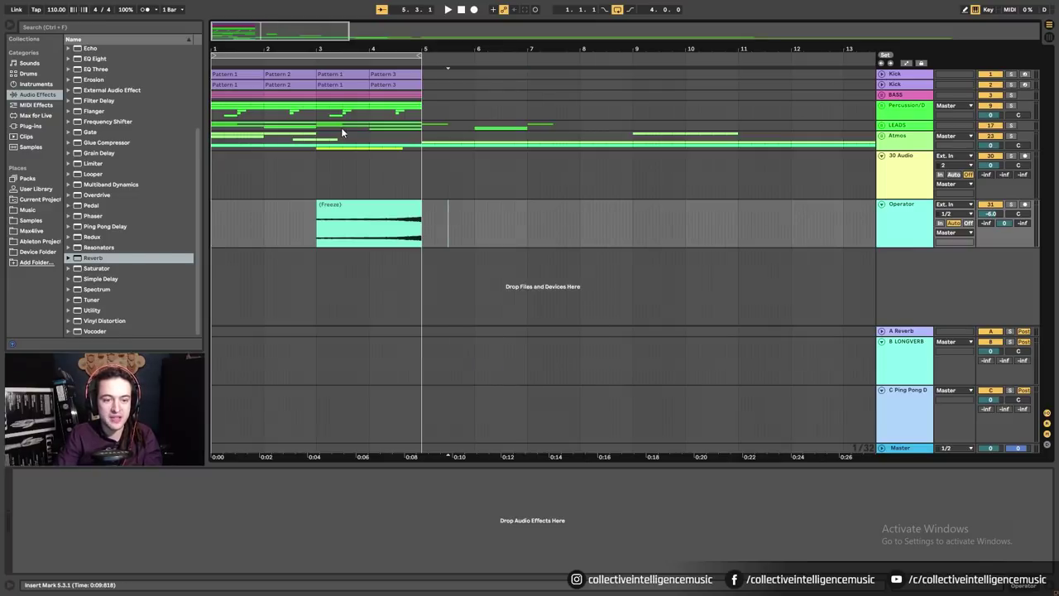
Delete every second 1/32-note slice of the Operator clip across the first beat of bar 3, and play from bar 3.
{"action": "left_click_drag", "start_coordinate": [328, 50], "coordinate": [346, 104]}
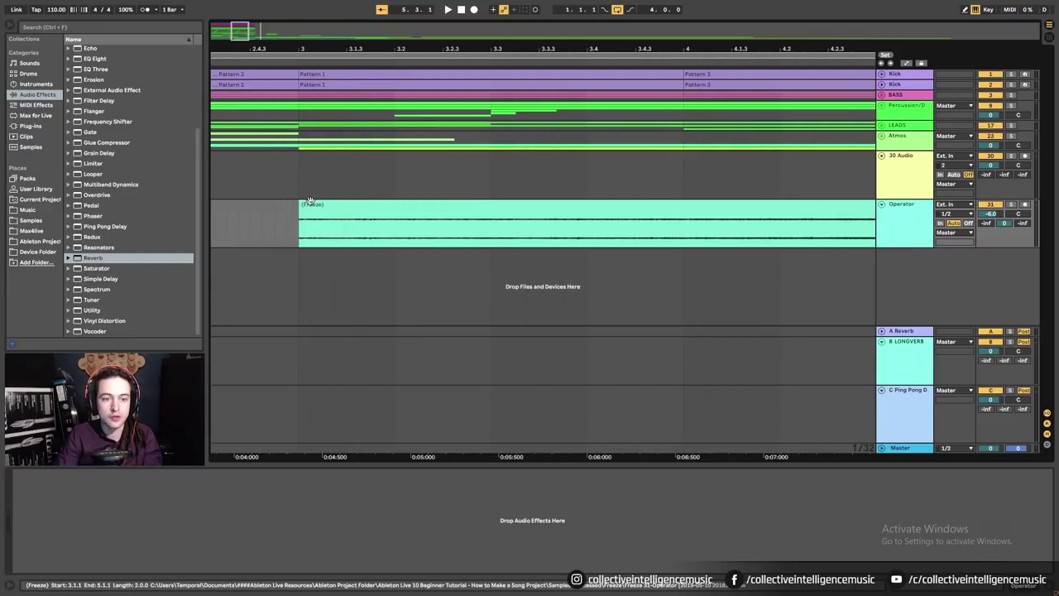
{"action": "left_click_drag", "start_coordinate": [313, 240], "coordinate": [320, 240]}
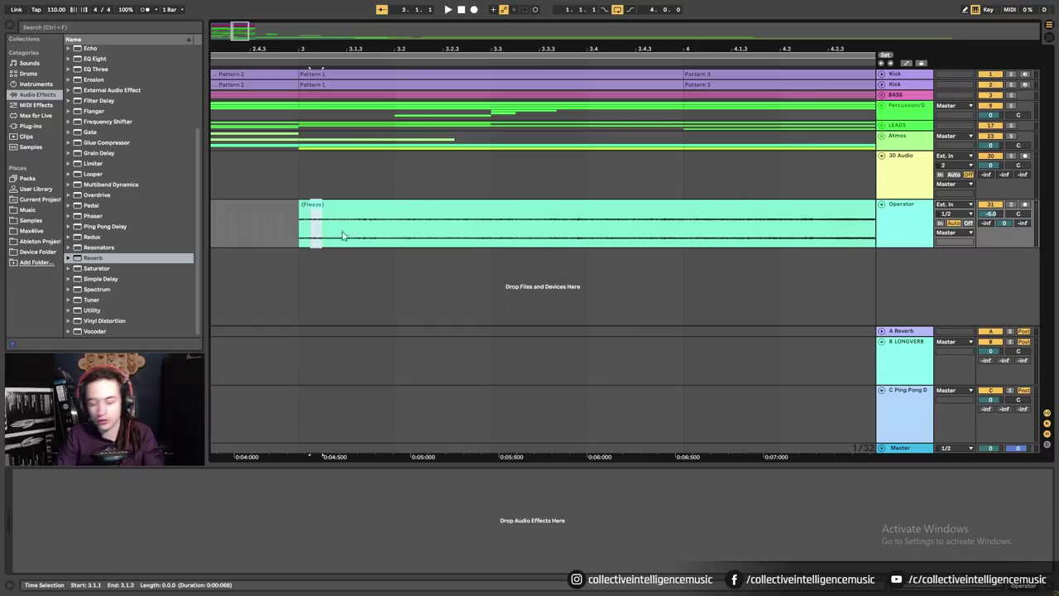
{"action": "key", "text": "Delete"}
{"action": "left_click_drag", "start_coordinate": [334, 241], "coordinate": [397, 235]}
{"action": "key", "text": "Delete"}
{"action": "key", "text": "Delete"}
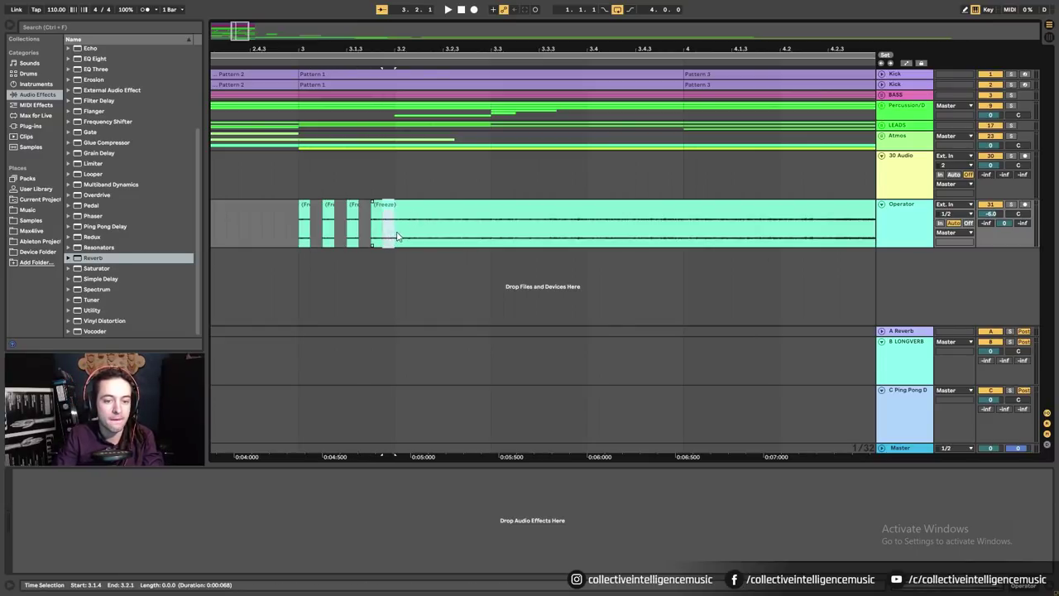
{"action": "key", "text": "Delete"}
{"action": "left_click", "coordinate": [298, 229]}
{"action": "key", "text": "space"}
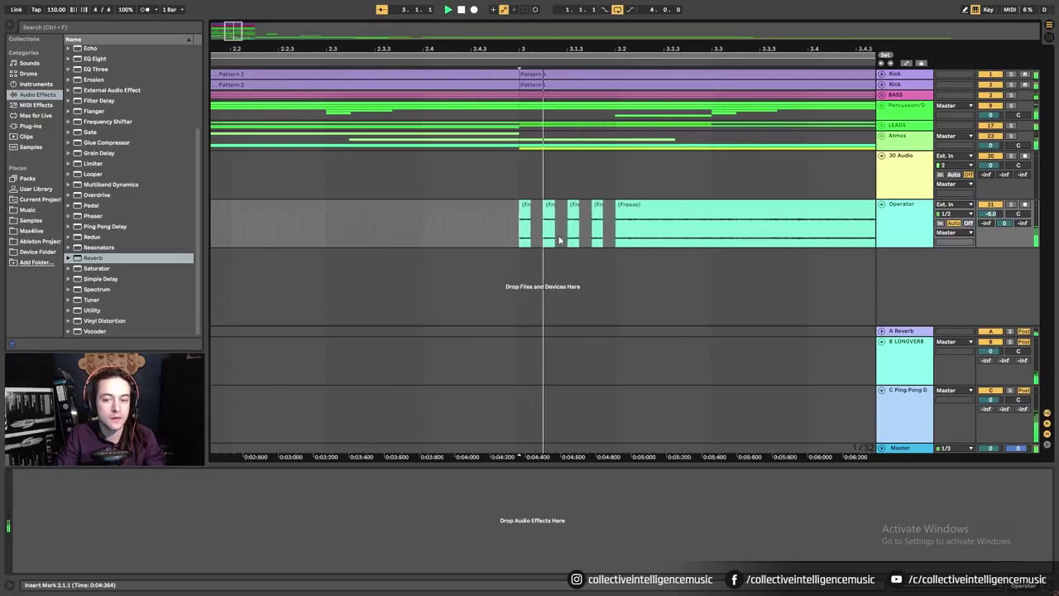
Continue deleting every second 1/32-note slice of the Operator clip from beat 3.2 to the start of bar 4.
{"action": "left_click_drag", "start_coordinate": [545, 237], "coordinate": [846, 239]}
{"action": "key", "text": "Delete"}
{"action": "key", "text": "Delete"}
{"action": "key", "text": "Delete"}
{"action": "key", "text": "Delete"}
{"action": "key", "text": "Delete"}
{"action": "key", "text": "Delete"}
{"action": "key", "text": "Delete"}
{"action": "key", "text": "Delete"}
{"action": "key", "text": "Delete"}
{"action": "key", "text": "Delete"}
{"action": "key", "text": "Delete"}
{"action": "key", "text": "Delete"}
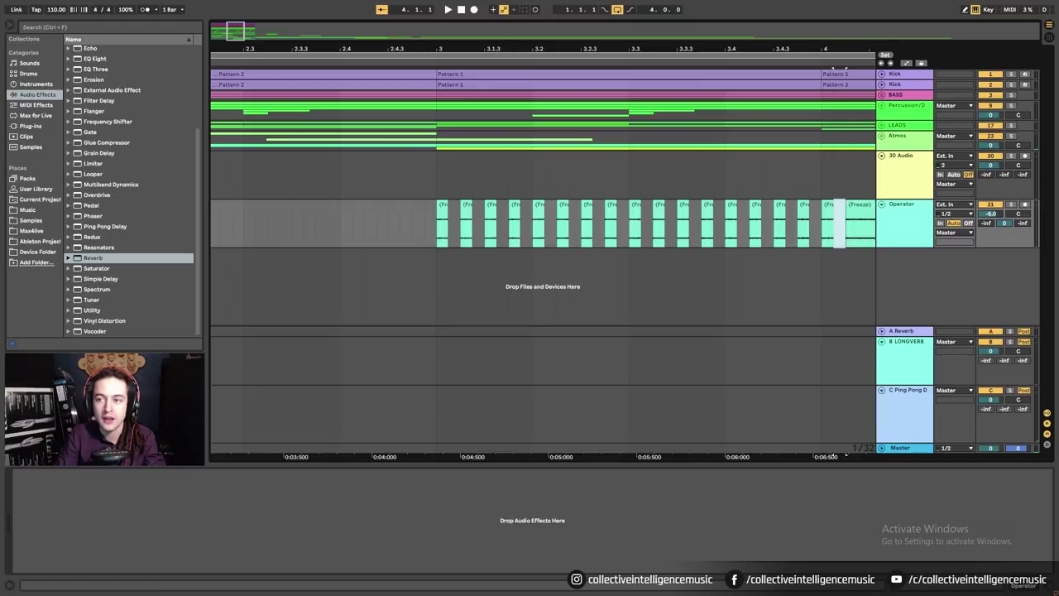
Delete every second 1/32-note slice in the rest of bar 4's first beat, up to 4.2.
{"action": "left_click_drag", "start_coordinate": [842, 54], "coordinate": [554, 51]}
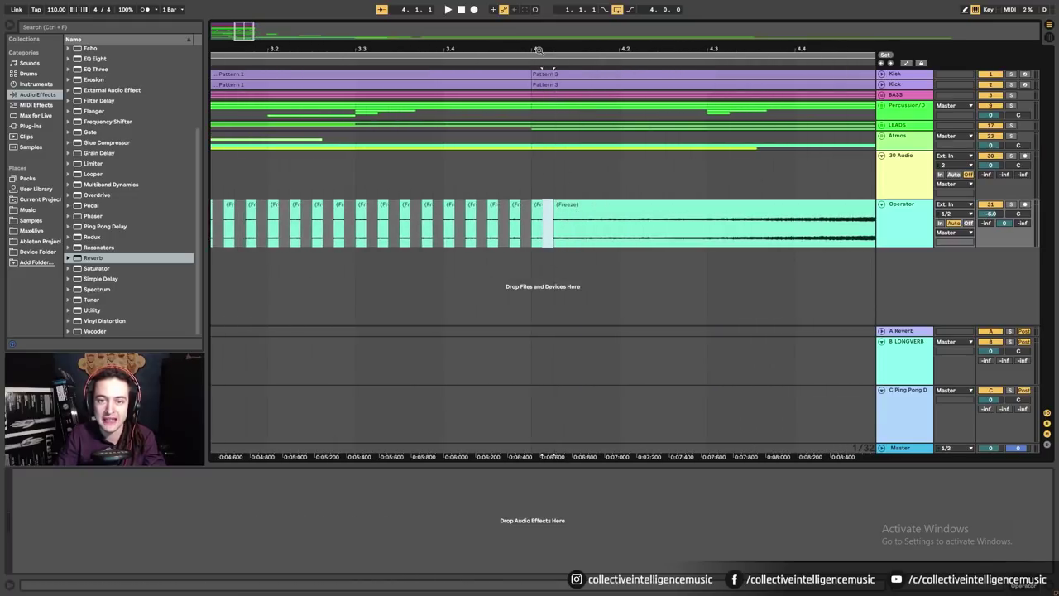
{"action": "left_click_drag", "start_coordinate": [536, 52], "coordinate": [552, 43]}
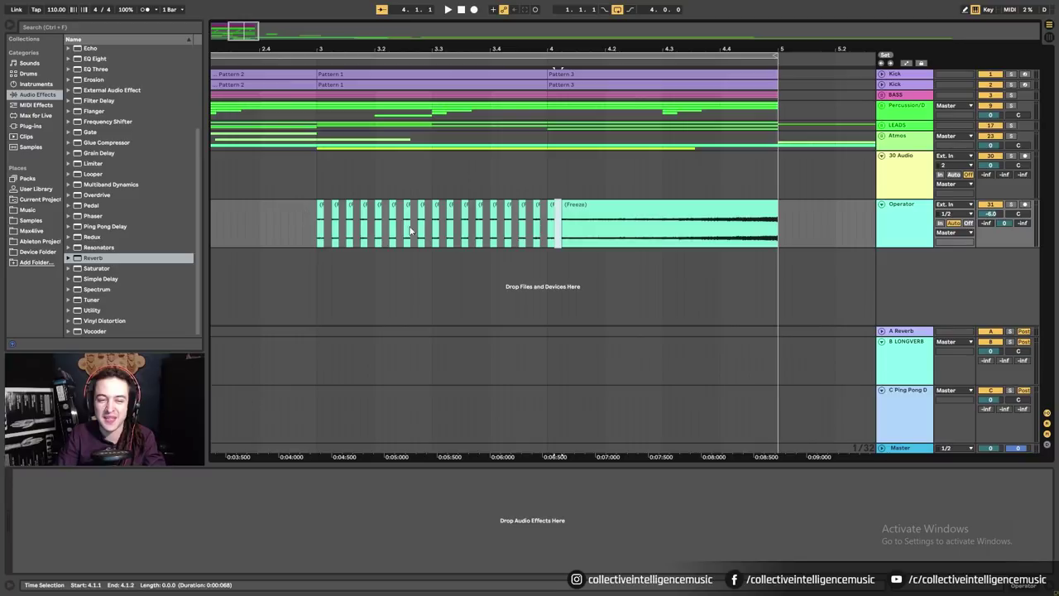
{"action": "left_click", "coordinate": [576, 238]}
{"action": "key", "text": "Delete"}
{"action": "left_click_drag", "start_coordinate": [571, 238], "coordinate": [604, 238]}
{"action": "key", "text": "Delete"}
{"action": "key", "text": "Delete"}
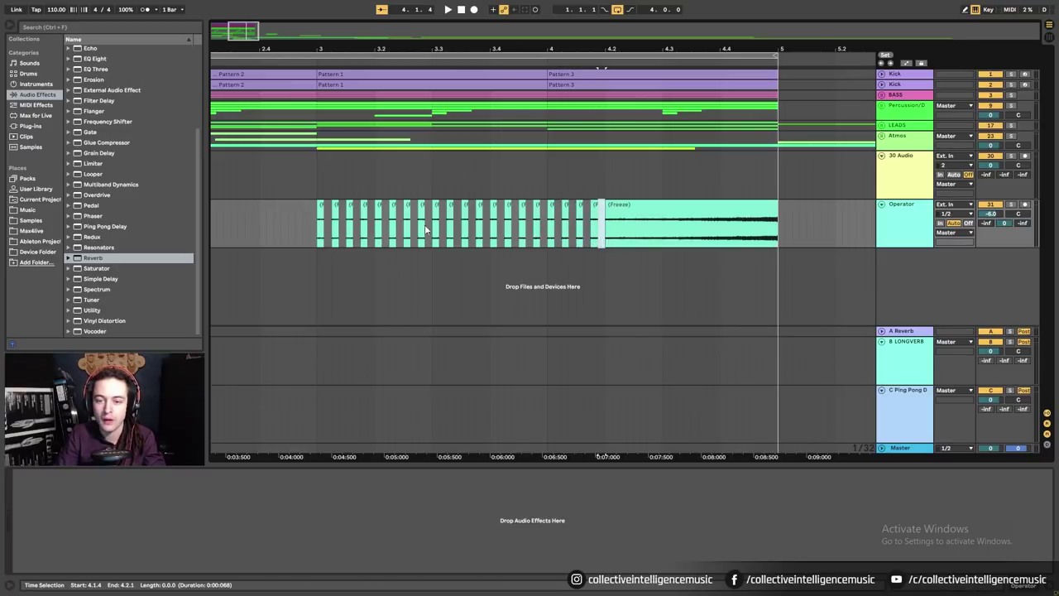
Play the chopped Operator section from bar 3 together with the full mix.
{"action": "left_click", "coordinate": [320, 205]}
{"action": "key", "text": "space"}
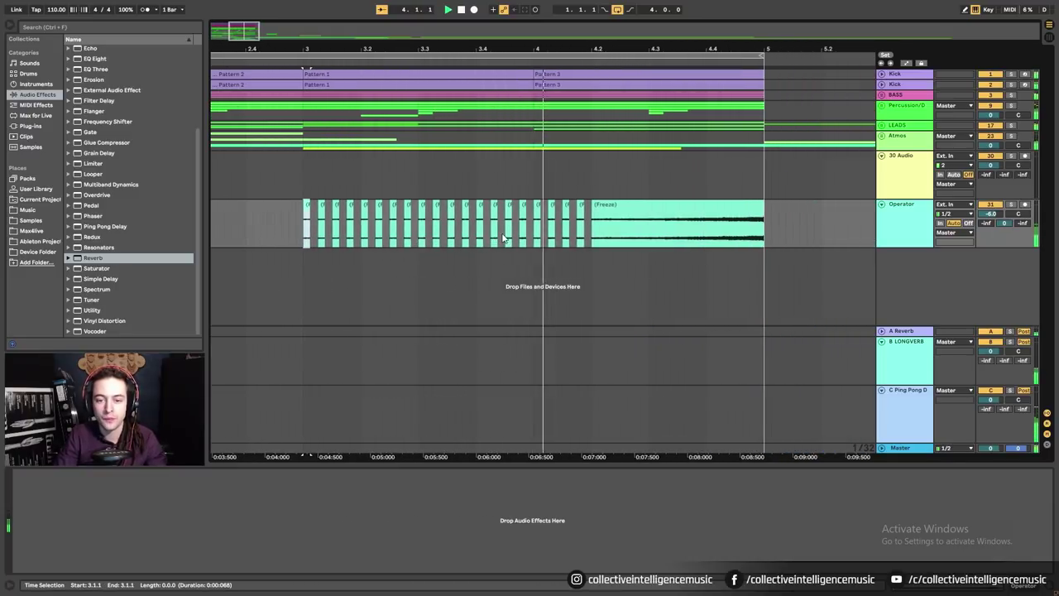
{"action": "key", "text": "space"}
{"action": "left_click", "coordinate": [498, 233]}
{"action": "left_click_drag", "start_coordinate": [498, 233], "coordinate": [495, 234]}
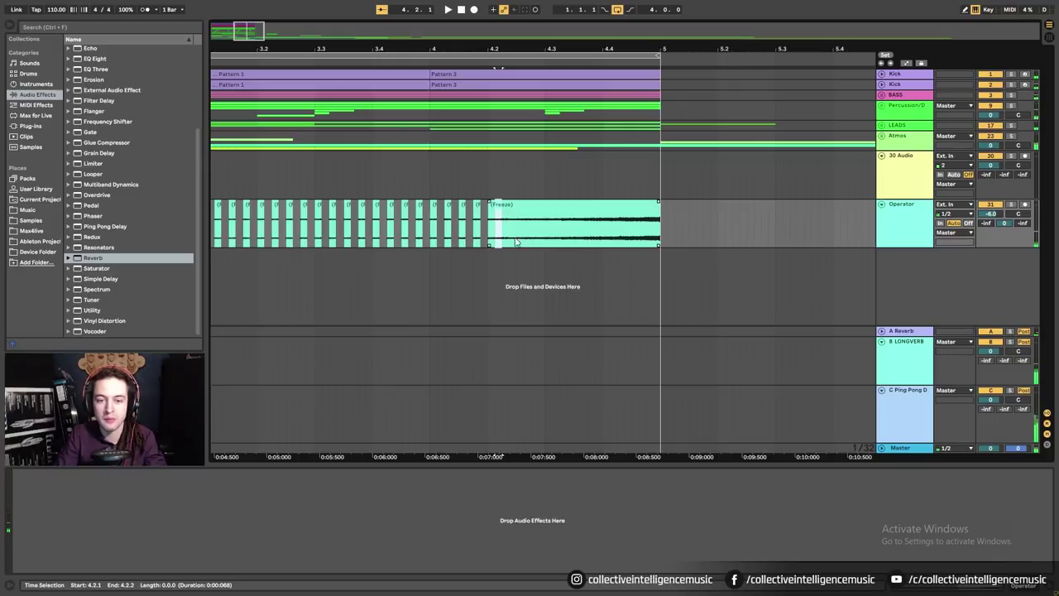
Solo the Operator track and play its chopped section from bar 3.
{"action": "left_click", "coordinate": [1011, 205]}
{"action": "left_click_drag", "start_coordinate": [404, 47], "coordinate": [447, 40]}
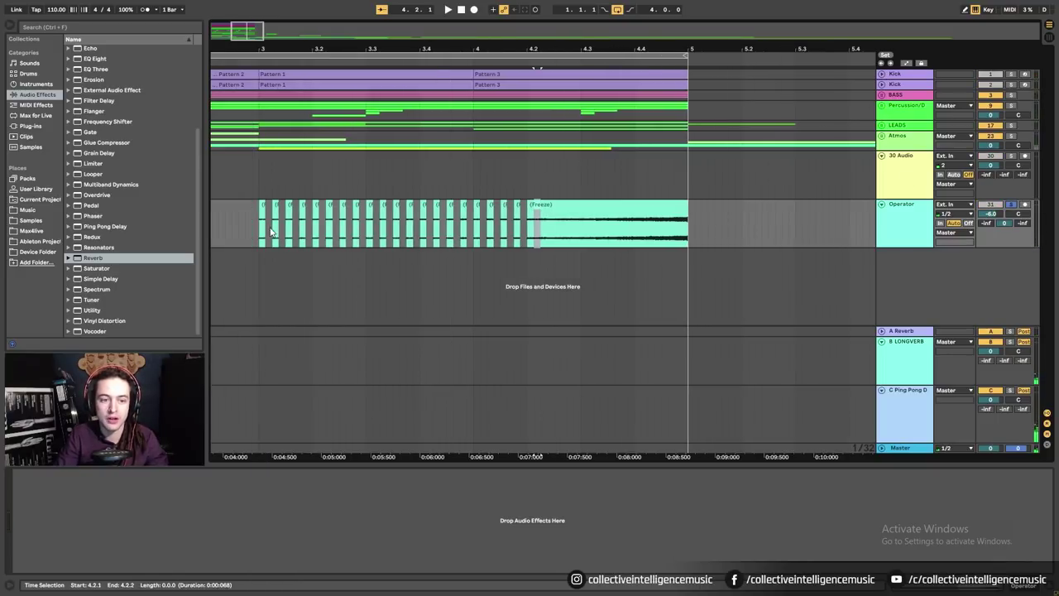
{"action": "left_click", "coordinate": [259, 228]}
{"action": "key", "text": "space"}
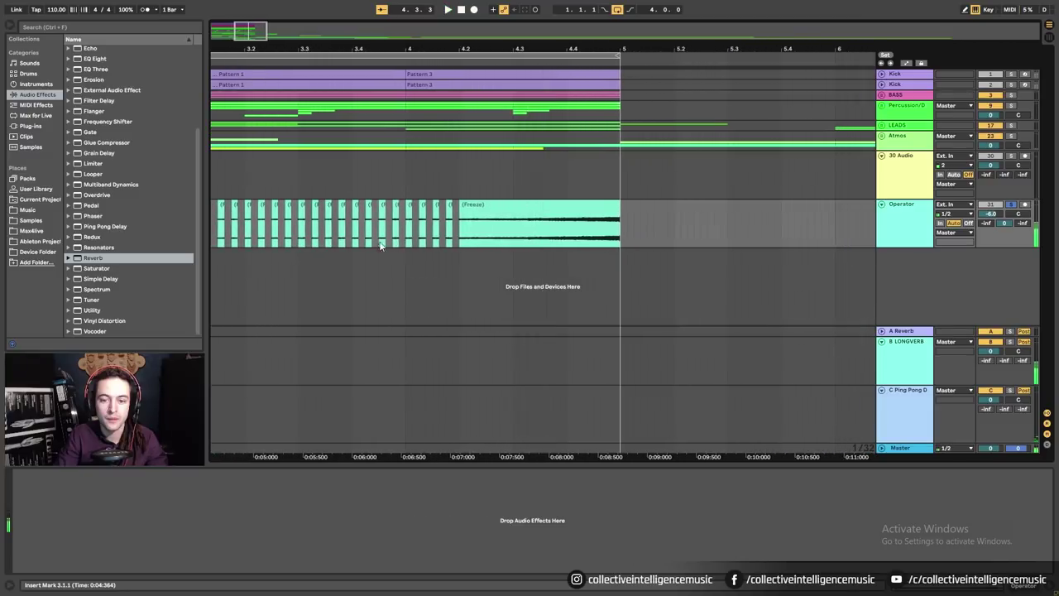
Delete every second 1/32-note slice of the Operator clip from 4.2 to the start of bar 5.
{"action": "left_click_drag", "start_coordinate": [474, 230], "coordinate": [574, 237]}
{"action": "key", "text": "ctrl+e"}
{"action": "key", "text": "Delete"}
{"action": "key", "text": "ctrl+e"}
{"action": "key", "text": "Delete"}
{"action": "key", "text": "ctrl+e"}
{"action": "key", "text": "Delete"}
{"action": "key", "text": "ctrl+e"}
{"action": "key", "text": "Delete"}
{"action": "key", "text": "ctrl+e"}
{"action": "key", "text": "Delete"}
{"action": "key", "text": "ctrl+e"}
{"action": "key", "text": "Delete"}
{"action": "key", "text": "ctrl+e"}
{"action": "key", "text": "Delete"}
{"action": "key", "text": "ctrl+e"}
{"action": "key", "text": "Delete"}
{"action": "key", "text": "ctrl+e"}
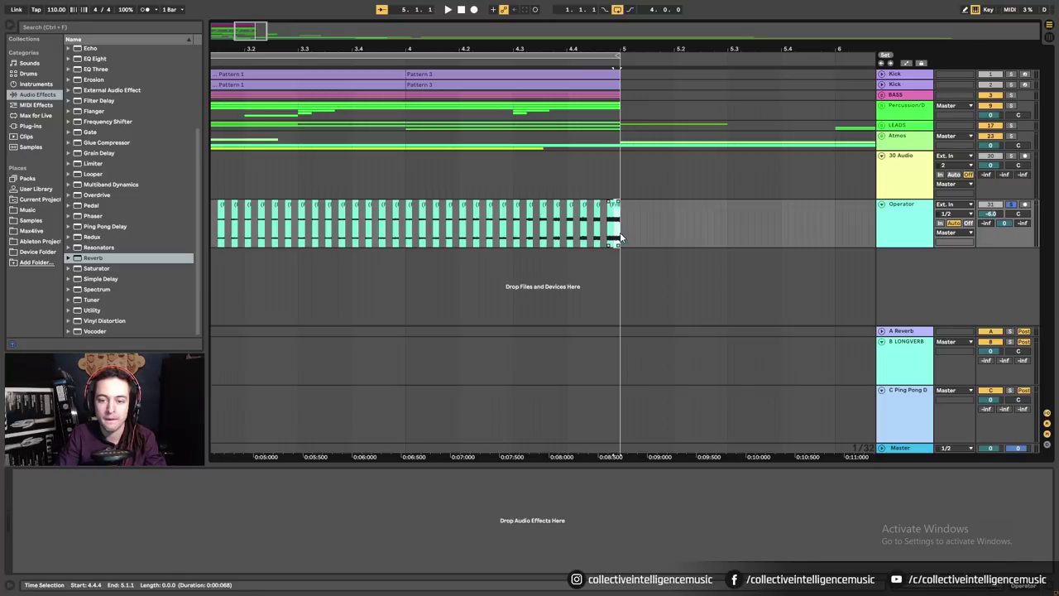
Play the fully chopped riser from bar 3, first soloed and again with all tracks.
{"action": "left_click", "coordinate": [615, 205]}
{"action": "key", "text": "space"}
{"action": "key", "text": "space"}
{"action": "left_click", "coordinate": [642, 205]}
{"action": "key", "text": "space"}
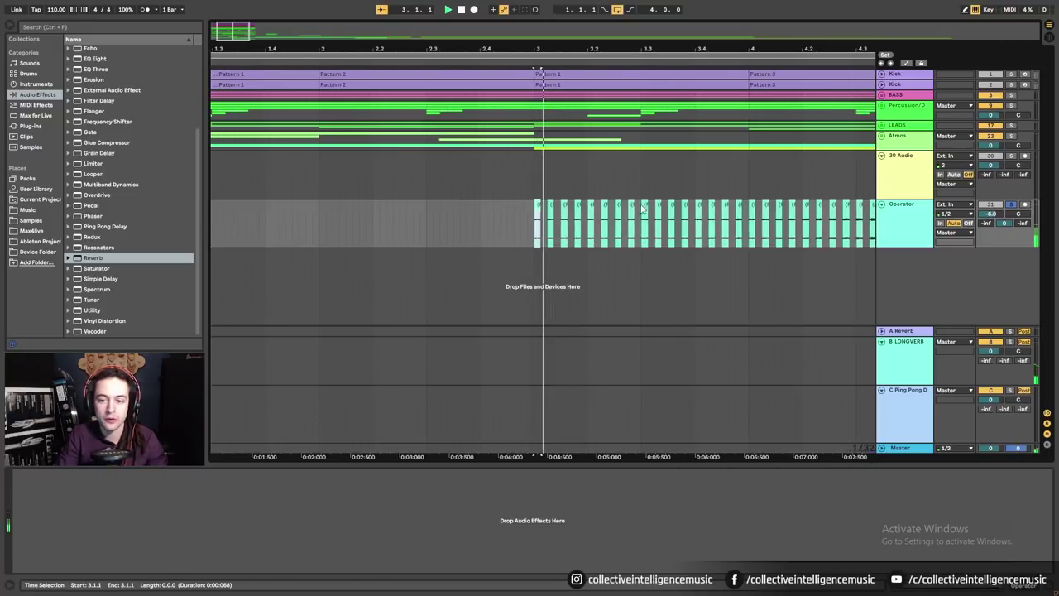
{"action": "left_click_drag", "start_coordinate": [702, 51], "coordinate": [530, 55]}
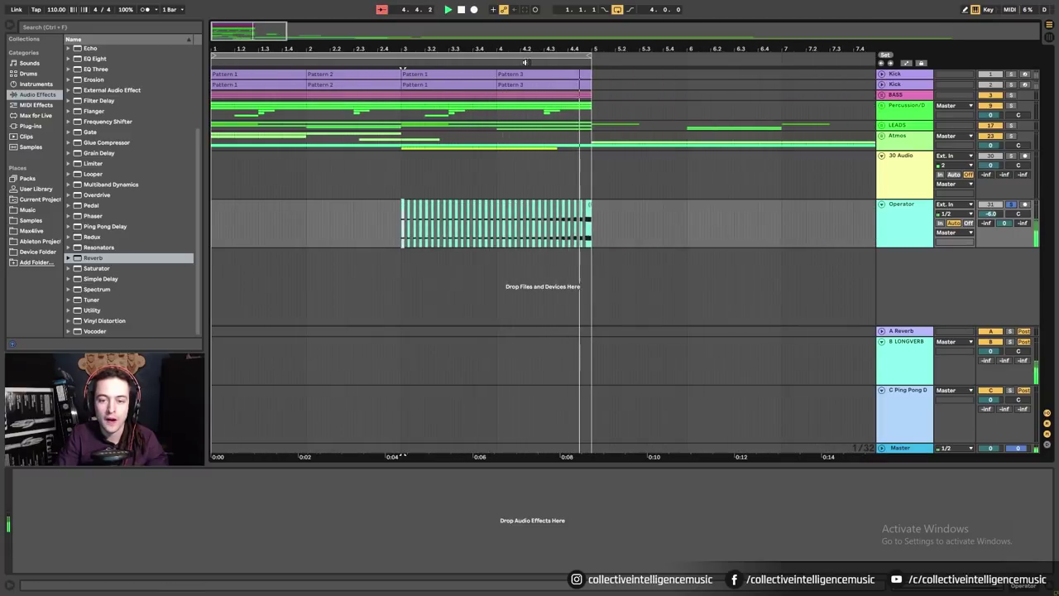
{"action": "key", "text": "space"}
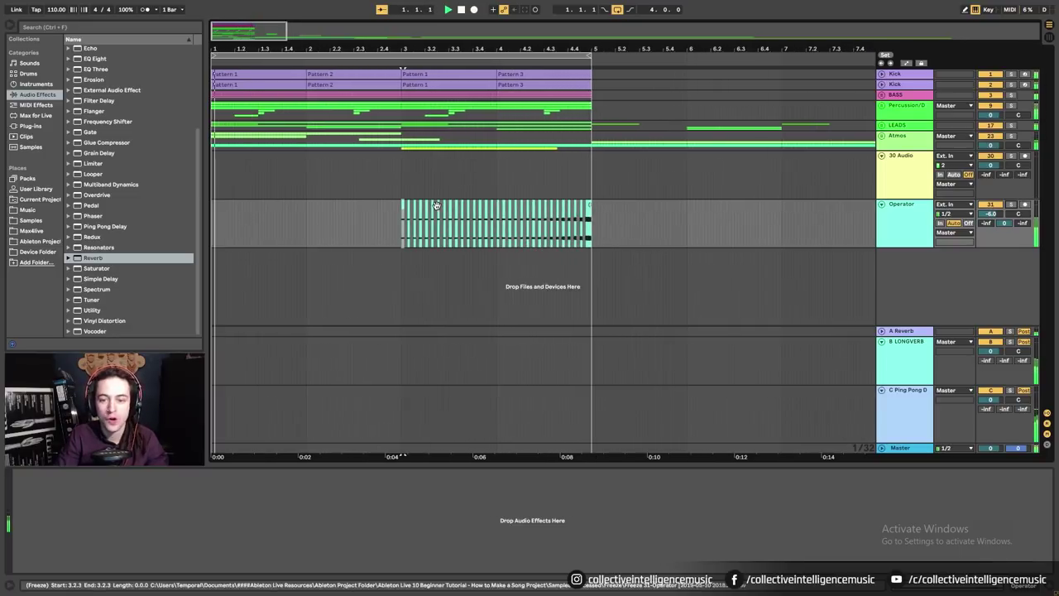
{"action": "key", "text": "space"}
Delete the last 1/32 note of the Operator clip before bar 5 and play the arrangement.
{"action": "left_click", "coordinate": [588, 204]}
{"action": "left_click_drag", "start_coordinate": [586, 50], "coordinate": [609, 143]}
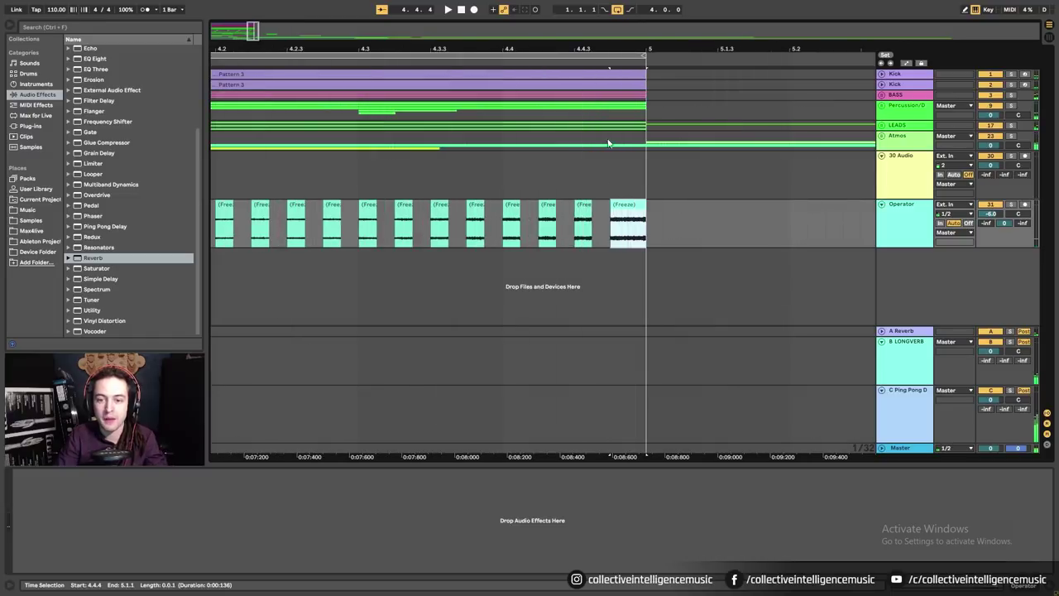
{"action": "left_click_drag", "start_coordinate": [600, 49], "coordinate": [601, 12]}
{"action": "key", "text": "space"}
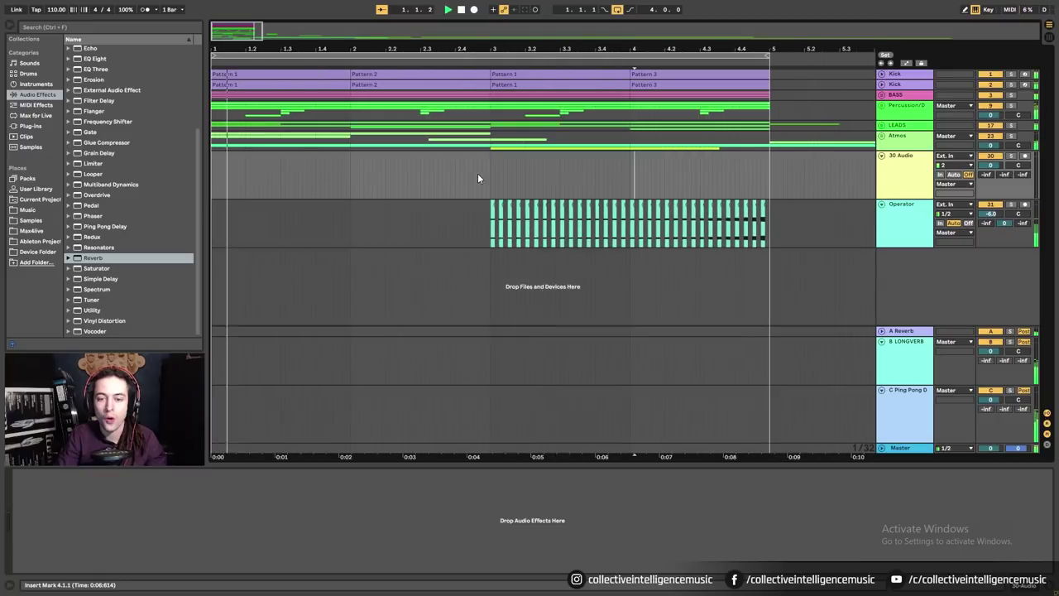
Restore the Operator slices to one continuous clip from bar 3 to bar 5.
{"action": "left_click_drag", "start_coordinate": [671, 50], "coordinate": [454, 51]}
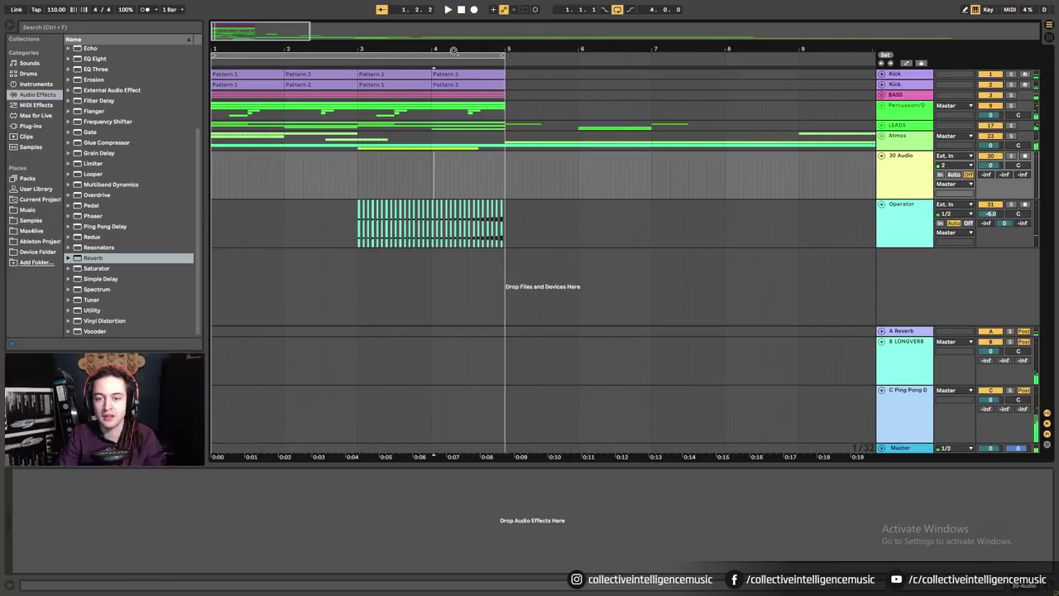
{"action": "left_click", "coordinate": [358, 235]}
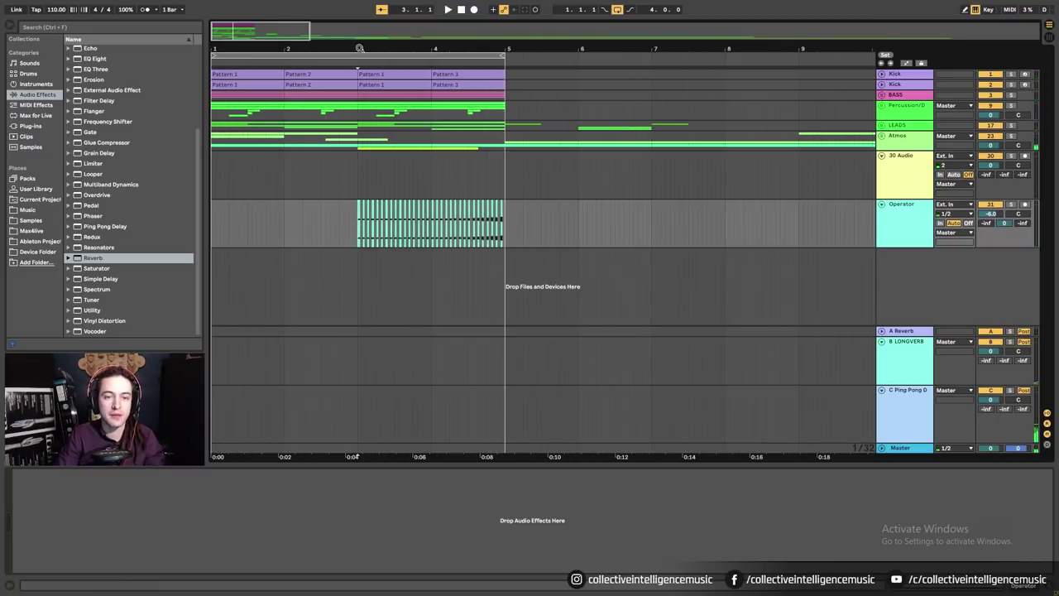
{"action": "left_click_drag", "start_coordinate": [359, 48], "coordinate": [366, 275]}
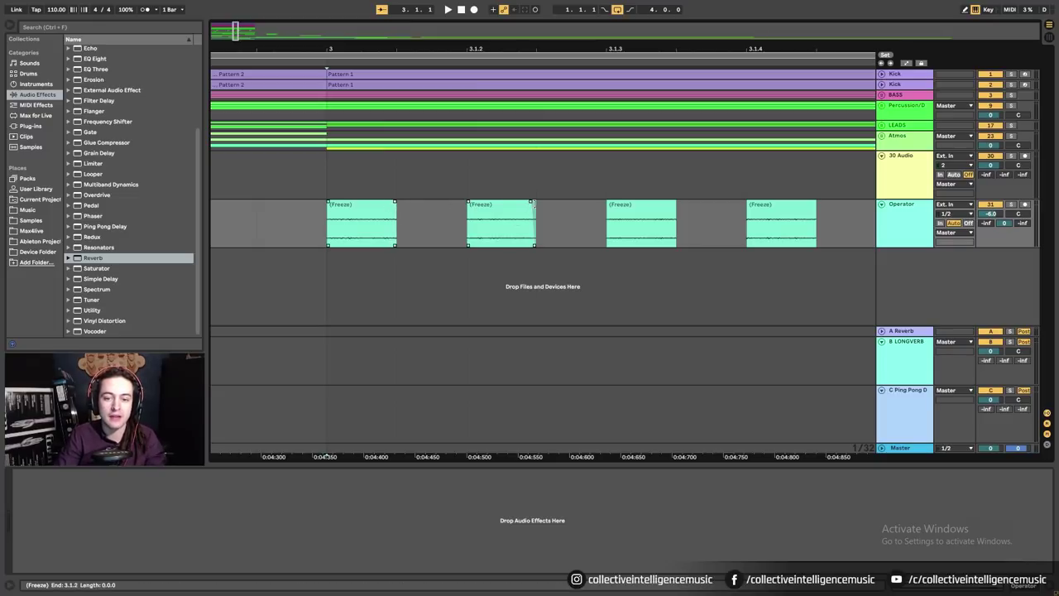
{"action": "left_click_drag", "start_coordinate": [421, 45], "coordinate": [356, 10]}
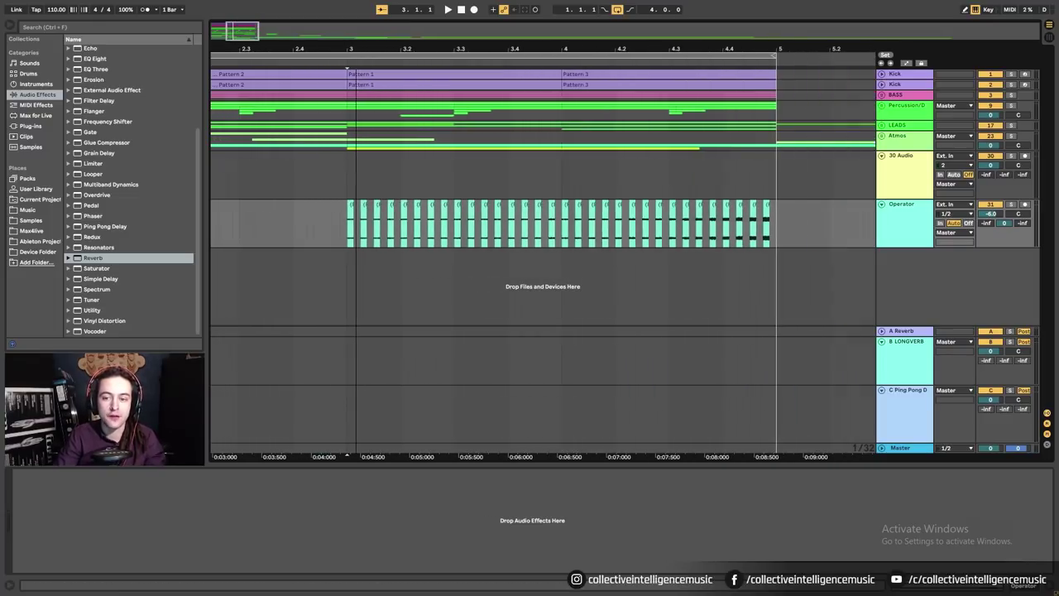
{"action": "left_click", "coordinate": [354, 214]}
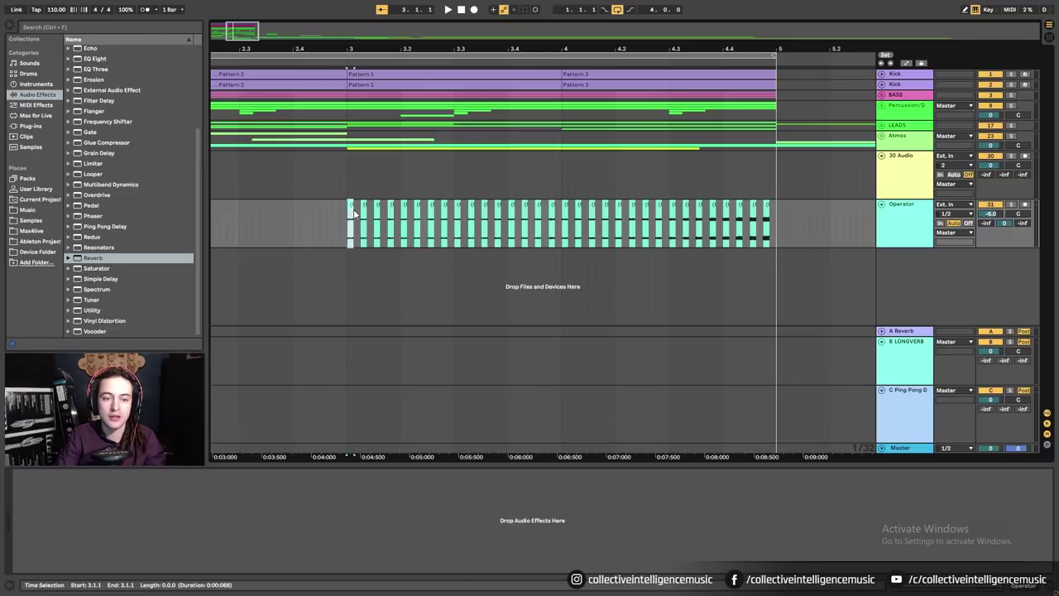
{"action": "left_click_drag", "start_coordinate": [352, 209], "coordinate": [770, 222]}
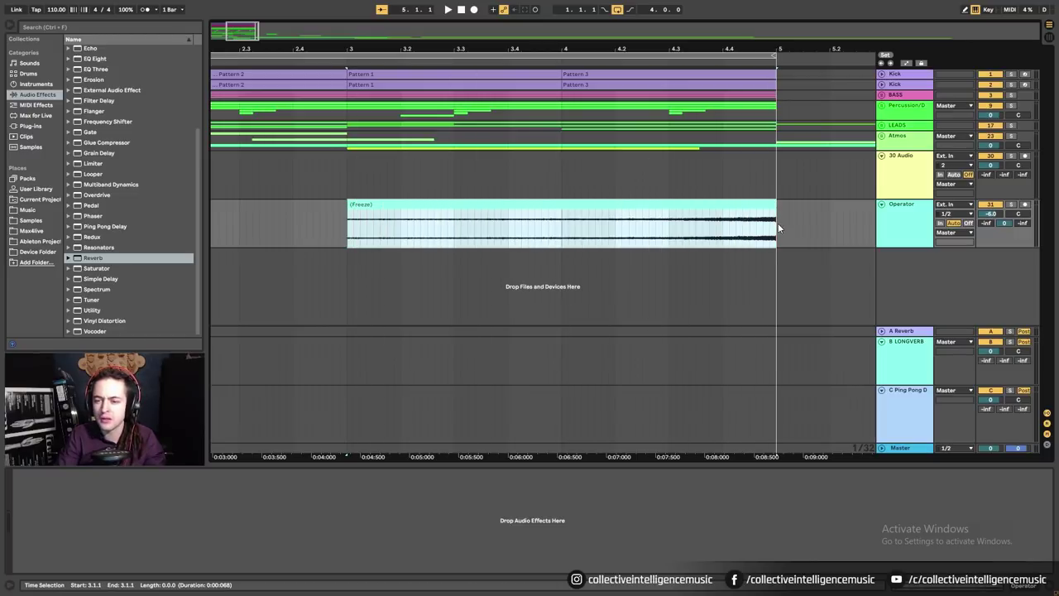
Add Auto Pan to the Operator track with Amount at 100% and play the soloed track from 3.3.
{"action": "left_click", "coordinate": [139, 234]}
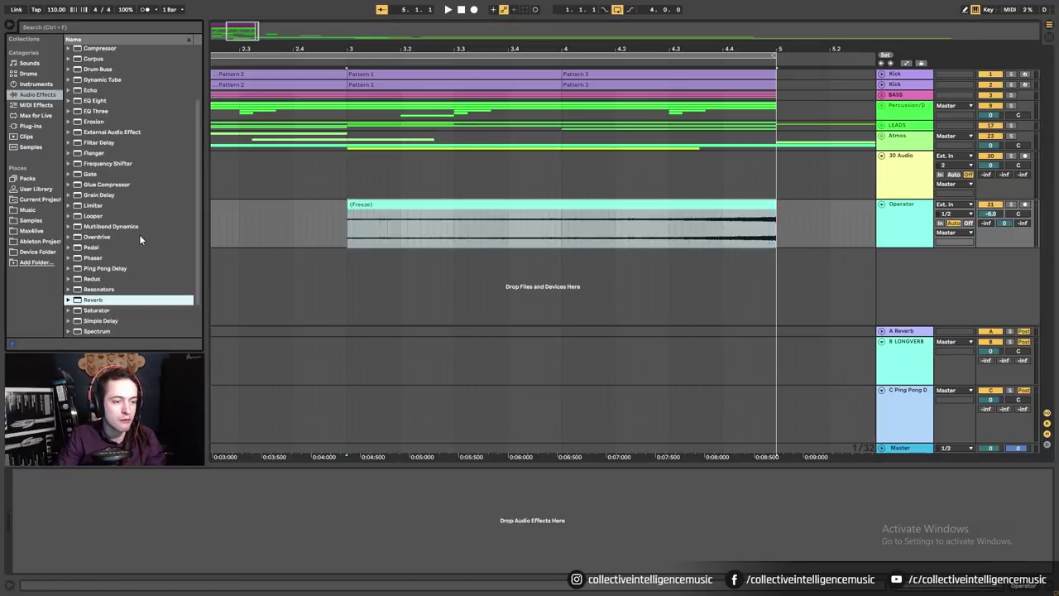
{"action": "scroll", "coordinate": [145, 237], "scroll_direction": "up", "scroll_amount": 5}
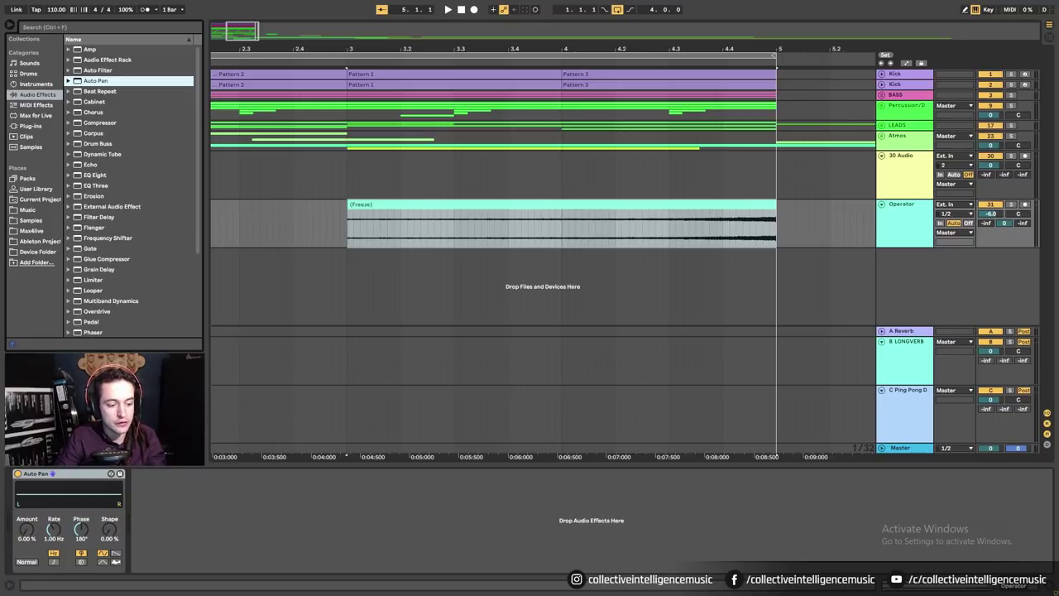
{"action": "left_click_drag", "start_coordinate": [27, 529], "coordinate": [26, 447]}
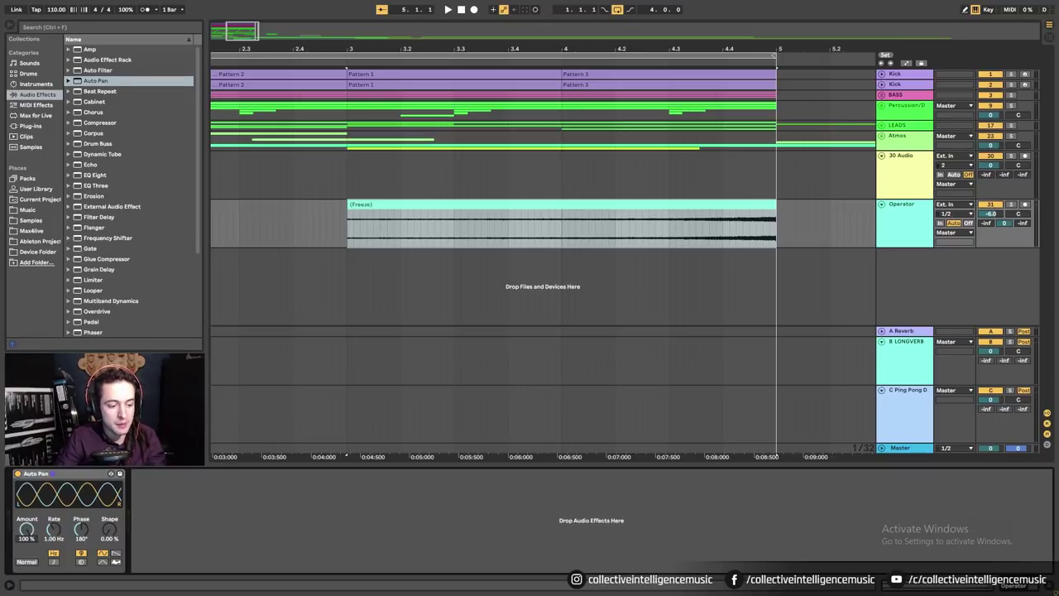
{"action": "left_click", "coordinate": [1010, 206]}
{"action": "left_click", "coordinate": [453, 243]}
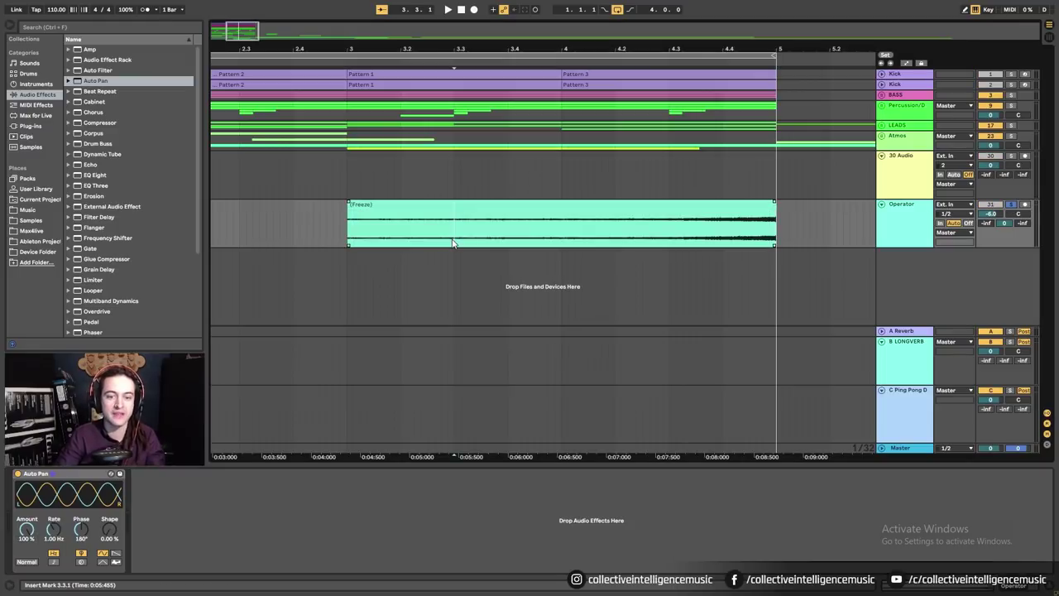
{"action": "key", "text": "space"}
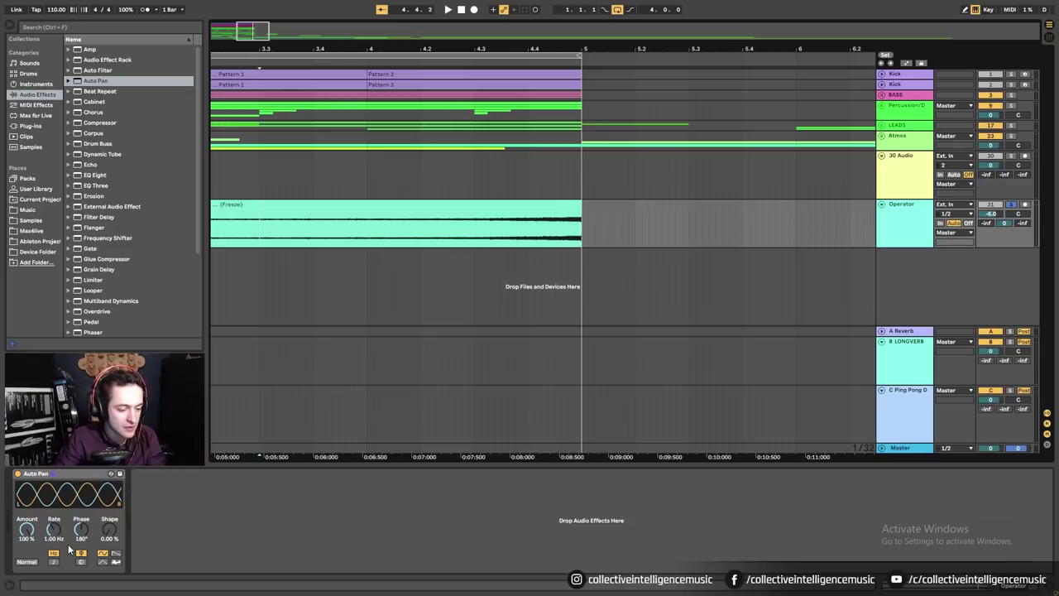
Set Auto Pan's Shape to 100%, its tempo-synced Rate to 1/16 and its Phase to 0°, listening to the result.
{"action": "left_click_drag", "start_coordinate": [105, 536], "coordinate": [105, 517]}
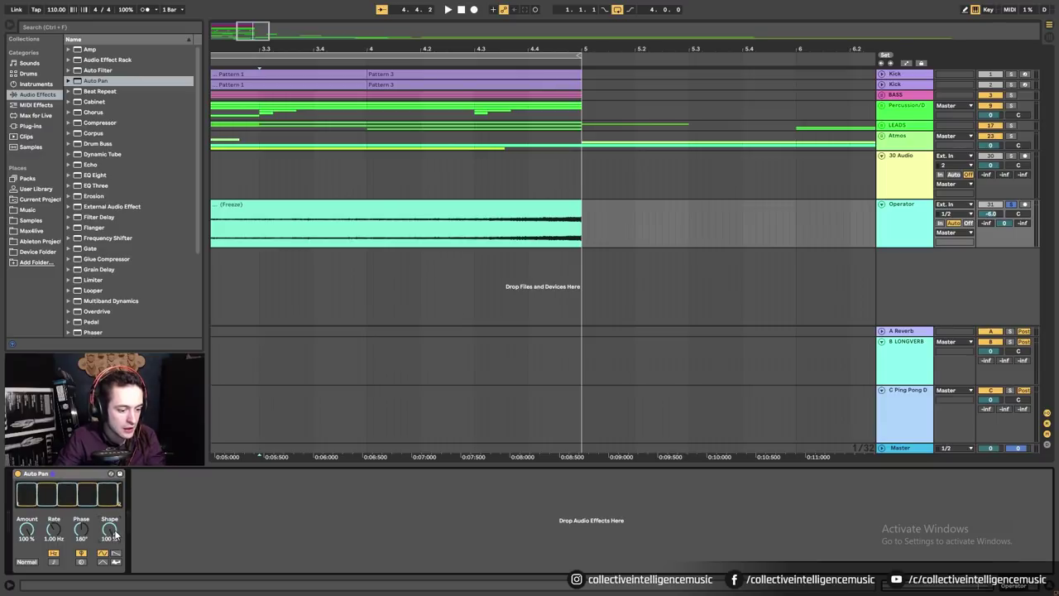
{"action": "key", "text": "space"}
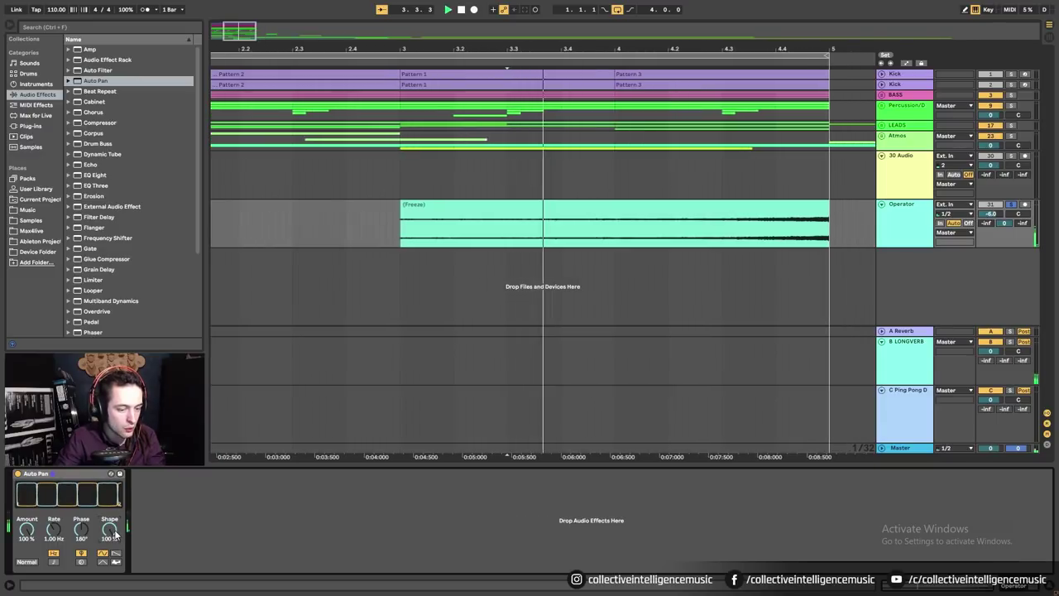
{"action": "left_click", "coordinate": [54, 562]}
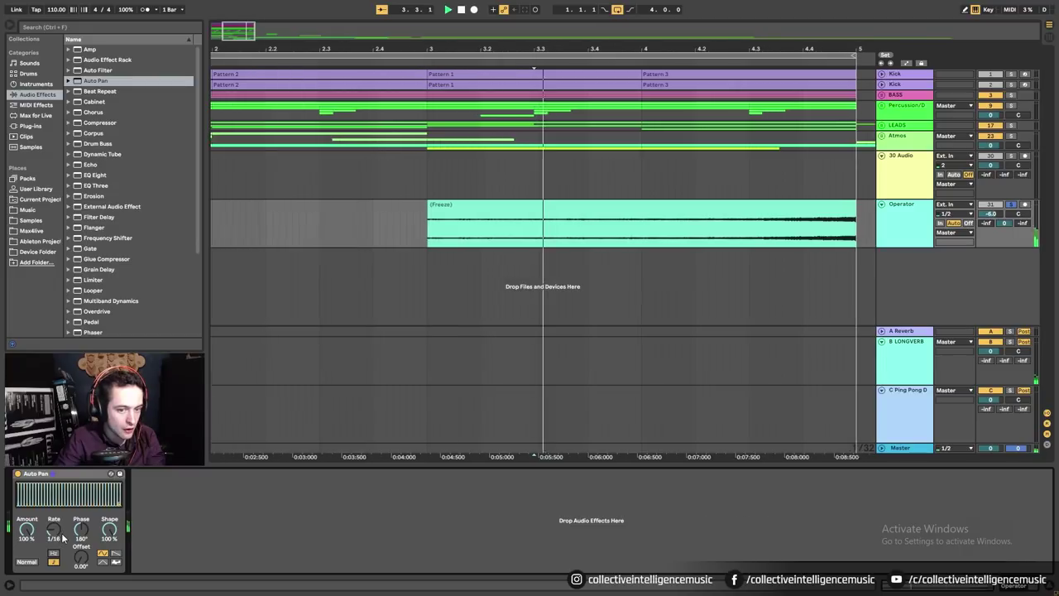
{"action": "left_click_drag", "start_coordinate": [81, 529], "coordinate": [81, 480]}
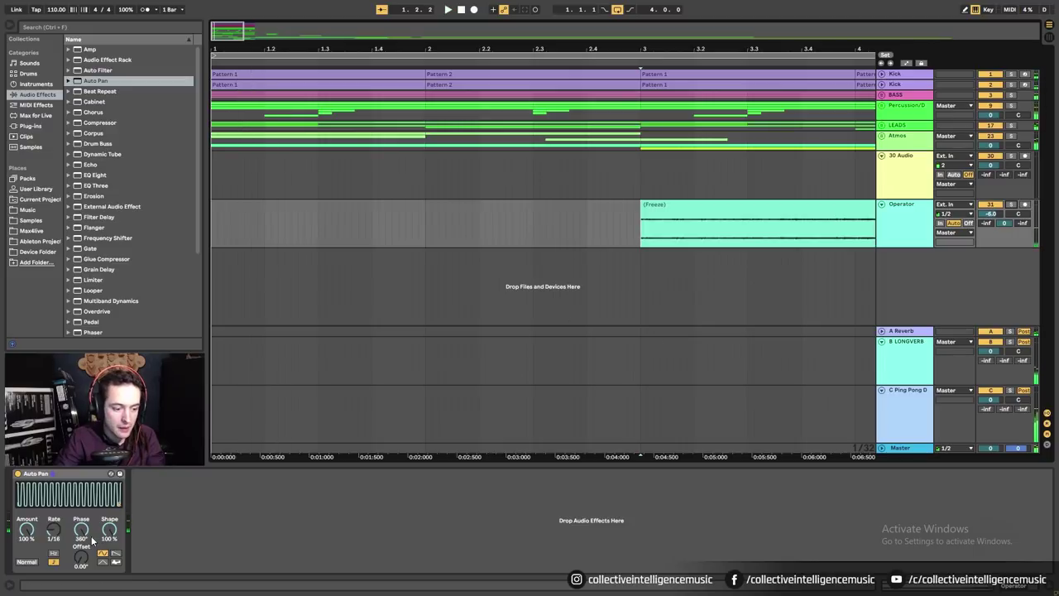
{"action": "left_click_drag", "start_coordinate": [81, 531], "coordinate": [81, 589]}
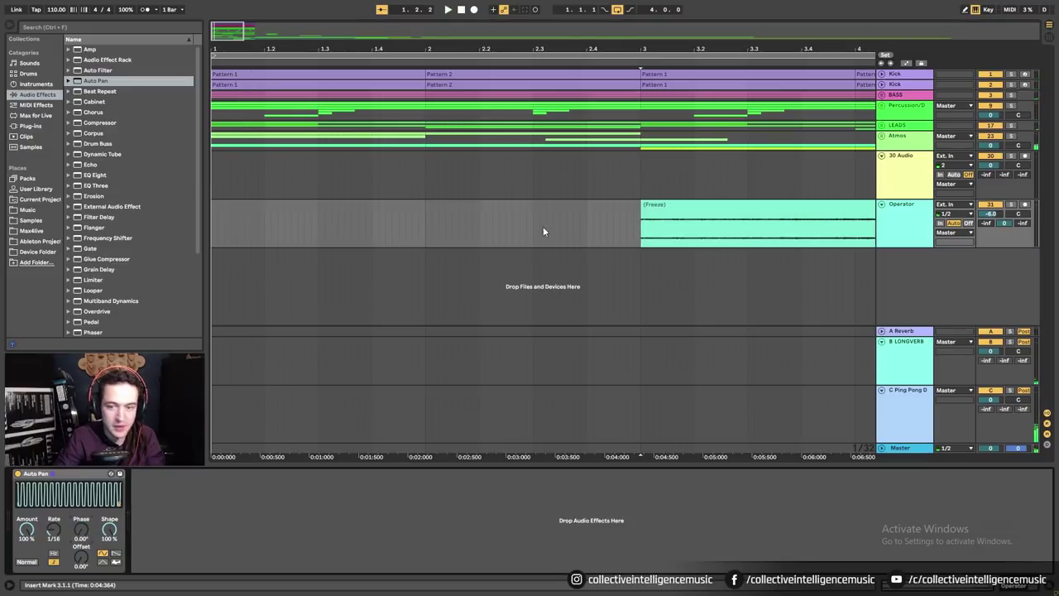
Play the Auto Pan-gated riser between bars 3 and 5 with the full mix.
{"action": "left_click", "coordinate": [653, 204]}
{"action": "left_click_drag", "start_coordinate": [681, 49], "coordinate": [498, 34]}
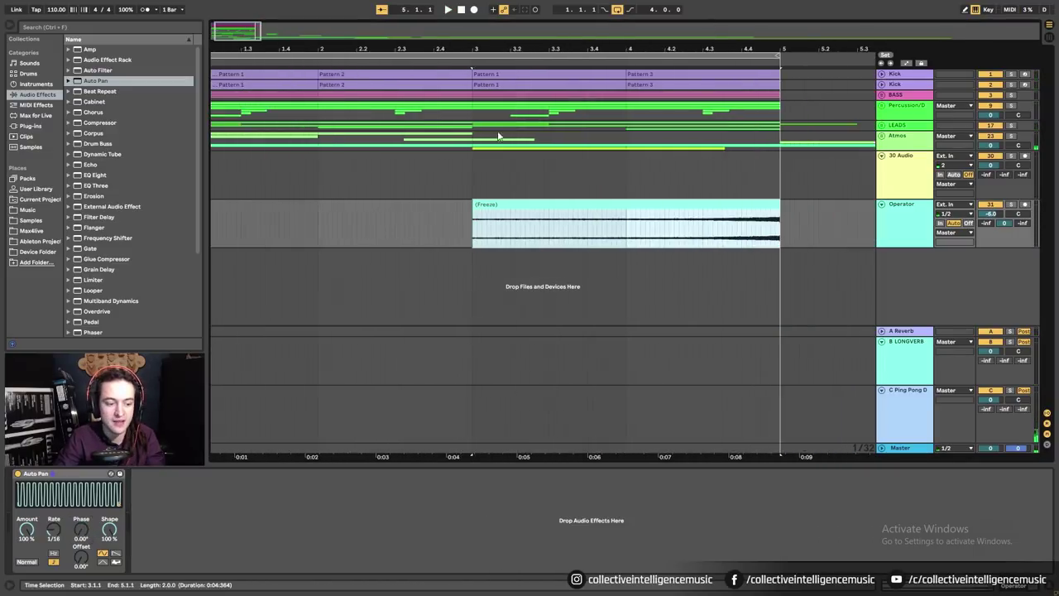
{"action": "key", "text": "space"}
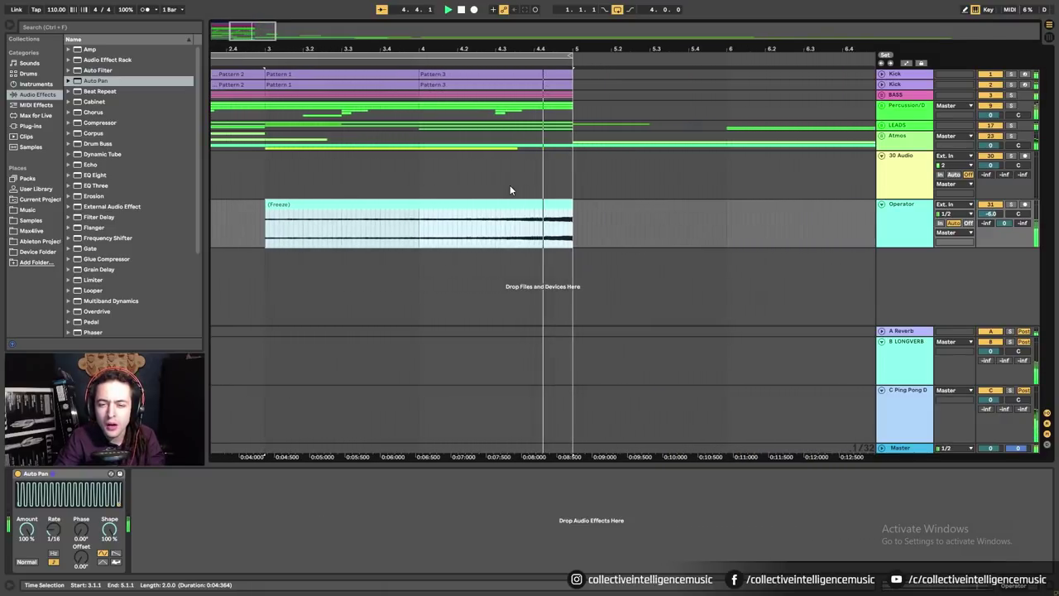
{"action": "key", "text": "space"}
Try a fade-in on the Operator clip from bar 3 to bar 4.
{"action": "left_click_drag", "start_coordinate": [521, 202], "coordinate": [656, 225]}
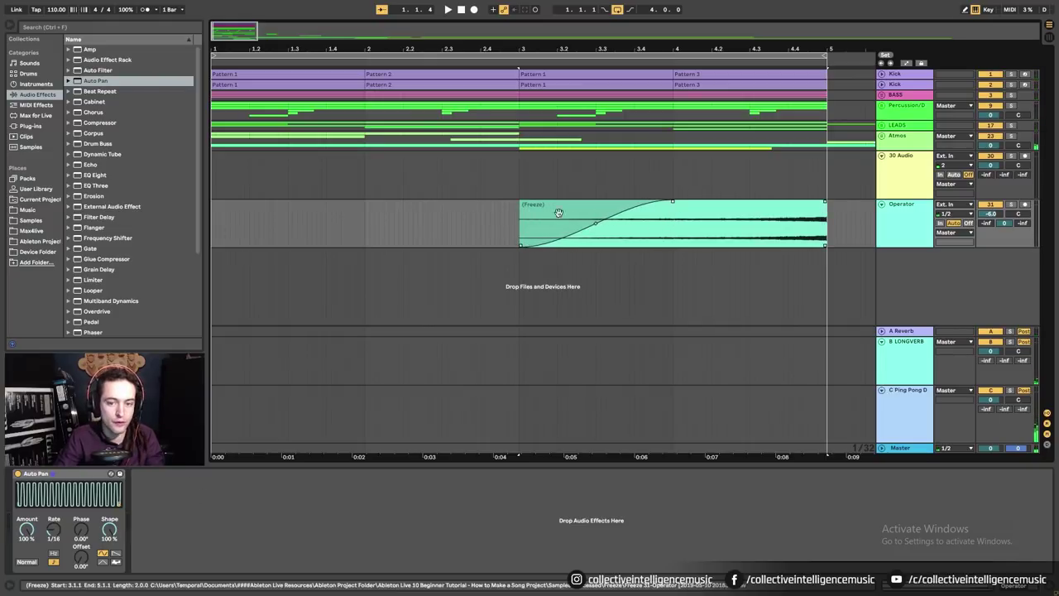
{"action": "left_click", "coordinate": [517, 231]}
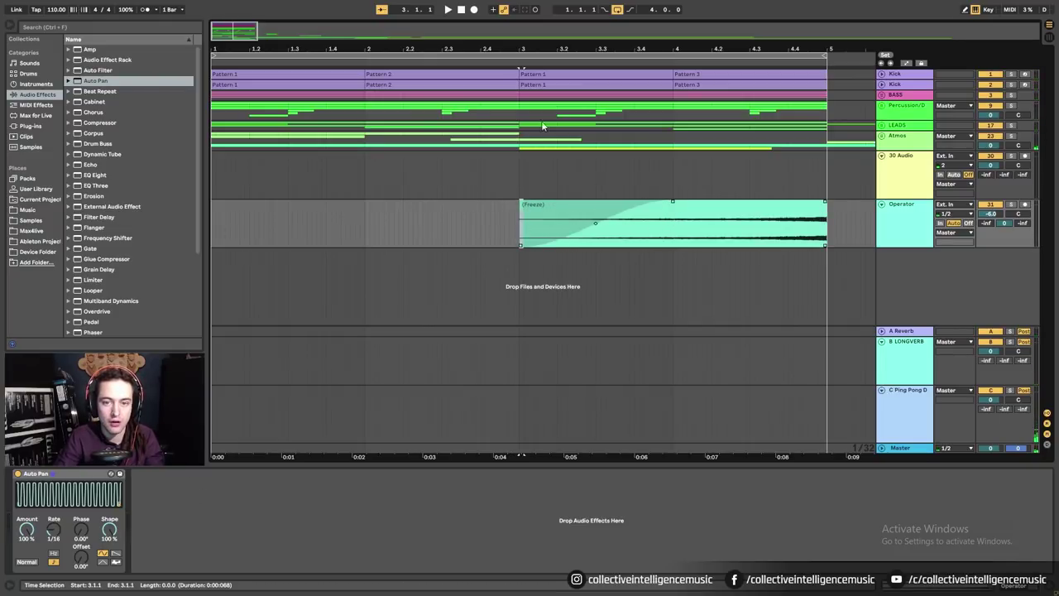
{"action": "left_click_drag", "start_coordinate": [537, 50], "coordinate": [534, 69]}
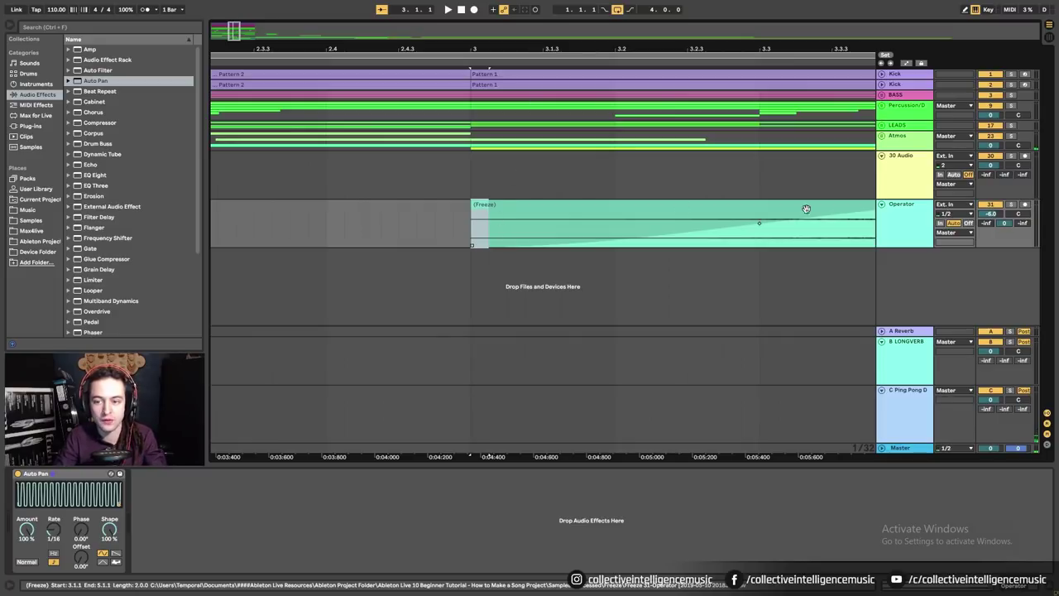
{"action": "left_click_drag", "start_coordinate": [600, 51], "coordinate": [564, 36]}
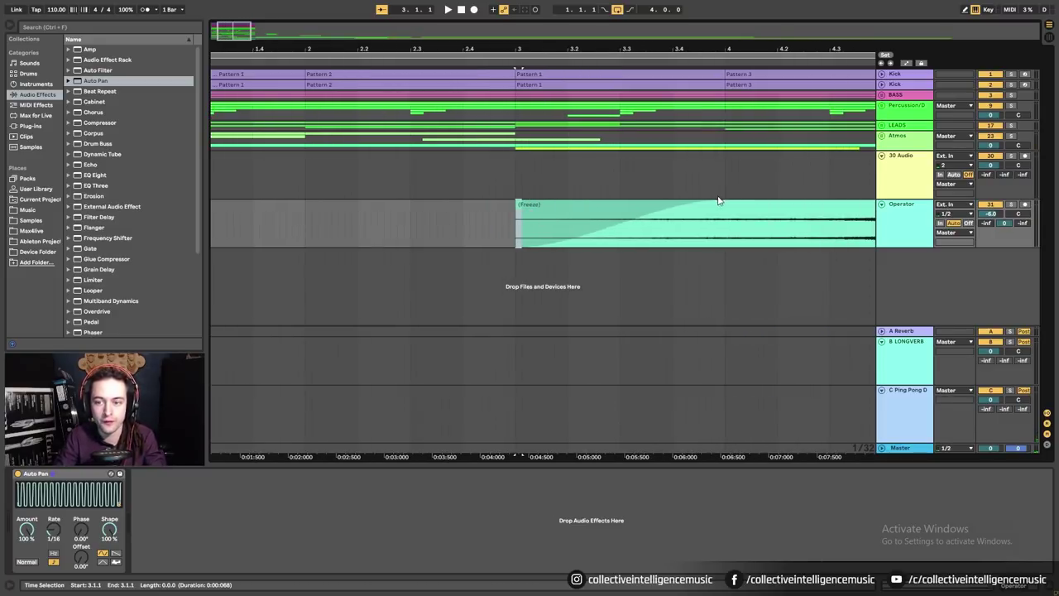
{"action": "left_click_drag", "start_coordinate": [724, 201], "coordinate": [511, 141]}
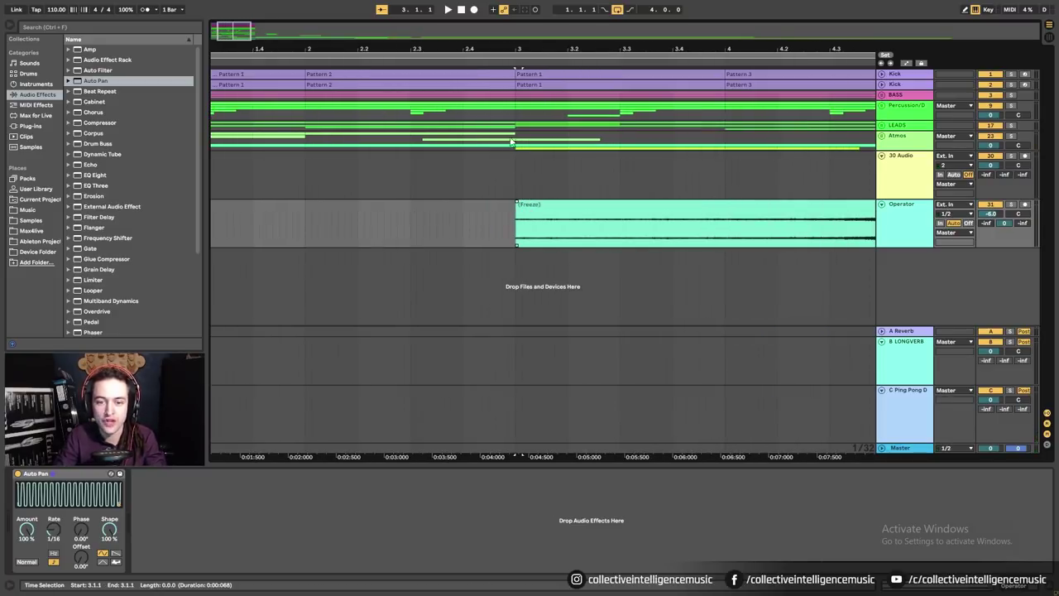
Try deleting short sections of the Operator clip just after the start of bar 3.
{"action": "left_click_drag", "start_coordinate": [532, 48], "coordinate": [511, 149]}
{"action": "left_click_drag", "start_coordinate": [441, 236], "coordinate": [588, 231]}
{"action": "key", "text": "Delete"}
{"action": "left_click_drag", "start_coordinate": [588, 231], "coordinate": [551, 238]}
{"action": "key", "text": "Delete"}
{"action": "left_click_drag", "start_coordinate": [626, 239], "coordinate": [428, 230]}
{"action": "key", "text": "Delete"}
{"action": "left_click", "coordinate": [521, 240]}
{"action": "key", "text": "Delete"}
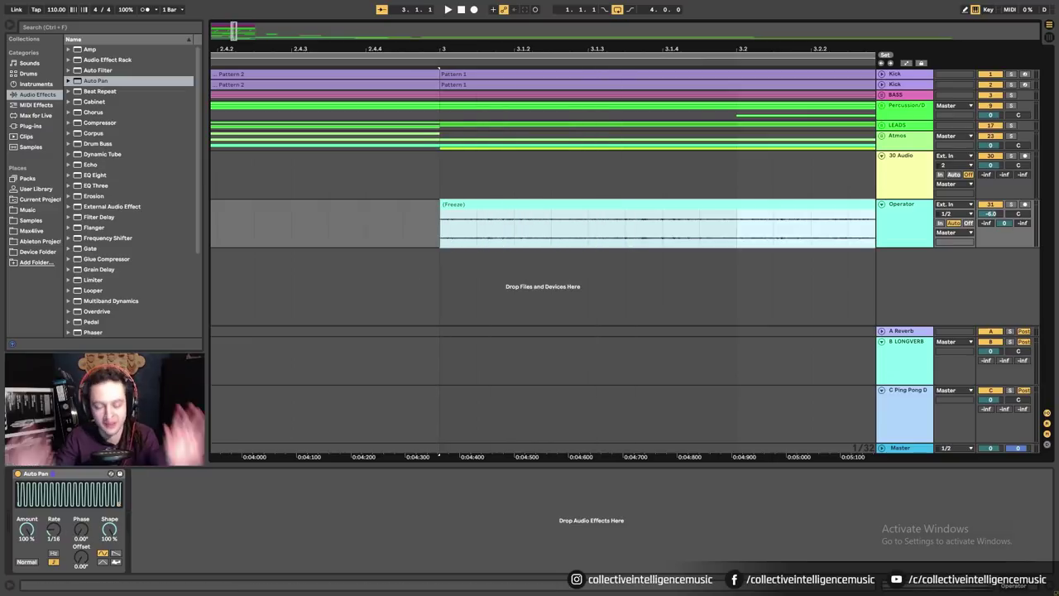
{"action": "left_click_drag", "start_coordinate": [540, 50], "coordinate": [531, 25]}
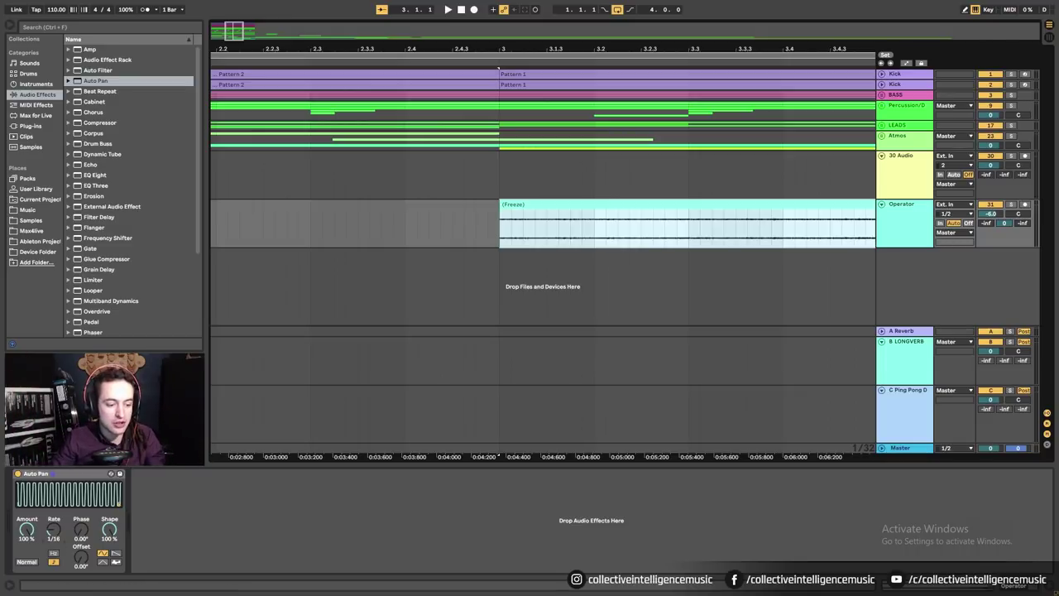
Try Auto Pan's Rate at 1/32 and solo the Operator track, listening to the riser from bar 3.
{"action": "left_click_drag", "start_coordinate": [53, 529], "coordinate": [53, 542]}
{"action": "key", "text": "space"}
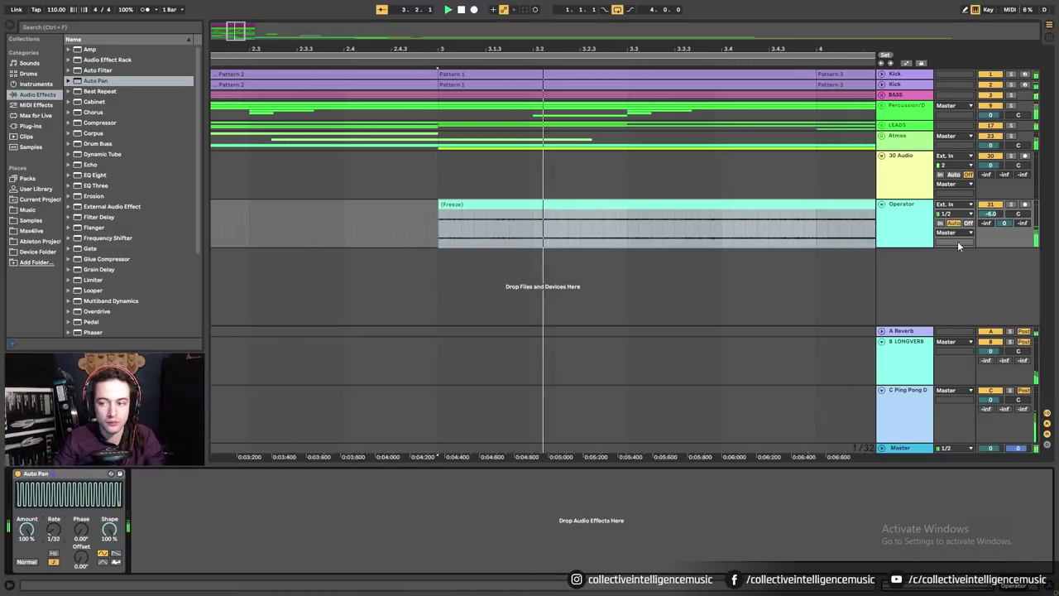
{"action": "left_click", "coordinate": [1011, 204]}
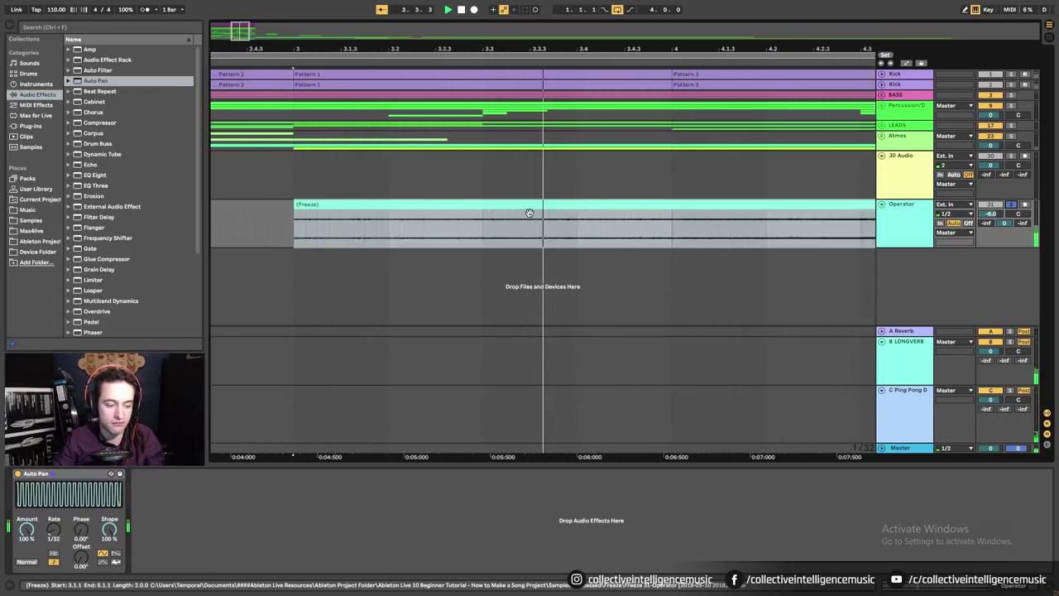
{"action": "left_click_drag", "start_coordinate": [572, 44], "coordinate": [517, 18]}
{"action": "key", "text": "space"}
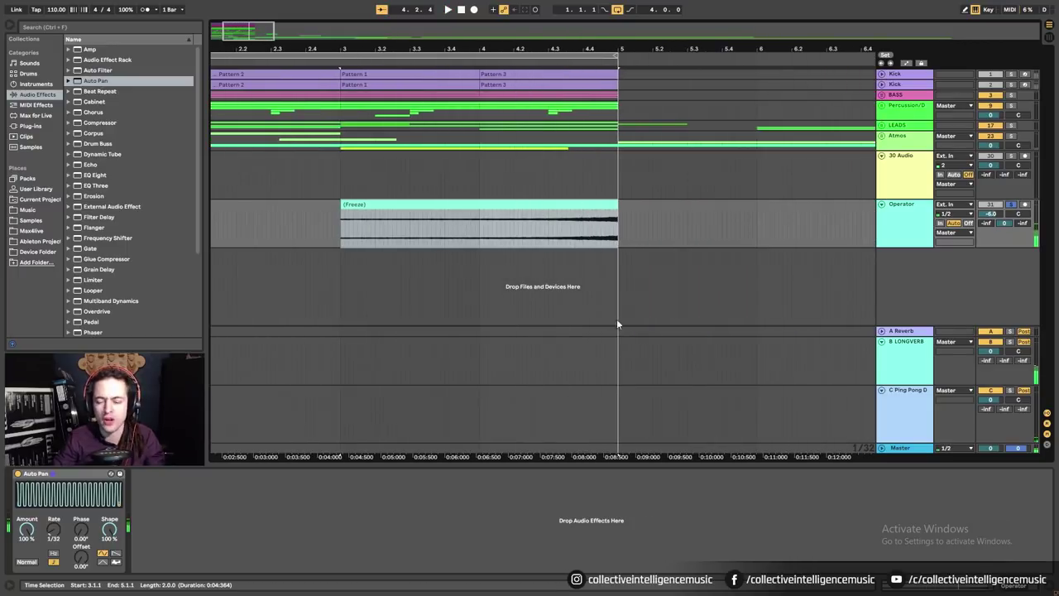
Play the end of the soloed riser up to bar 5, starting from position 4.2.3.
{"action": "key", "text": "space"}
{"action": "left_click", "coordinate": [678, 234]}
{"action": "key", "text": "space"}
{"action": "key", "text": "space"}
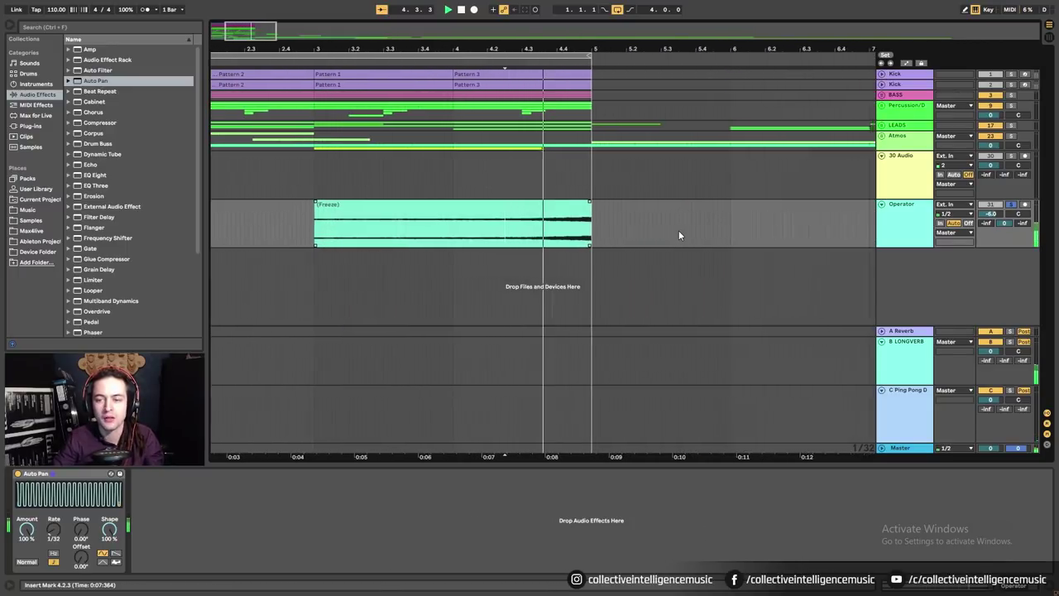
{"action": "key", "text": "space"}
Set Auto Pan's Rate to 1/16 and listen to the end of the riser.
{"action": "left_click_drag", "start_coordinate": [54, 530], "coordinate": [55, 518]}
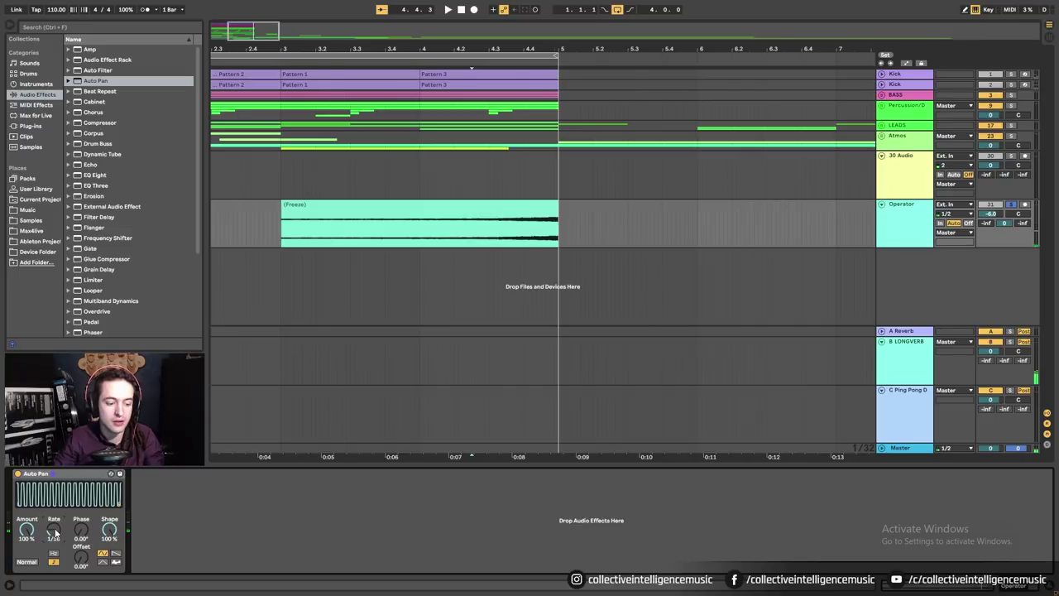
{"action": "key", "text": "space"}
{"action": "key", "text": "space"}
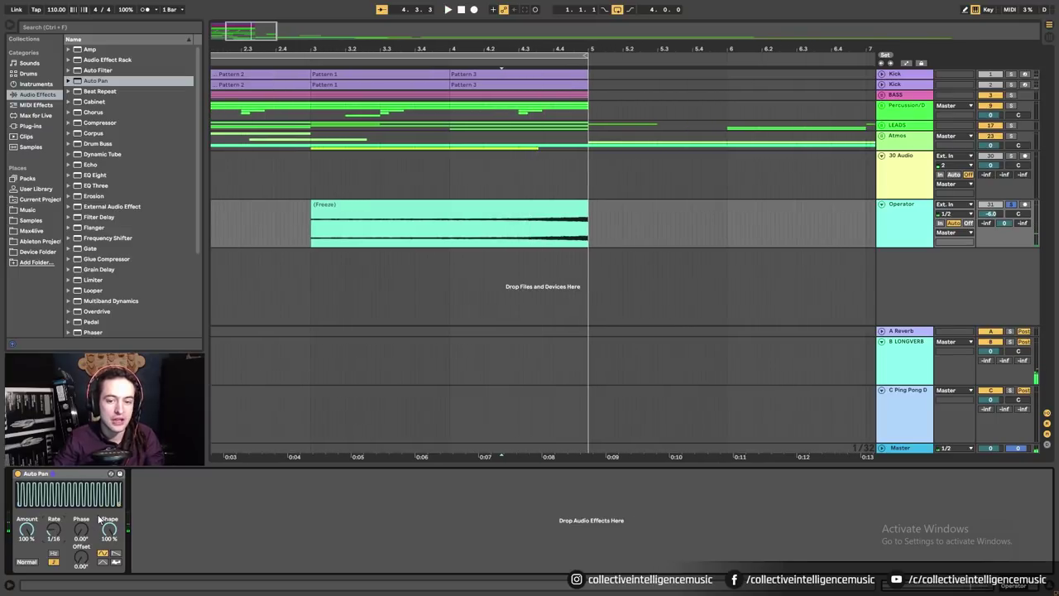
Automate Auto Pan's Rate on the Operator track to switch from 1/16 to 1/32 at 4.4, and play it with the full mix.
{"action": "right_click", "coordinate": [52, 530]}
{"action": "left_click", "coordinate": [68, 487]}
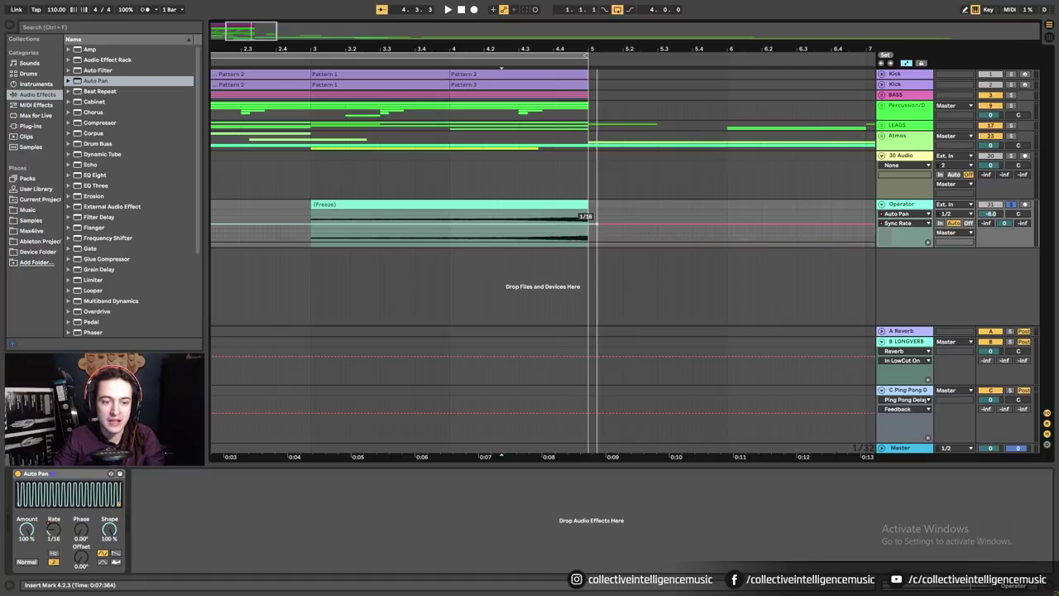
{"action": "left_click", "coordinate": [474, 245]}
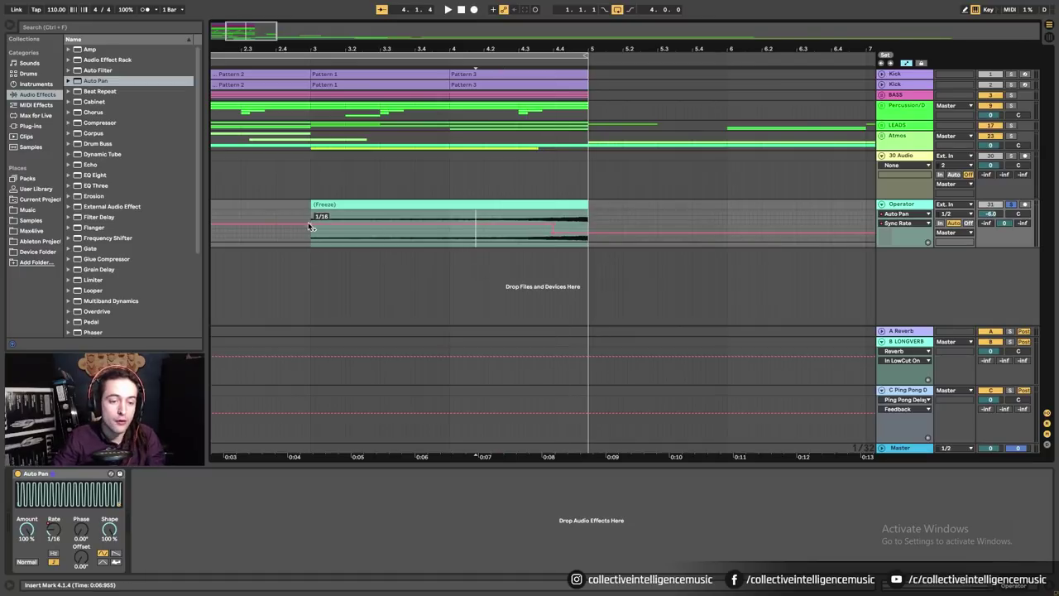
{"action": "left_click", "coordinate": [390, 205]}
{"action": "key", "text": "space"}
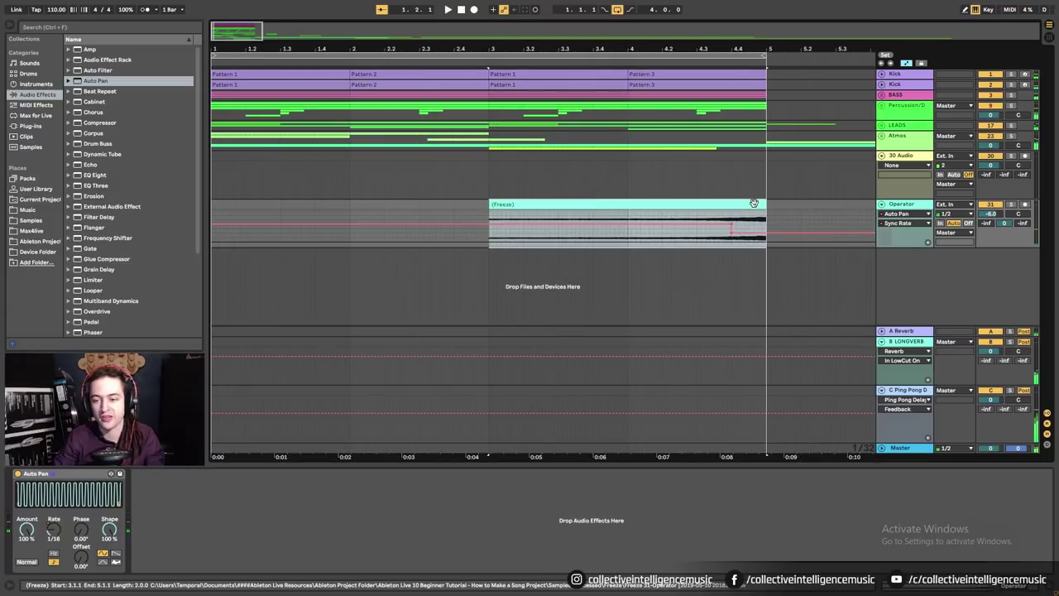
Duplicate the Operator track and flatten the copy's Auto Pan Rate automation to a constant 1/16.
{"action": "left_click", "coordinate": [695, 204]}
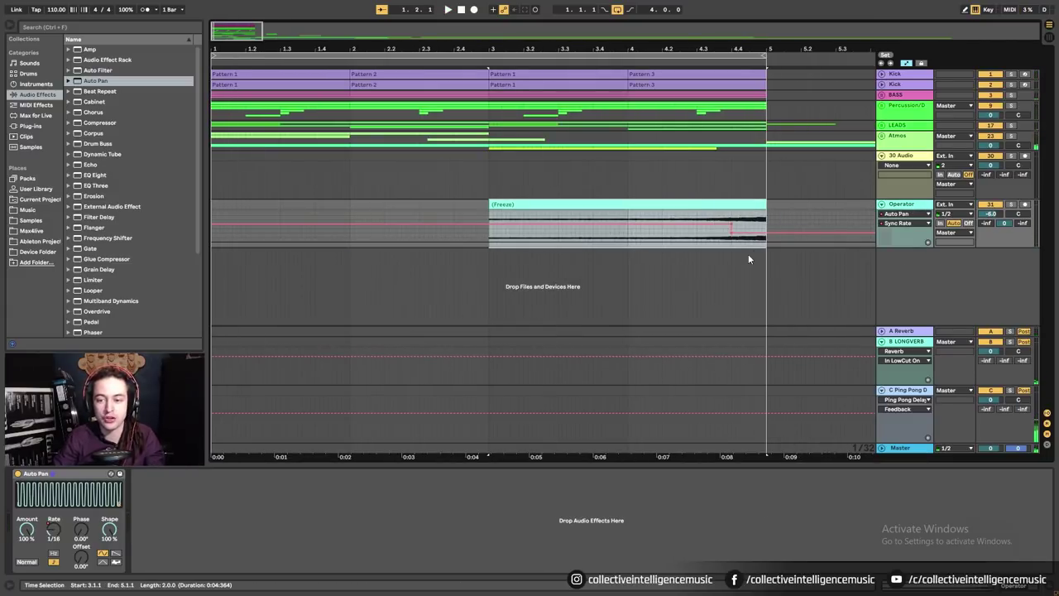
{"action": "key", "text": "ctrl+d"}
{"action": "key", "text": "ctrl+z"}
{"action": "left_click_drag", "start_coordinate": [528, 55], "coordinate": [539, 50]}
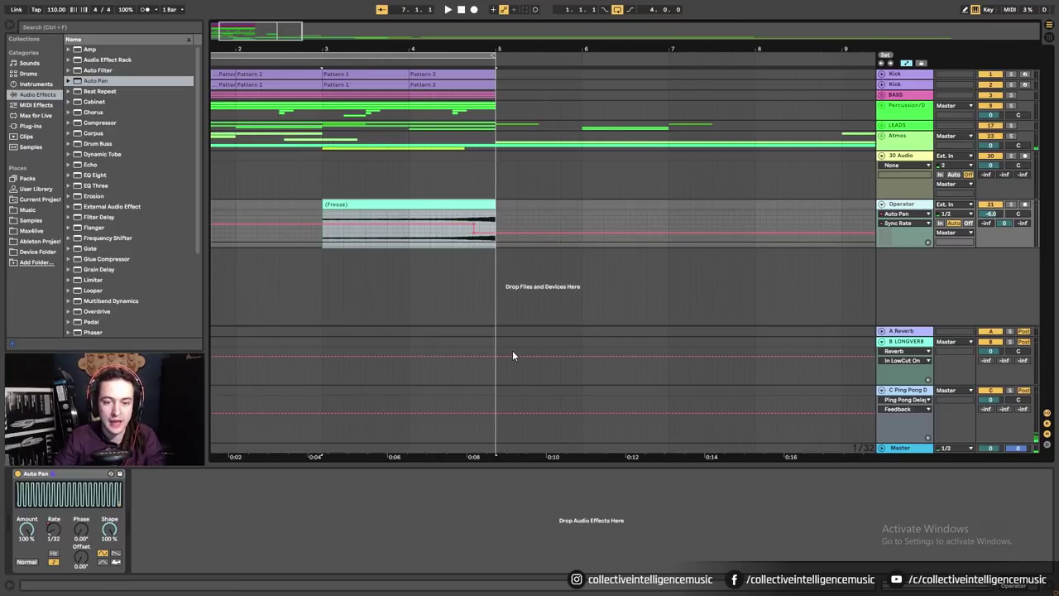
{"action": "key", "text": "ctrl+d"}
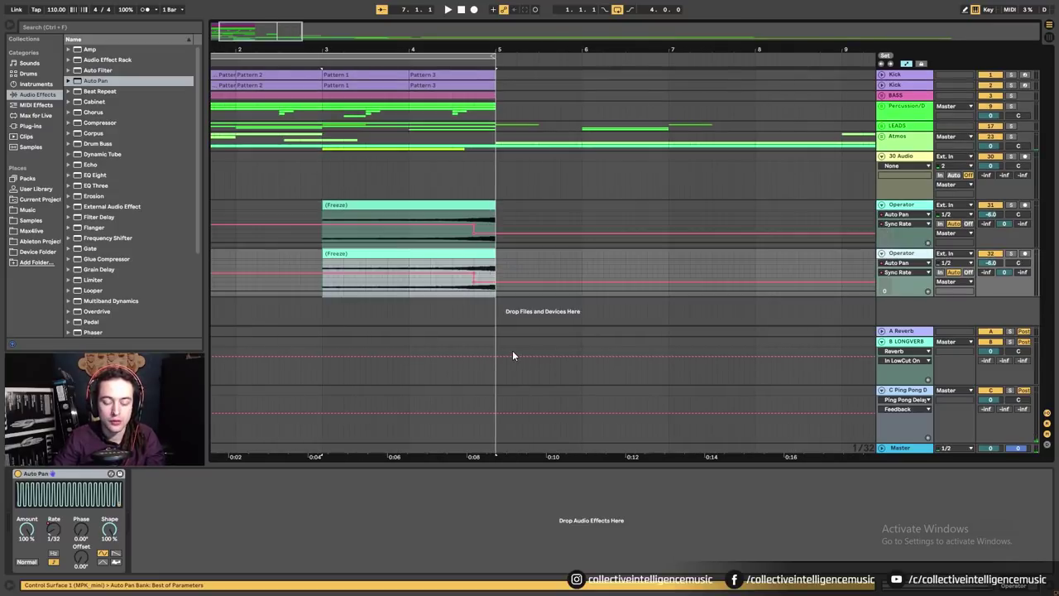
{"action": "mouse_move", "coordinate": [474, 282]}
{"action": "left_mouse_down"}
{"action": "mouse_move", "coordinate": [562, 278]}
{"action": "mouse_move", "coordinate": [473, 278]}
{"action": "left_mouse_up"}
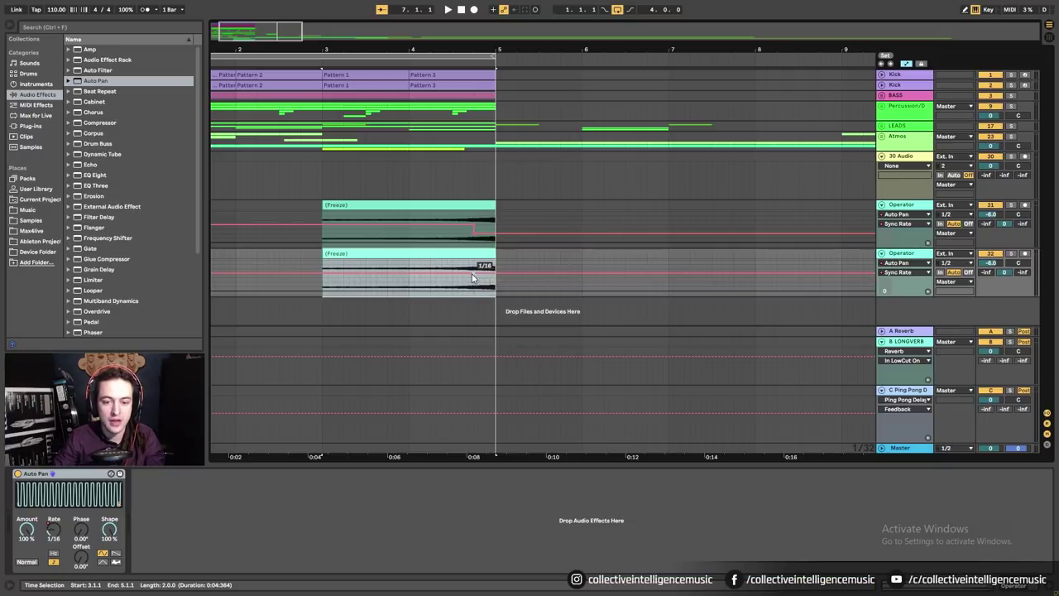
Freeze and flatten the first Operator track to print its Auto Pan gating into the audio.
{"action": "left_click", "coordinate": [910, 206]}
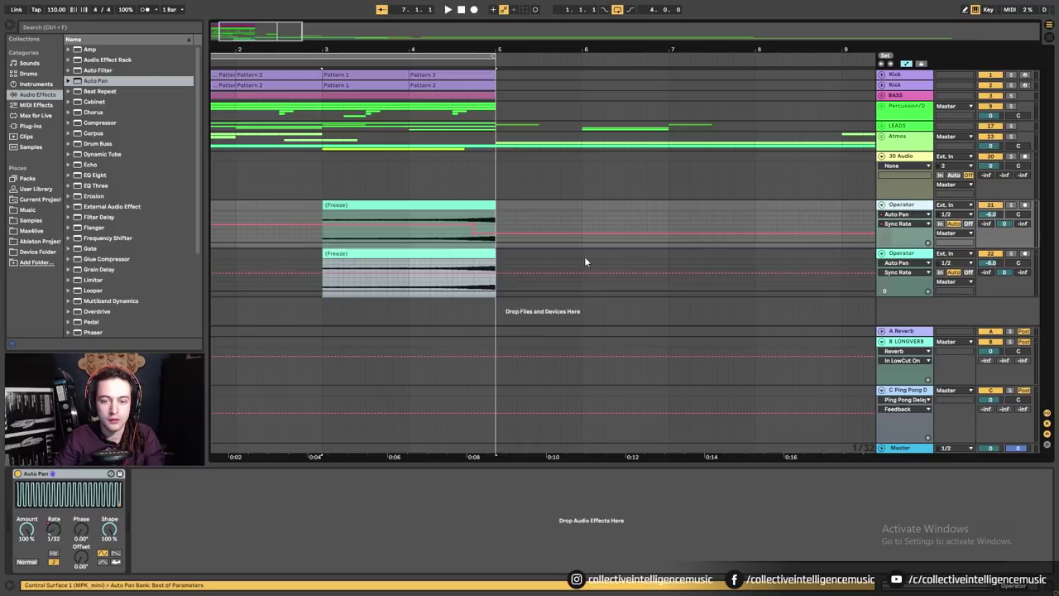
{"action": "right_click", "coordinate": [911, 211]}
{"action": "left_click", "coordinate": [932, 284]}
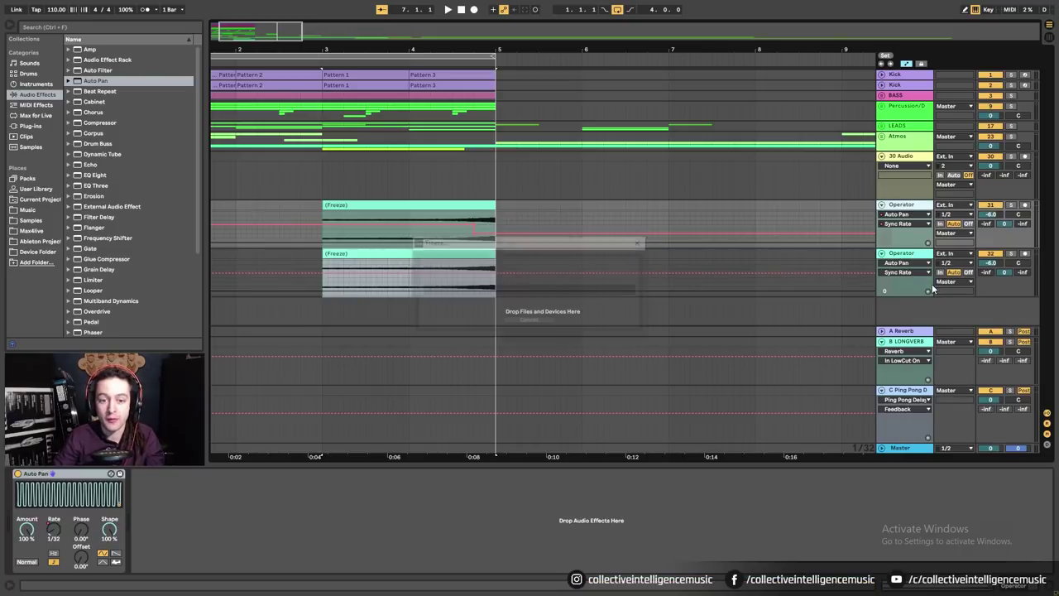
{"action": "right_click", "coordinate": [913, 206]}
{"action": "left_click", "coordinate": [512, 321]}
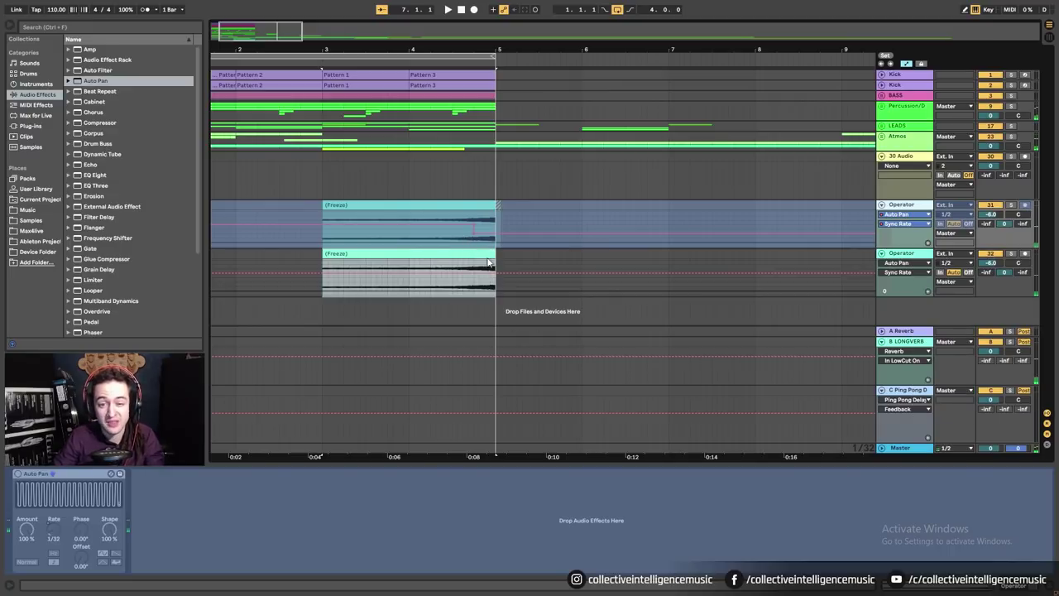
Examine the gated waveform of the flattened Operator clip up close between bars 3 and 5.
{"action": "scroll", "coordinate": [475, 187], "scroll_direction": "up", "scroll_amount": 5}
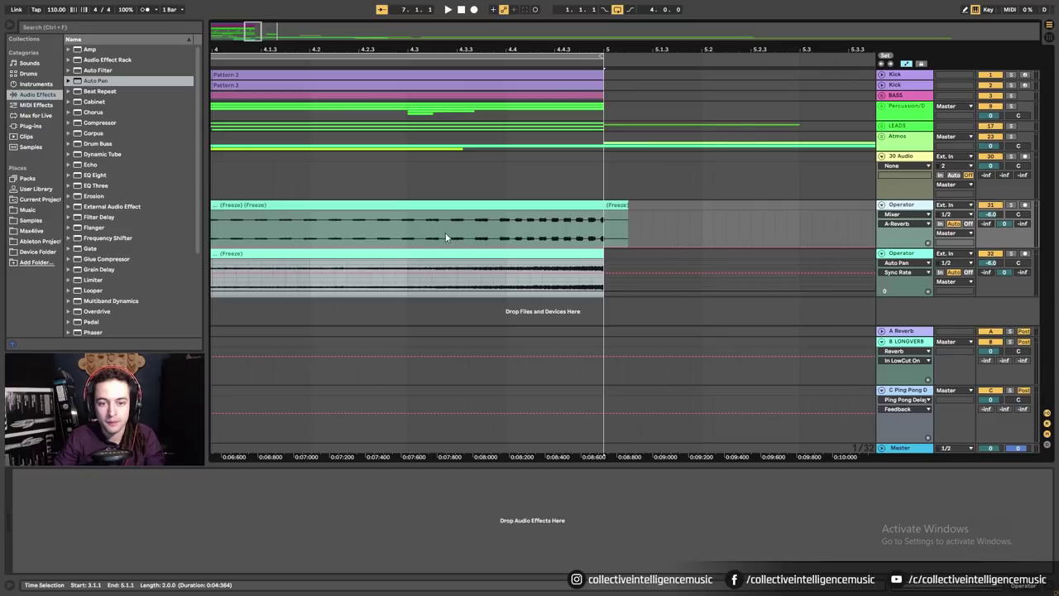
{"action": "left_click_drag", "start_coordinate": [476, 50], "coordinate": [1022, 53]}
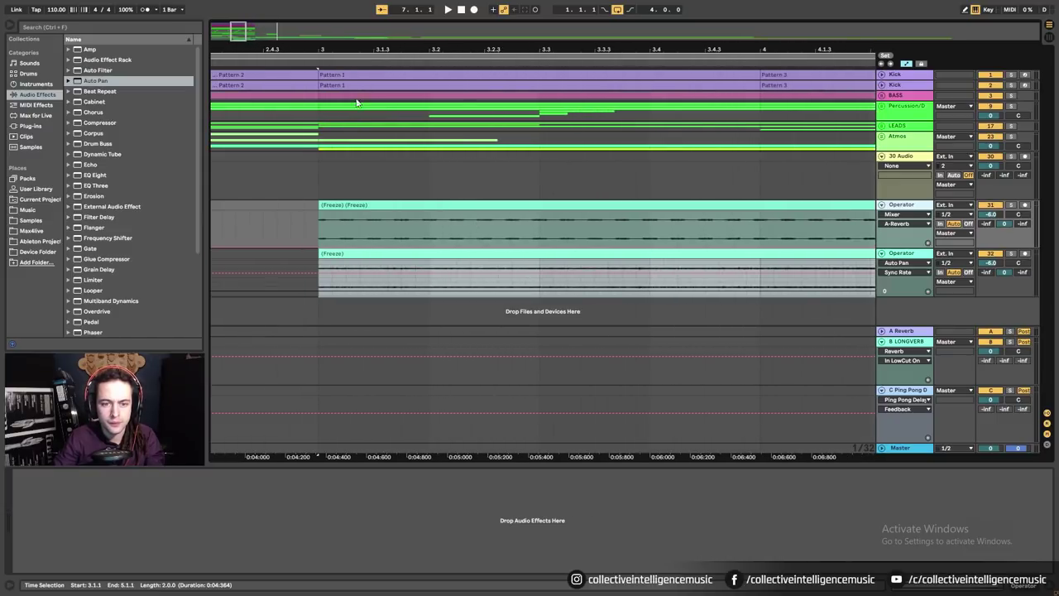
{"action": "left_click_drag", "start_coordinate": [336, 50], "coordinate": [347, 76]}
{"action": "left_click", "coordinate": [551, 228]}
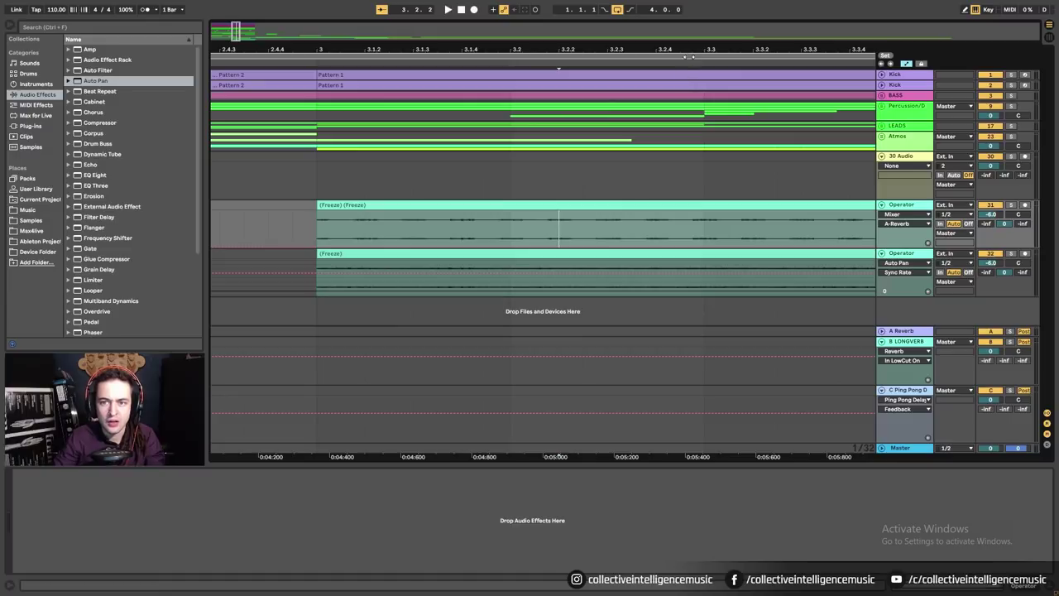
{"action": "left_click_drag", "start_coordinate": [689, 53], "coordinate": [544, 32]}
{"action": "left_click_drag", "start_coordinate": [549, 236], "coordinate": [655, 237]}
{"action": "left_click", "coordinate": [655, 236]}
{"action": "left_click_drag", "start_coordinate": [693, 53], "coordinate": [446, 31]}
{"action": "left_click_drag", "start_coordinate": [680, 237], "coordinate": [743, 239]}
{"action": "left_click", "coordinate": [701, 266]}
{"action": "left_click", "coordinate": [708, 253]}
Freeze and flatten the duplicated Operator track.
{"action": "left_click", "coordinate": [908, 257]}
{"action": "right_click", "coordinate": [908, 260]}
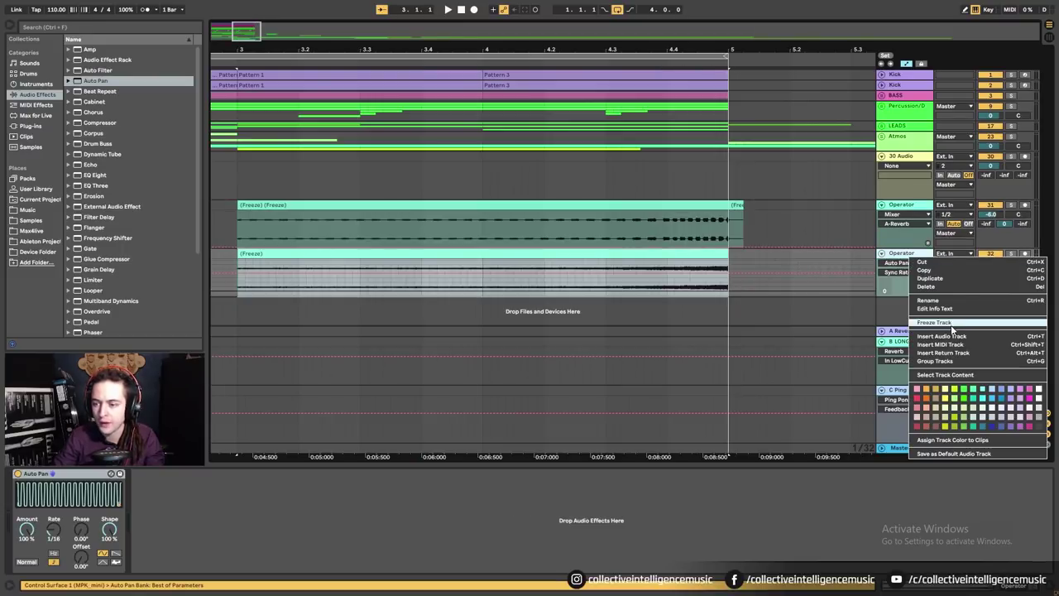
{"action": "left_click", "coordinate": [945, 315]}
{"action": "right_click", "coordinate": [917, 253]}
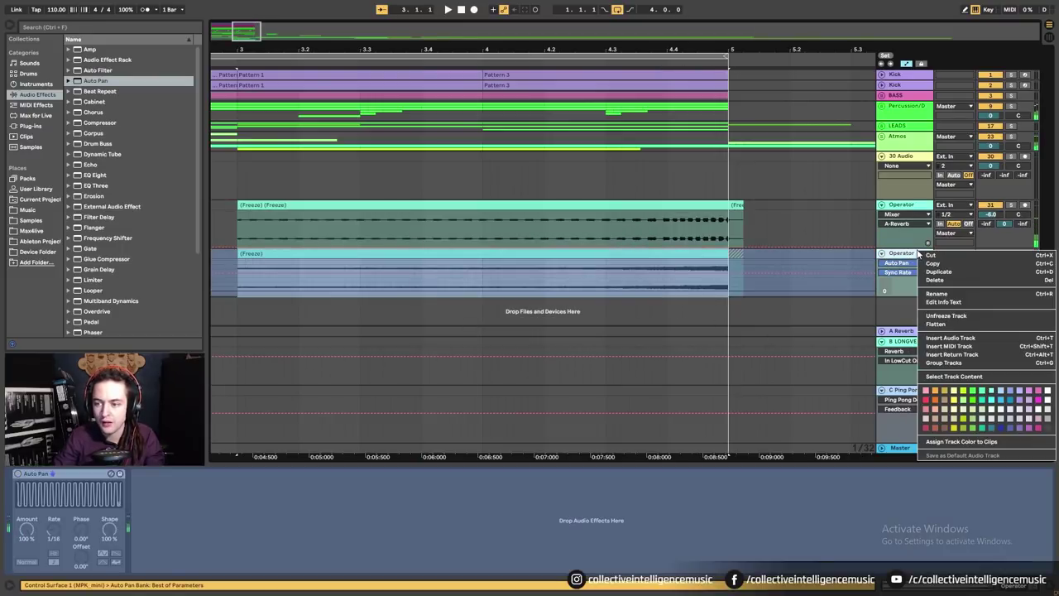
{"action": "left_click", "coordinate": [936, 324]}
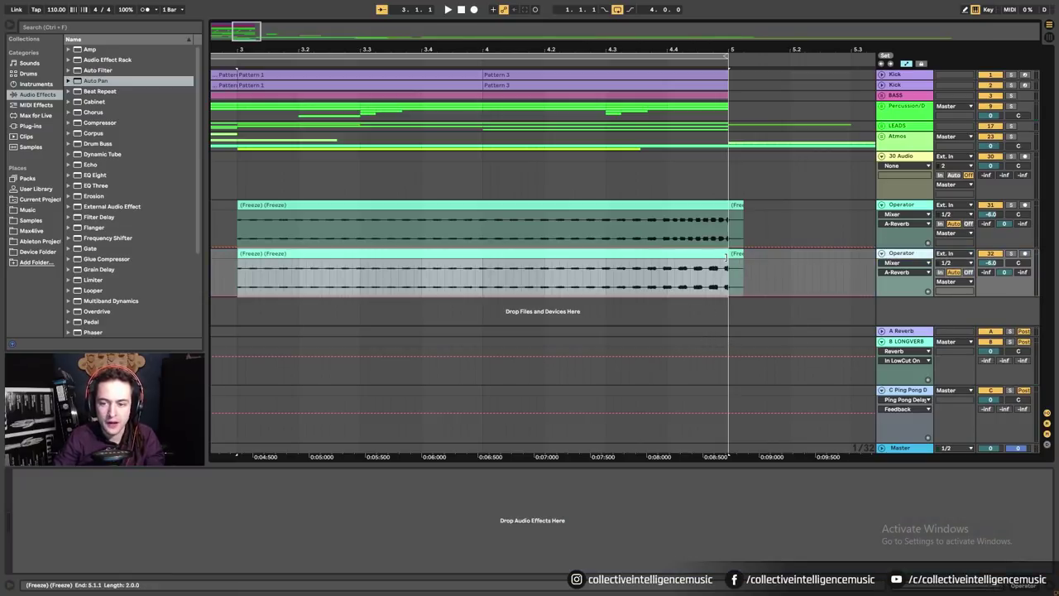
Trim the end of the second Operator clip to 4.4.4 and delete its leftover tail after bar 5.
{"action": "left_click_drag", "start_coordinate": [726, 258], "coordinate": [718, 257]}
{"action": "left_click", "coordinate": [736, 254]}
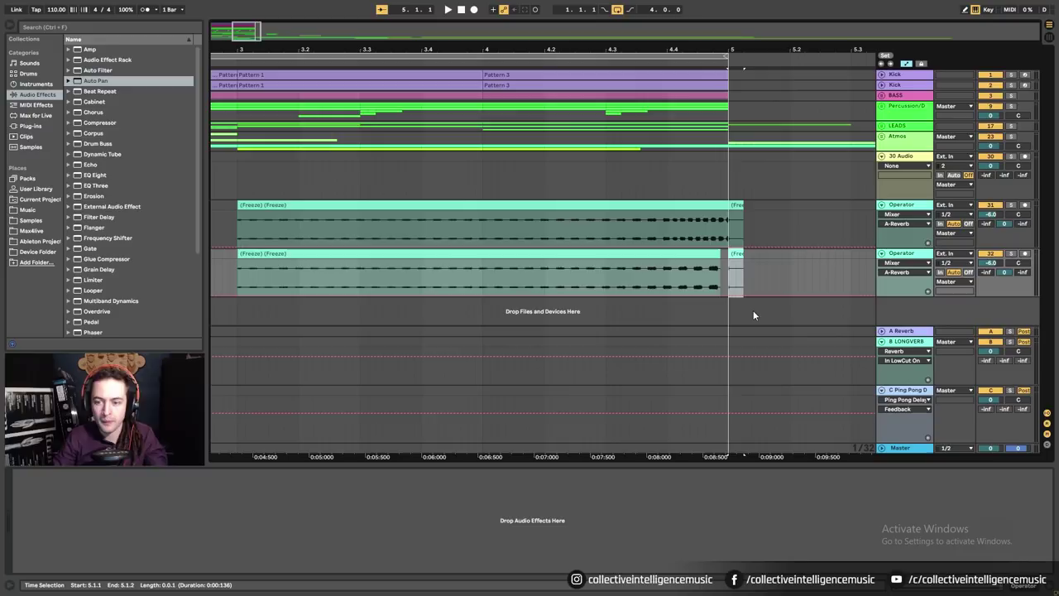
{"action": "left_click", "coordinate": [703, 252]}
Solo the second Operator track and play the end of its riser from 4.3.3.
{"action": "left_click", "coordinate": [643, 282]}
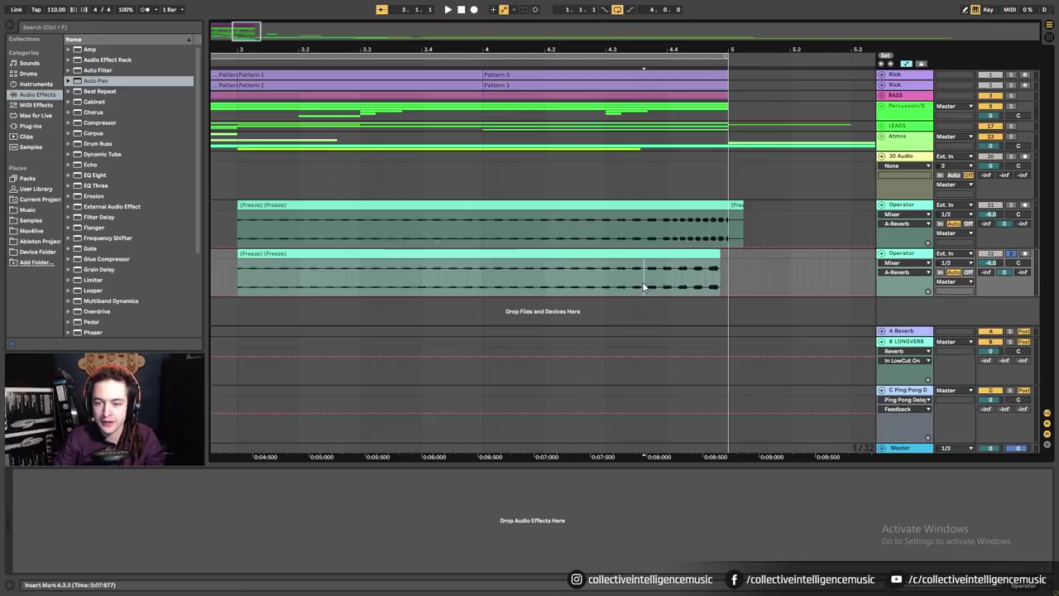
{"action": "key", "text": "space"}
{"action": "key", "text": "space"}
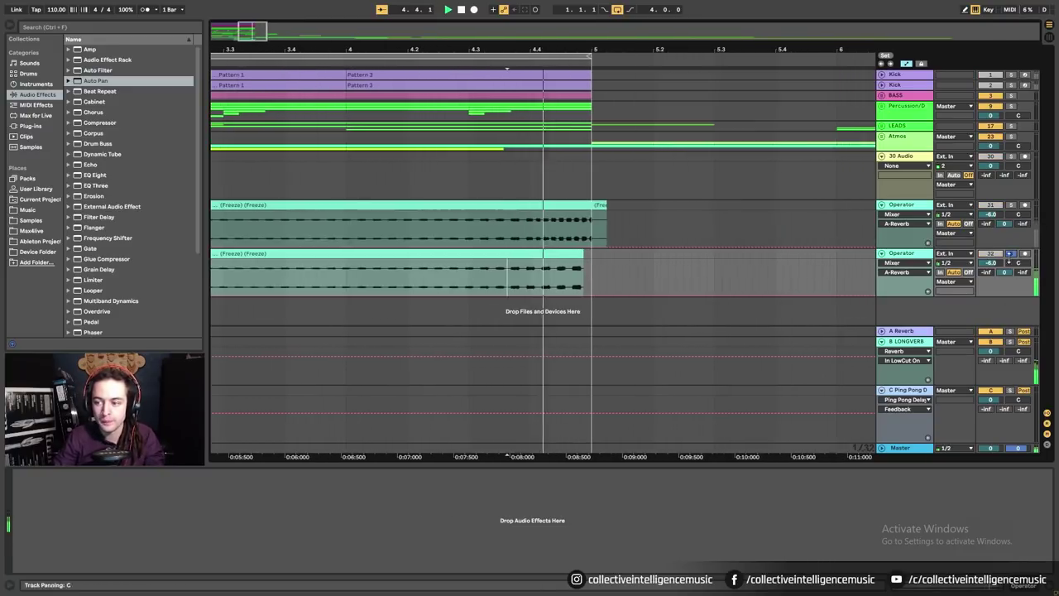
{"action": "key", "text": "space"}
Unsolo the second Operator track, deactivate the first, and play the second riser from bar 3 with the full mix.
{"action": "left_click", "coordinate": [1010, 253]}
{"action": "left_click", "coordinate": [990, 206]}
{"action": "key", "text": "space"}
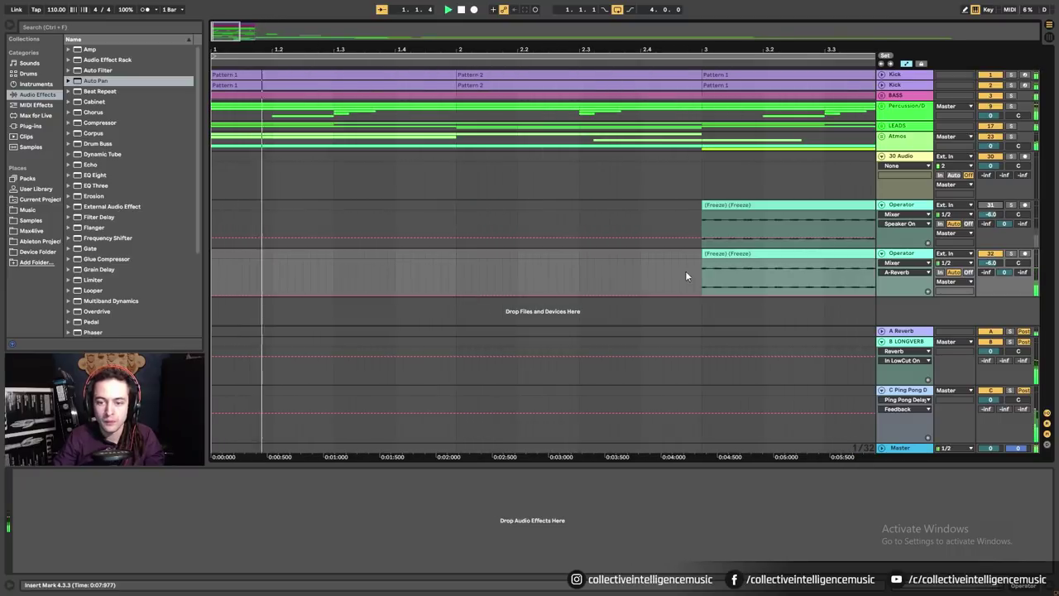
{"action": "left_click", "coordinate": [709, 255]}
{"action": "key", "text": "space"}
{"action": "key", "text": "space"}
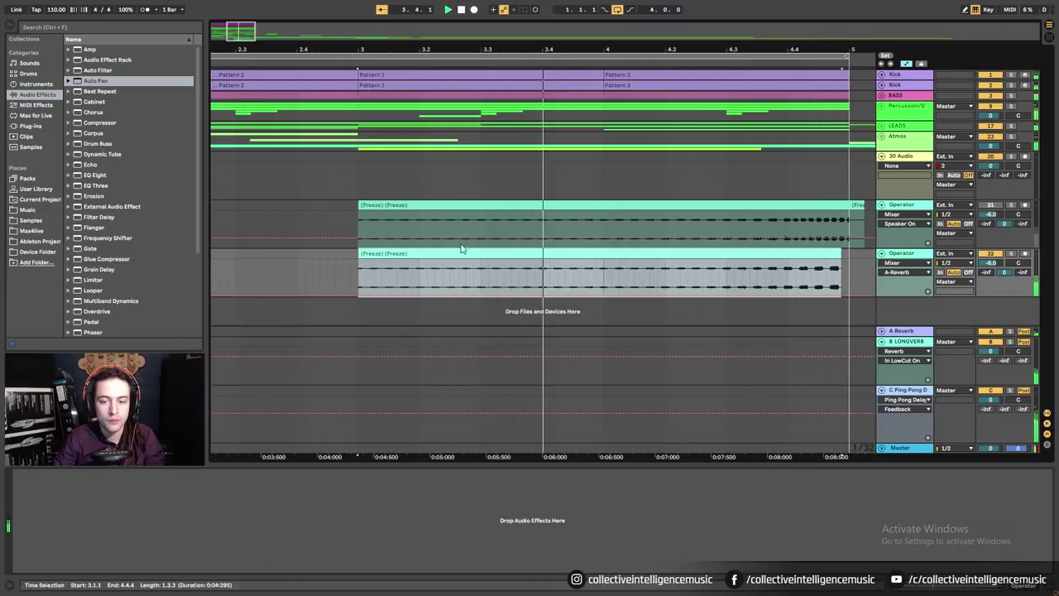
{"action": "left_click_drag", "start_coordinate": [572, 48], "coordinate": [555, 47]}
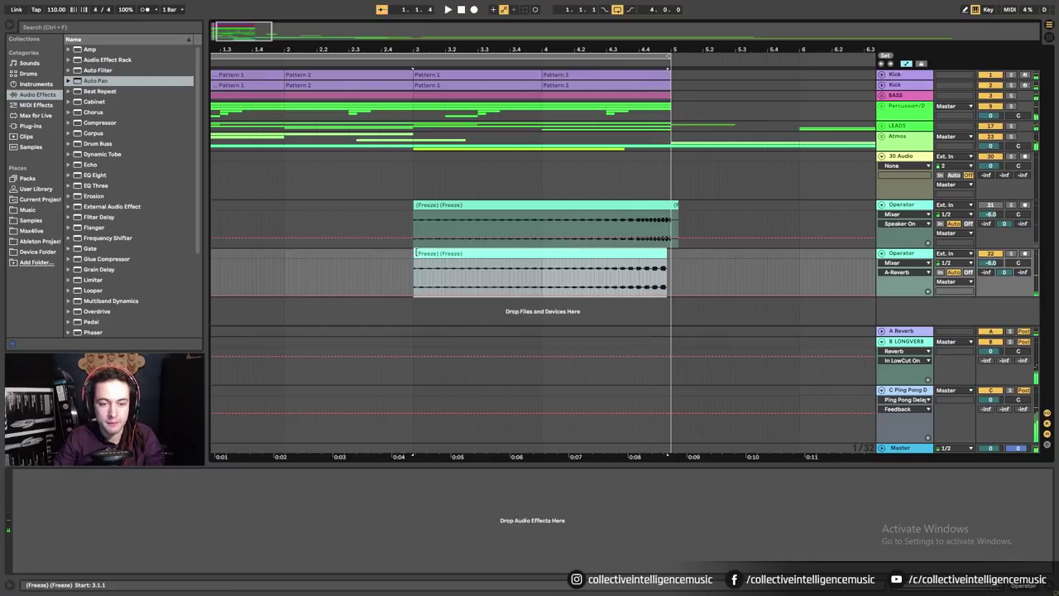
Add fade-ins from bar 3 to bar 4 on both Operator clips and remove the first clip's tail after bar 5.
{"action": "left_click_drag", "start_coordinate": [416, 252], "coordinate": [546, 274]}
{"action": "left_click", "coordinate": [907, 66]}
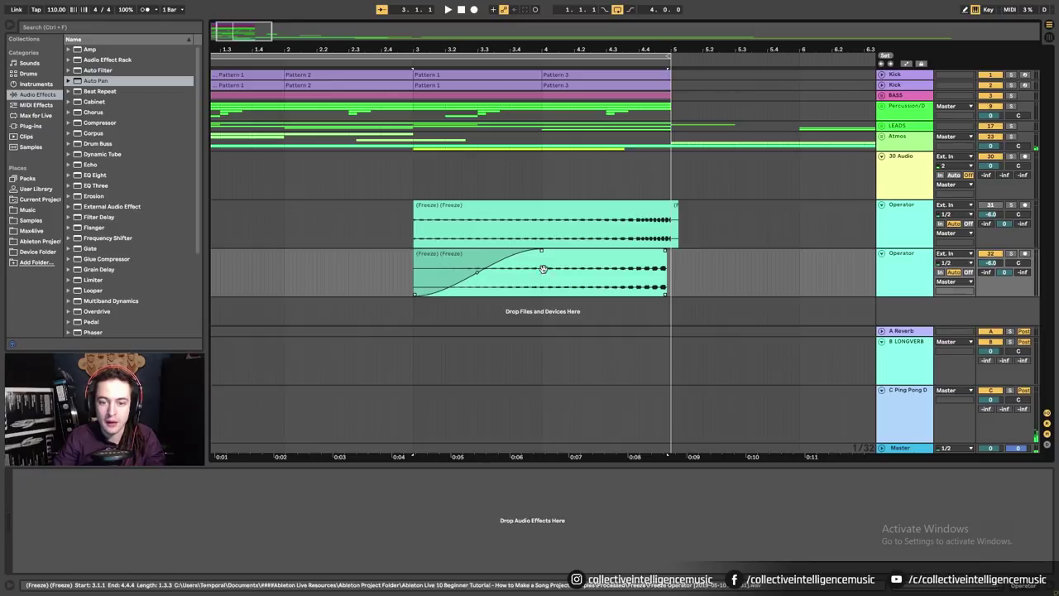
{"action": "left_click", "coordinate": [652, 288]}
{"action": "right_click", "coordinate": [907, 273]}
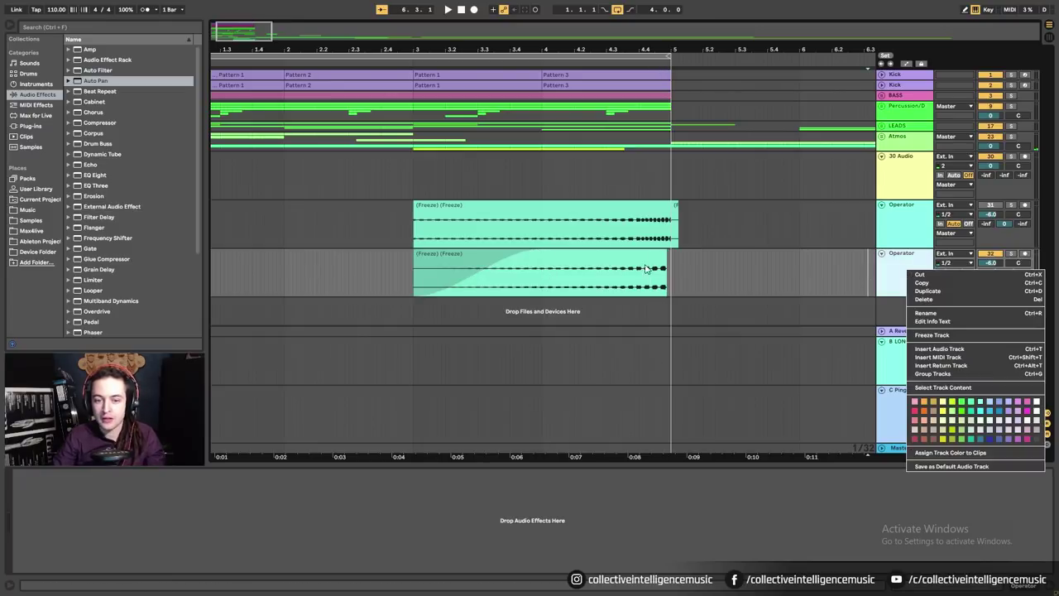
{"action": "left_click", "coordinate": [645, 269]}
{"action": "left_click_drag", "start_coordinate": [416, 206], "coordinate": [538, 217]}
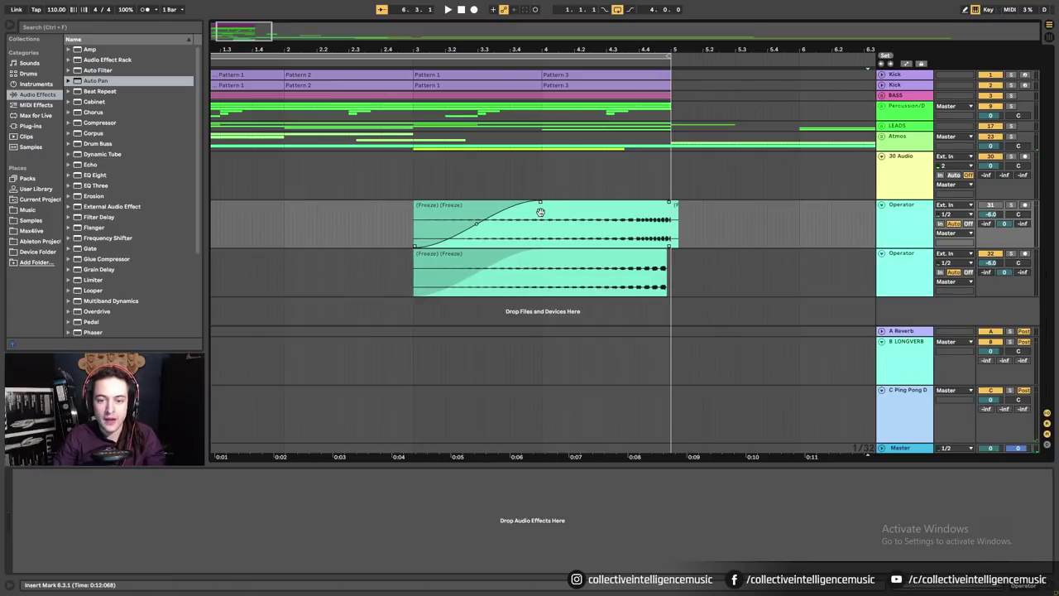
{"action": "left_click", "coordinate": [671, 266]}
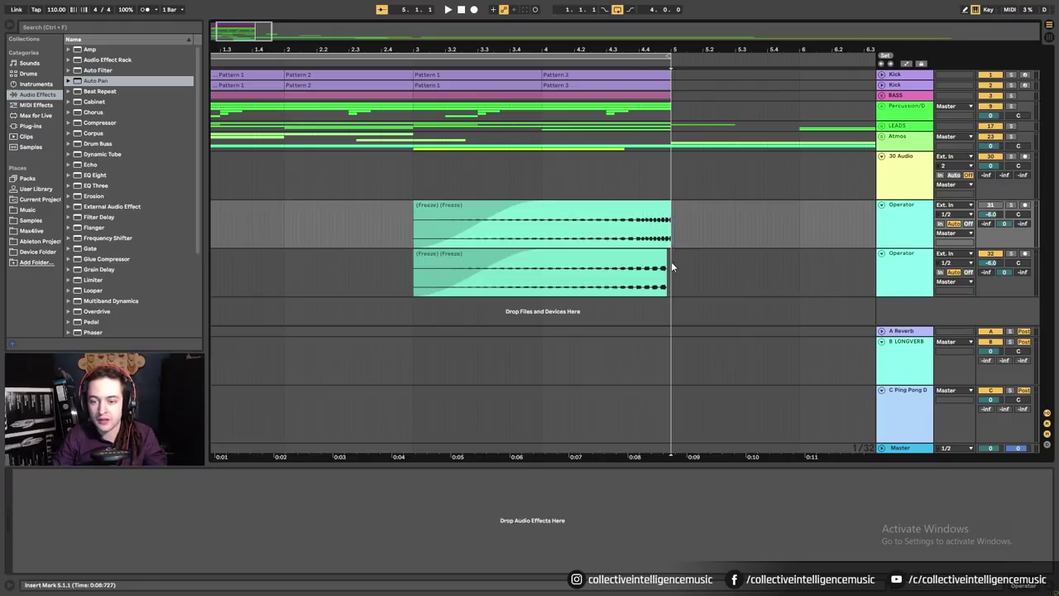
Consolidate both Operator clips over bars 3 to 5 and play the second riser with the full mix.
{"action": "left_click_drag", "start_coordinate": [671, 266], "coordinate": [406, 275]}
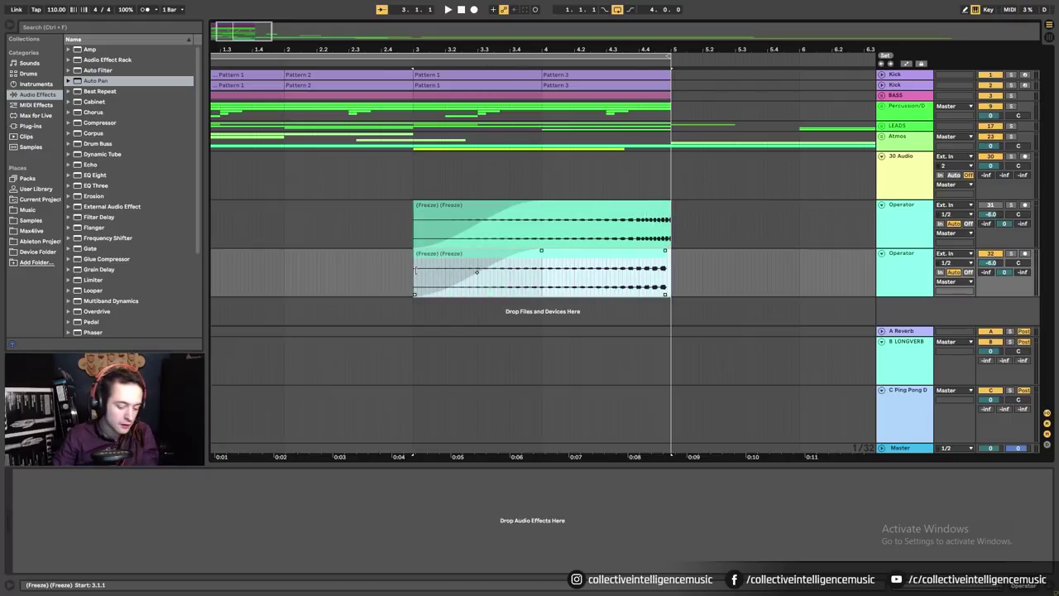
{"action": "key", "text": "ctrl+j"}
{"action": "key", "text": "ctrl+j"}
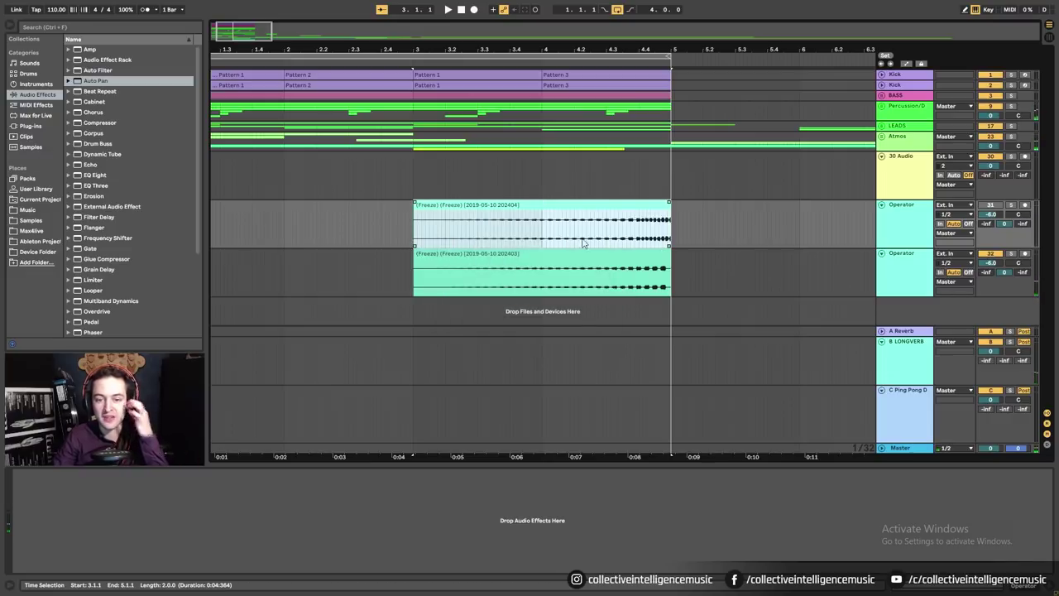
{"action": "left_click", "coordinate": [418, 285]}
{"action": "key", "text": "space"}
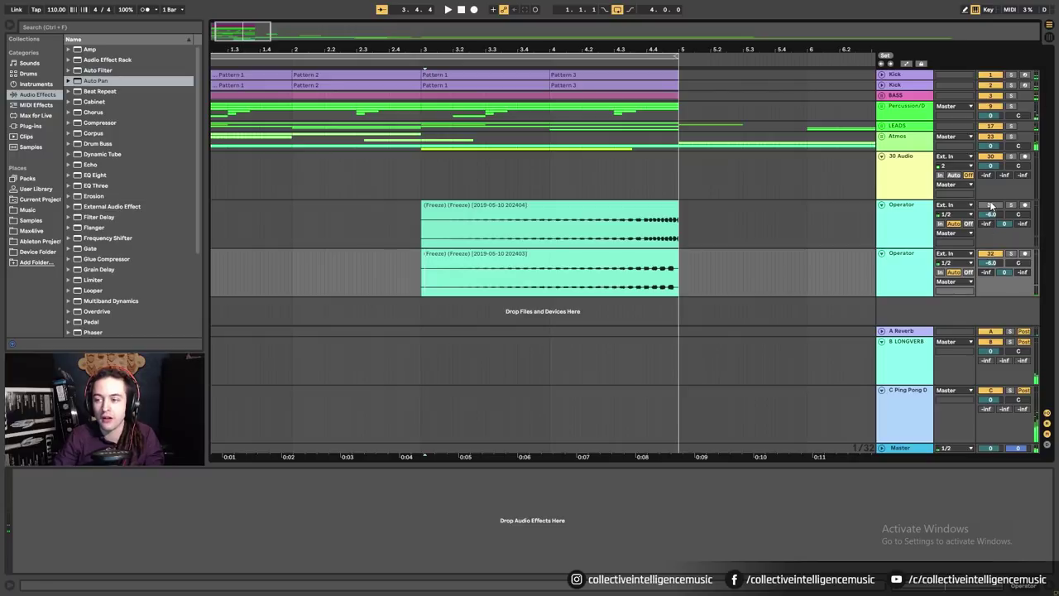
Solo the second Operator track and add Auto Pan to it with Amount 60%, Shape 100% and a tempo-synced 1/8 rate.
{"action": "left_click", "coordinate": [503, 257]}
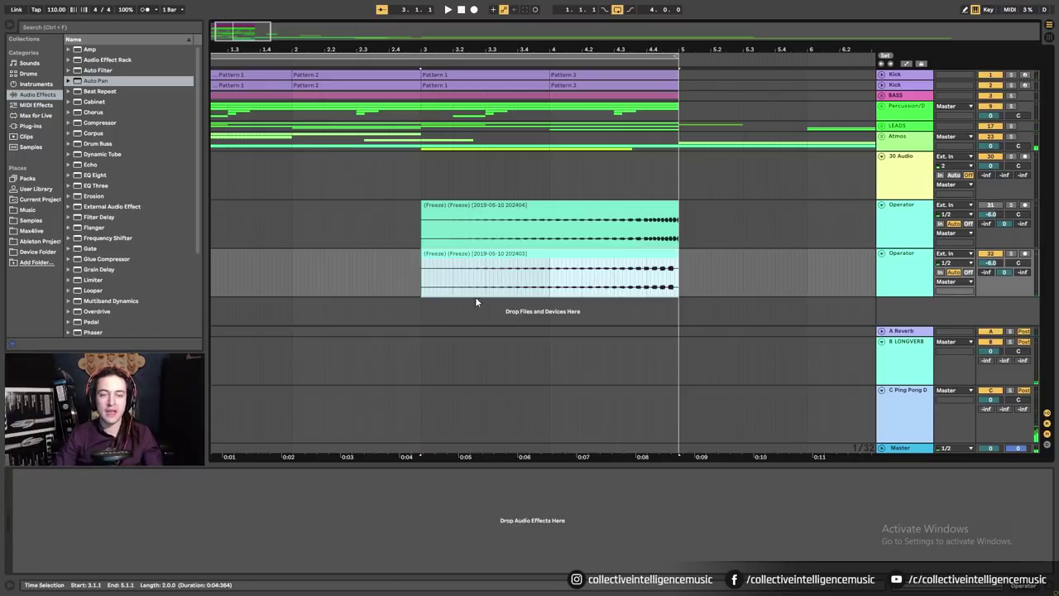
{"action": "left_click", "coordinate": [460, 267]}
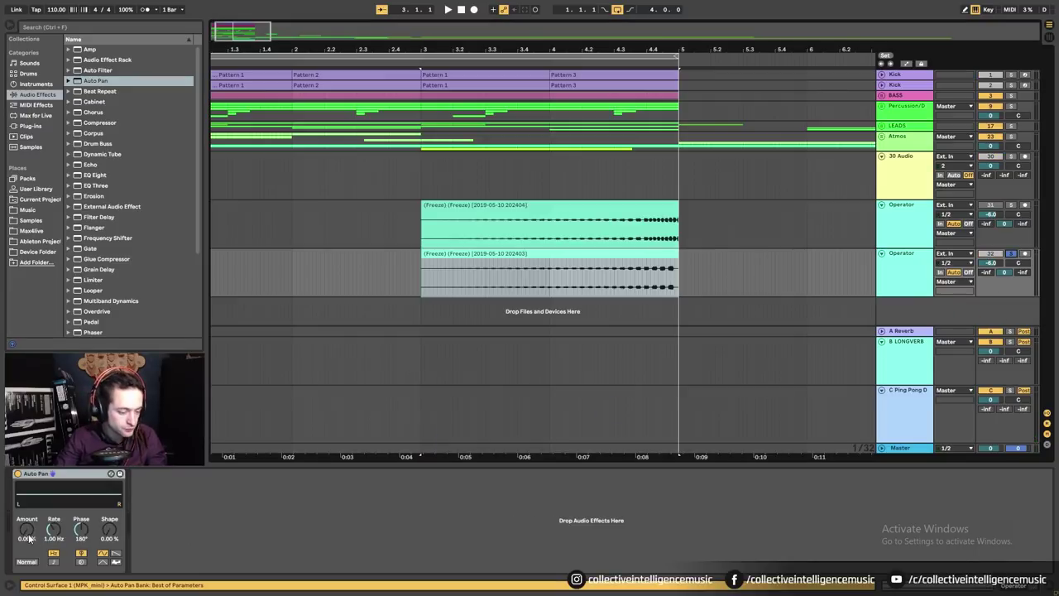
{"action": "left_click_drag", "start_coordinate": [109, 531], "coordinate": [109, 488]}
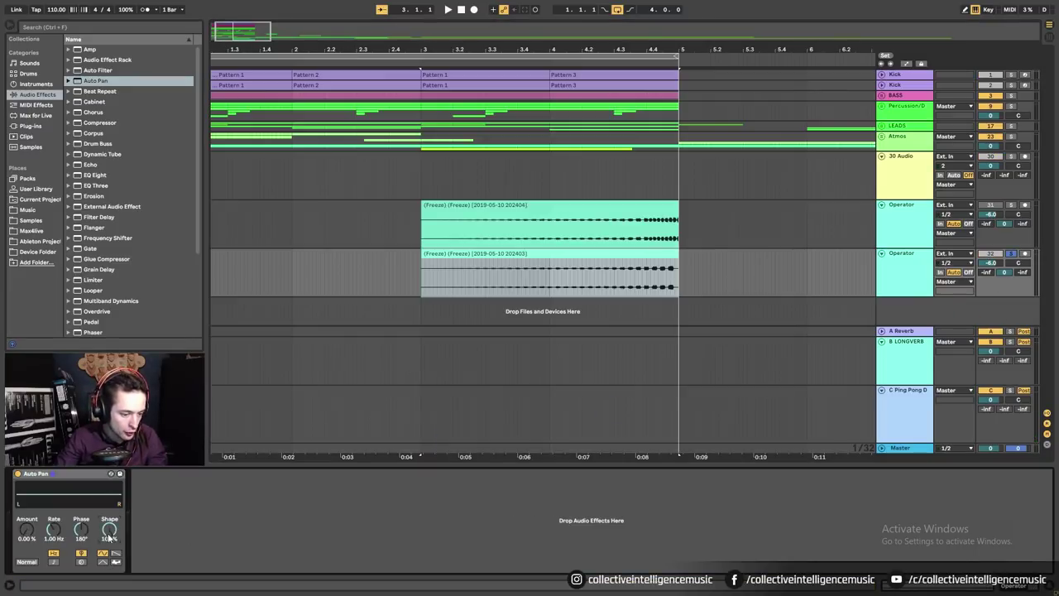
{"action": "left_click_drag", "start_coordinate": [27, 529], "coordinate": [26, 489]}
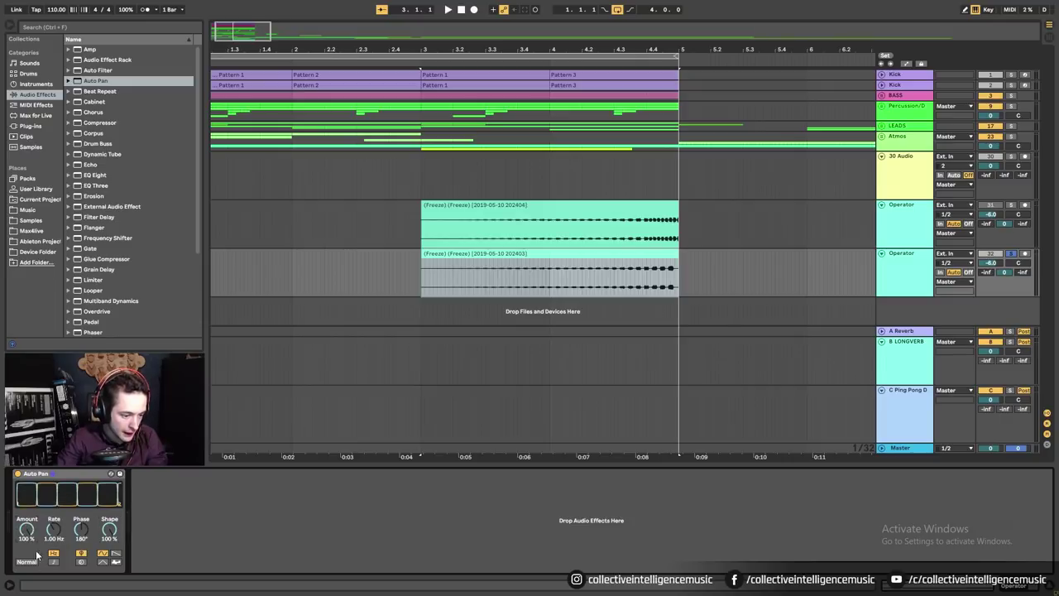
{"action": "left_click_drag", "start_coordinate": [26, 530], "coordinate": [27, 546]}
{"action": "left_click", "coordinate": [53, 562]}
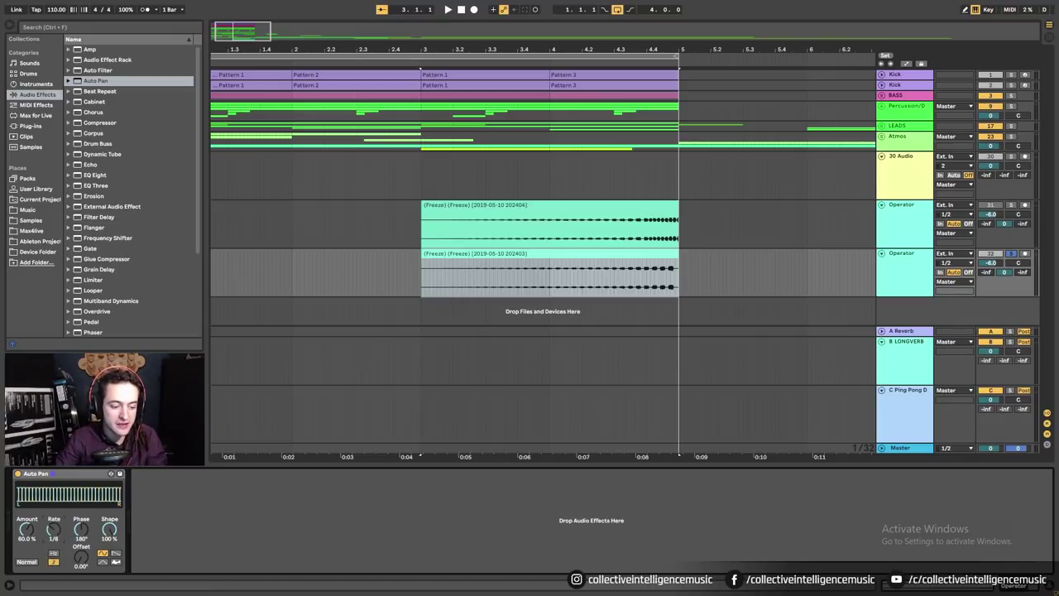
{"action": "left_click_drag", "start_coordinate": [53, 529], "coordinate": [53, 525]}
Play the second riser from bar 3 with its Auto Pan, both soloed and with the full mix.
{"action": "left_click", "coordinate": [492, 254]}
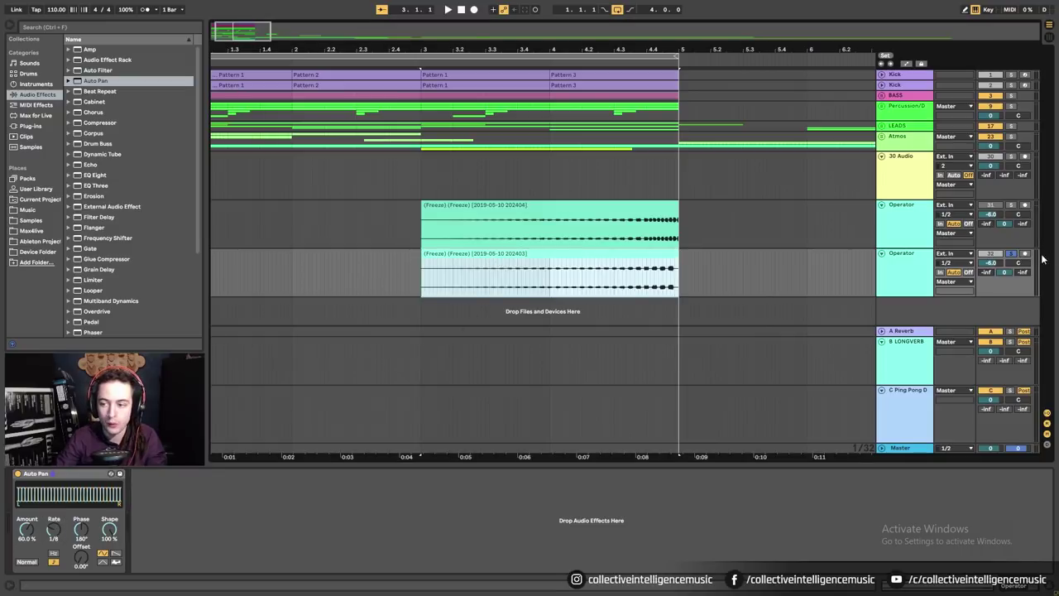
{"action": "key", "text": "space"}
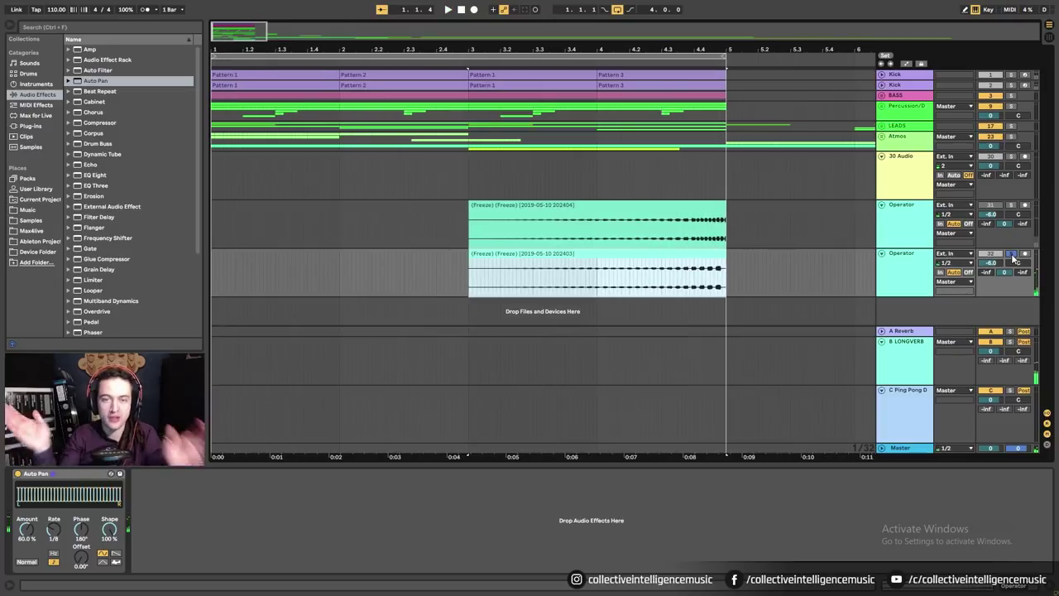
{"action": "key", "text": "space"}
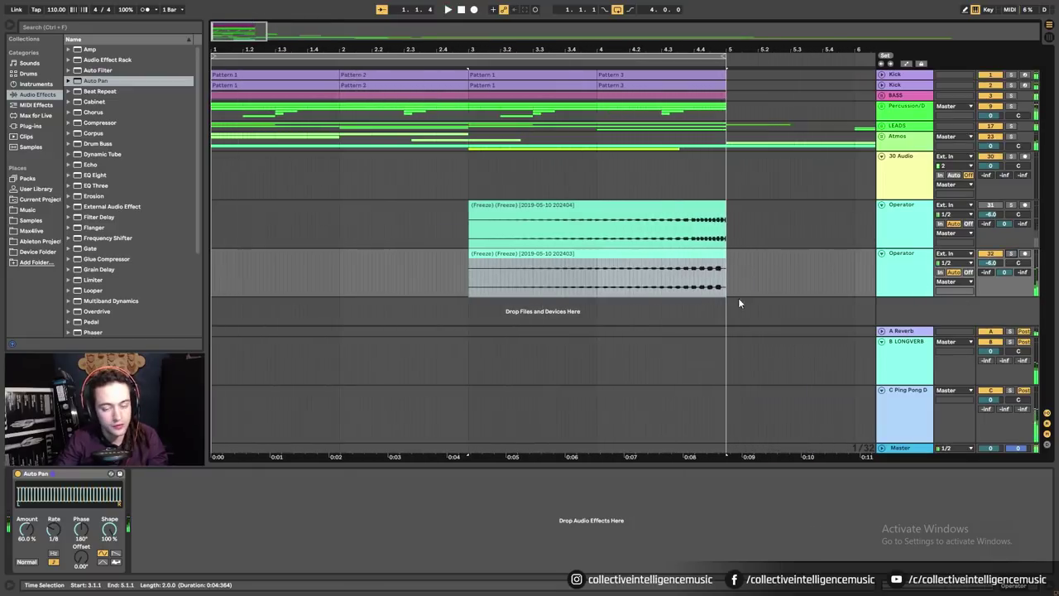
Copy the second Operator track's Auto Pan onto the first Operator track and reactivate the first track.
{"action": "left_click", "coordinate": [72, 474]}
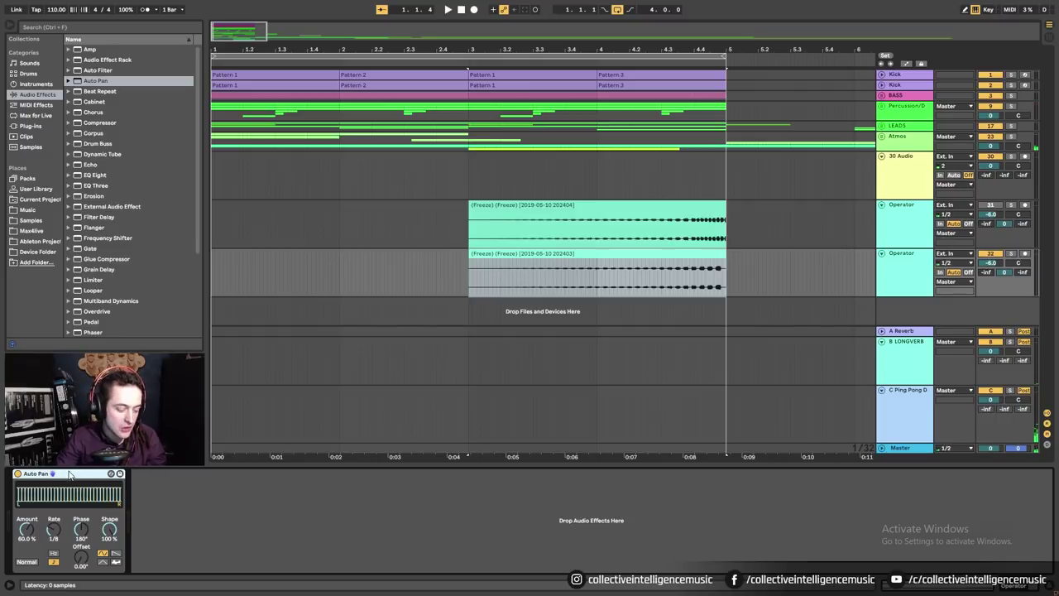
{"action": "left_click", "coordinate": [552, 219]}
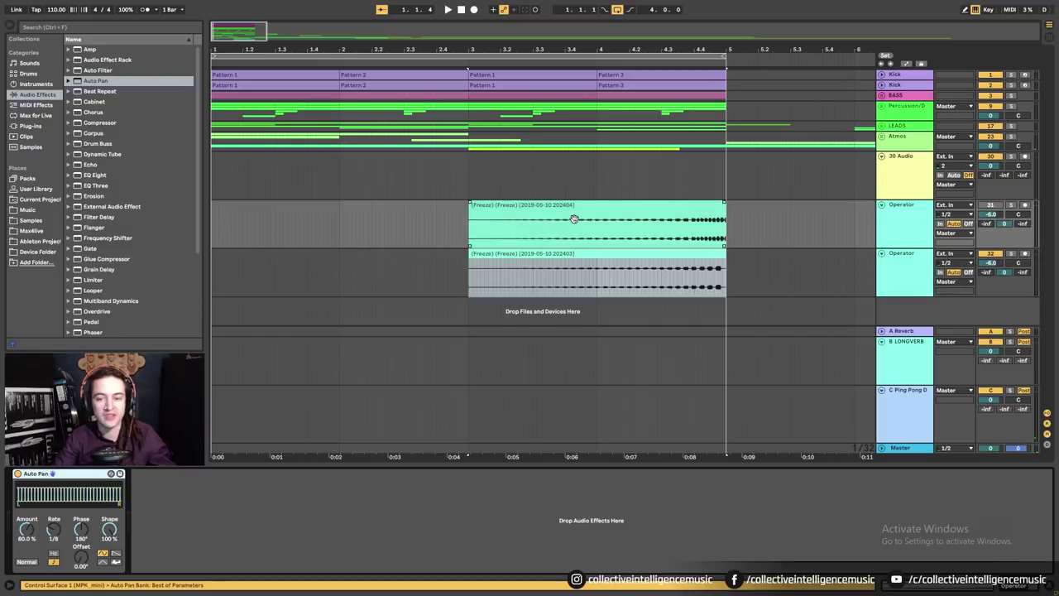
{"action": "left_click", "coordinate": [669, 233]}
{"action": "left_click", "coordinate": [994, 205]}
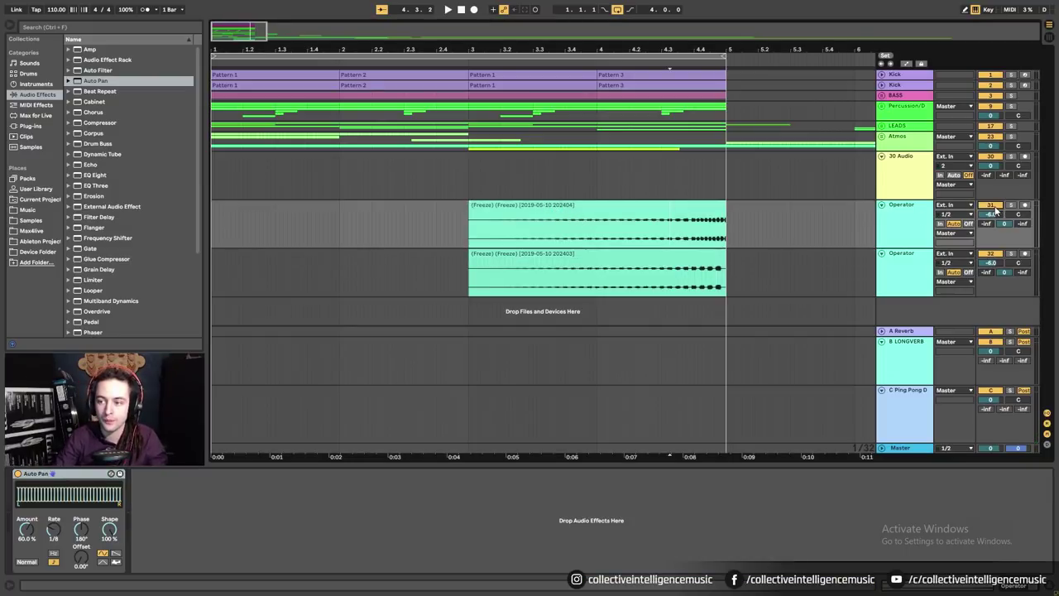
Solo the first Operator track, play its riser from 4.3.2 and from bar 3, and unsolo the track.
{"action": "key", "text": "space"}
{"action": "key", "text": "space"}
{"action": "left_click", "coordinate": [1011, 205]}
{"action": "key", "text": "space"}
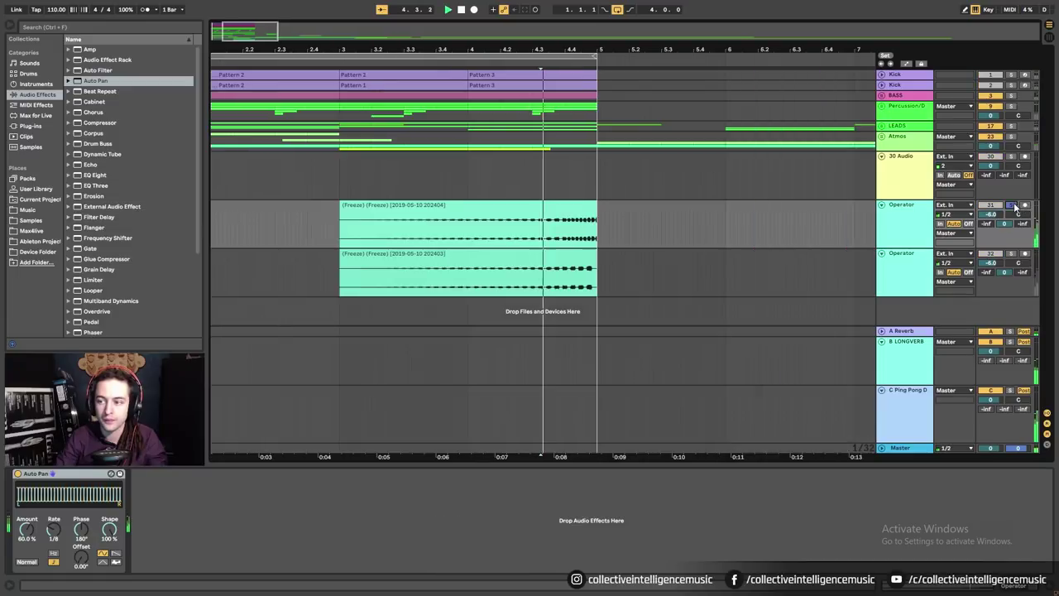
{"action": "key", "text": "space"}
{"action": "left_click", "coordinate": [653, 206]}
{"action": "key", "text": "space"}
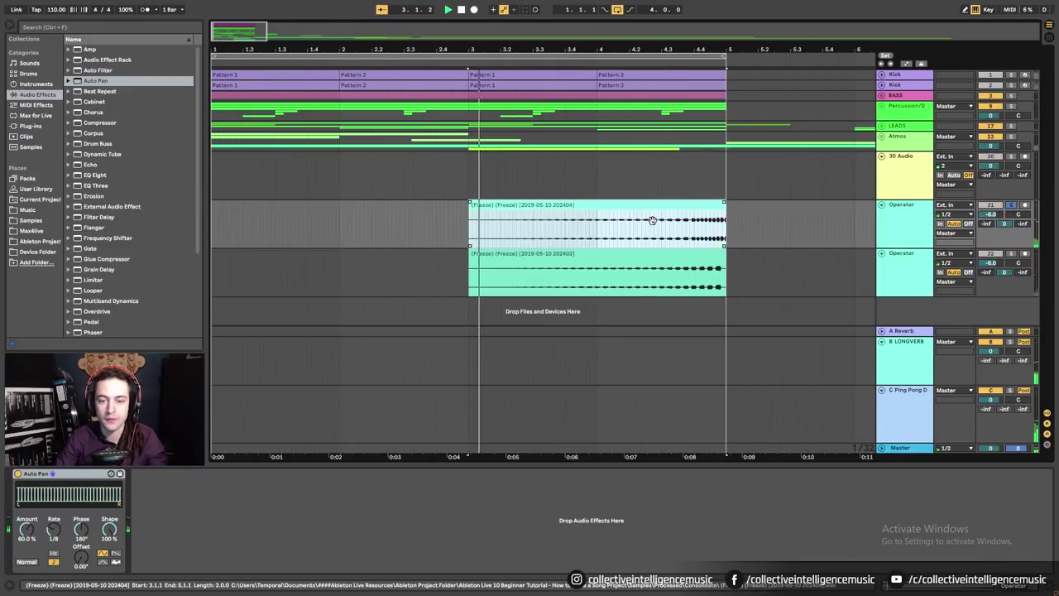
{"action": "key", "text": "space"}
{"action": "left_click", "coordinate": [1009, 206]}
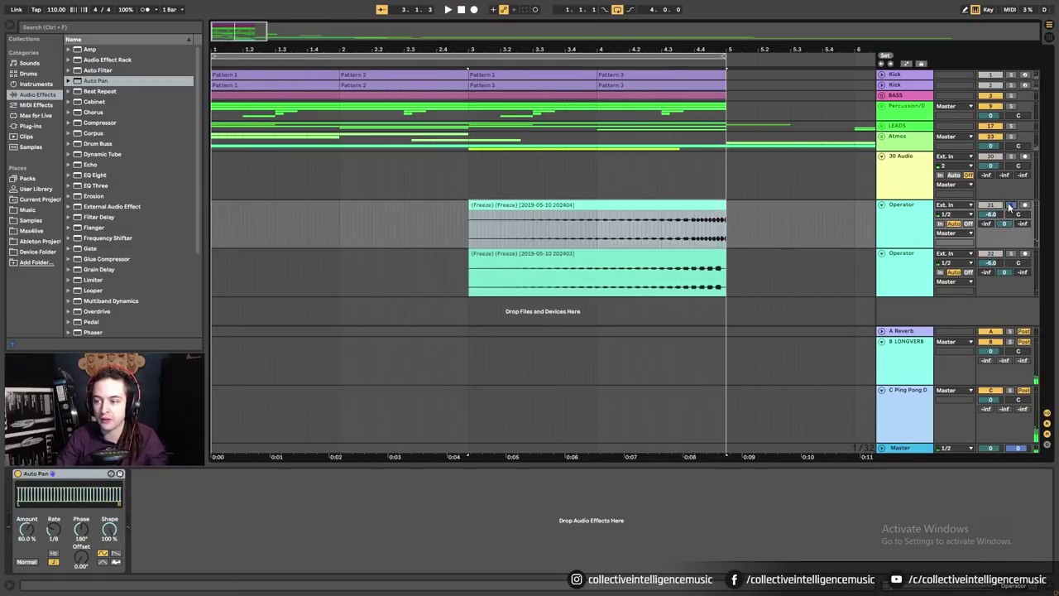
Move the first Operator track's riser clip so it starts at bar 5.
{"action": "left_click", "coordinate": [624, 212]}
{"action": "left_click_drag", "start_coordinate": [637, 53], "coordinate": [633, 25]}
{"action": "left_click_drag", "start_coordinate": [355, 216], "coordinate": [472, 217]}
Copy the second Operator riser clip to a new audio track at bar 1 and reverse the copy.
{"action": "left_click", "coordinate": [408, 267]}
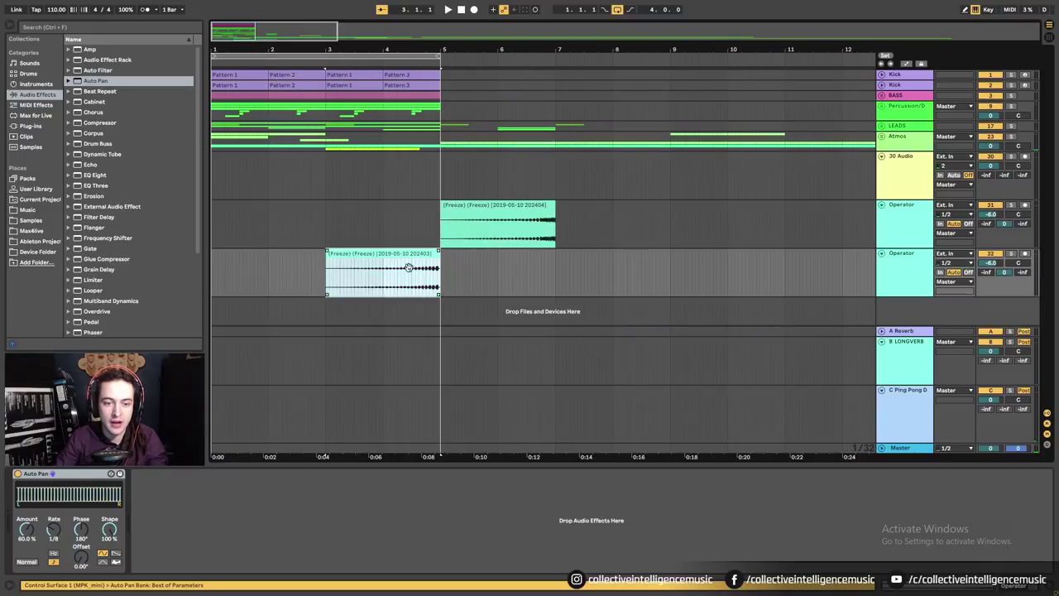
{"action": "right_click", "coordinate": [905, 267]}
{"action": "left_click", "coordinate": [918, 370]}
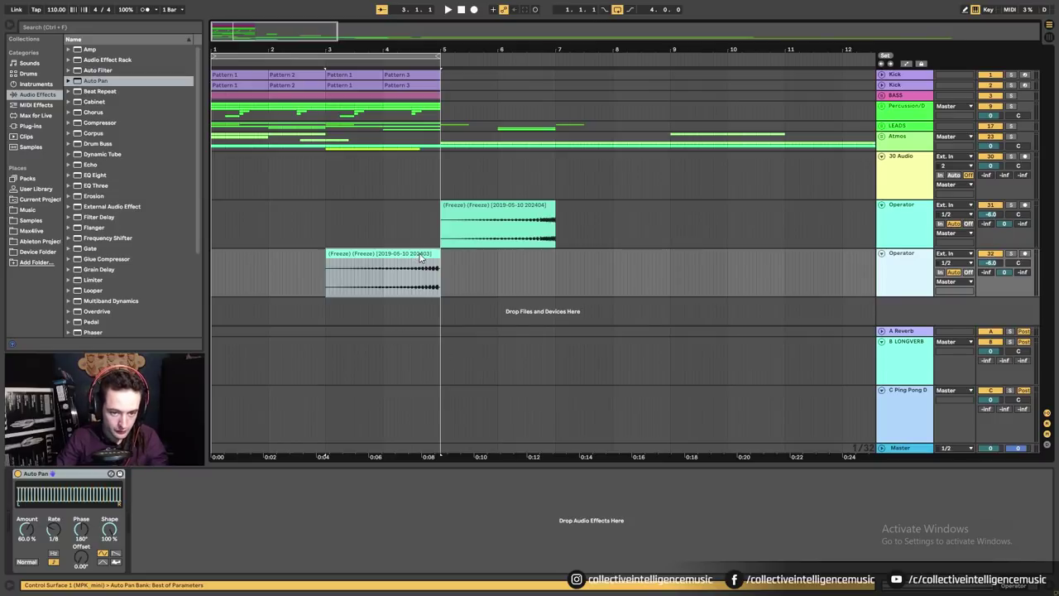
{"action": "left_click_drag", "start_coordinate": [420, 258], "coordinate": [254, 306]}
{"action": "left_click_drag", "start_coordinate": [217, 47], "coordinate": [233, 141]}
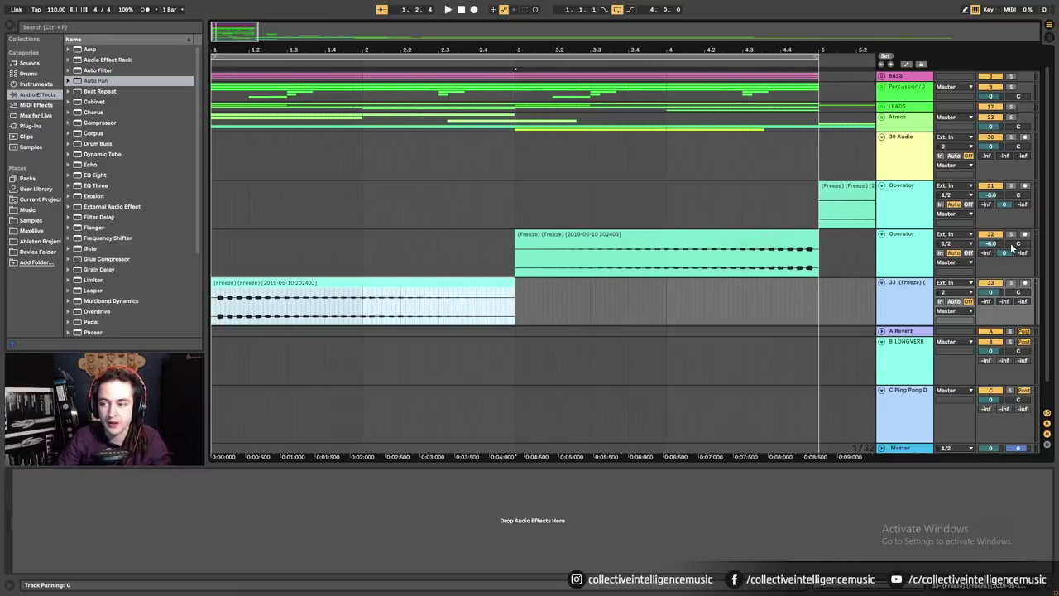
Set the reversed riser's track volume to -10 dB and play from bar 3 through the loop back to bar 1.
{"action": "left_click", "coordinate": [991, 292]}
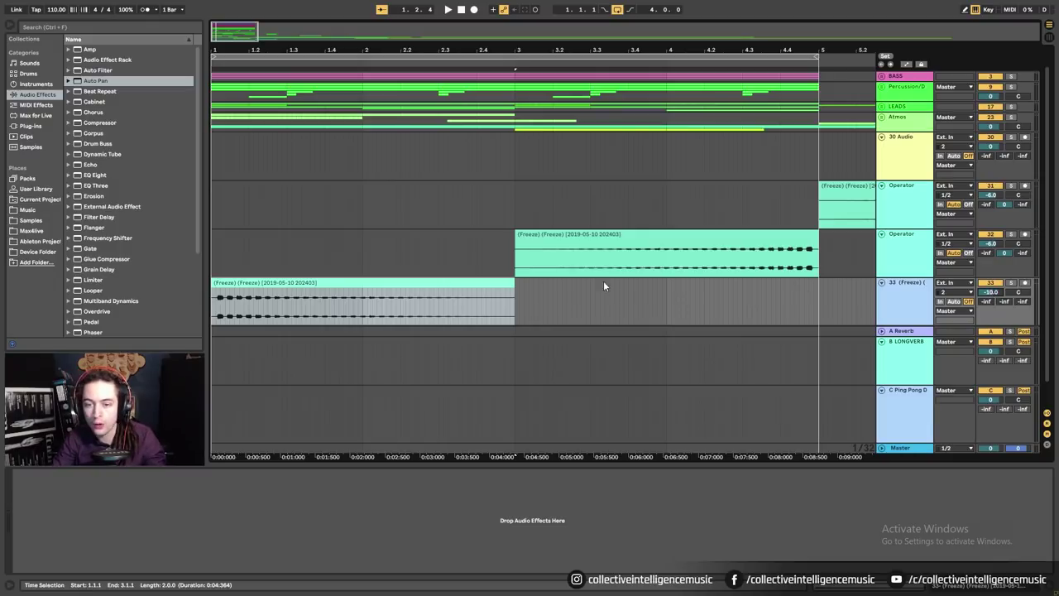
{"action": "left_click", "coordinate": [692, 239]}
{"action": "key", "text": "space"}
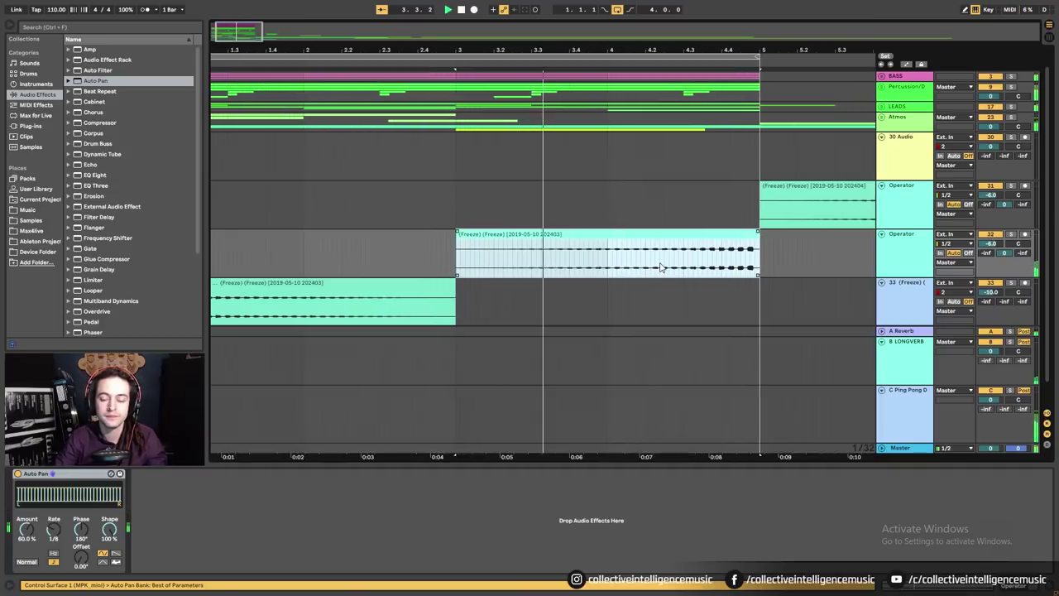
{"action": "left_click_drag", "start_coordinate": [570, 50], "coordinate": [568, 12]}
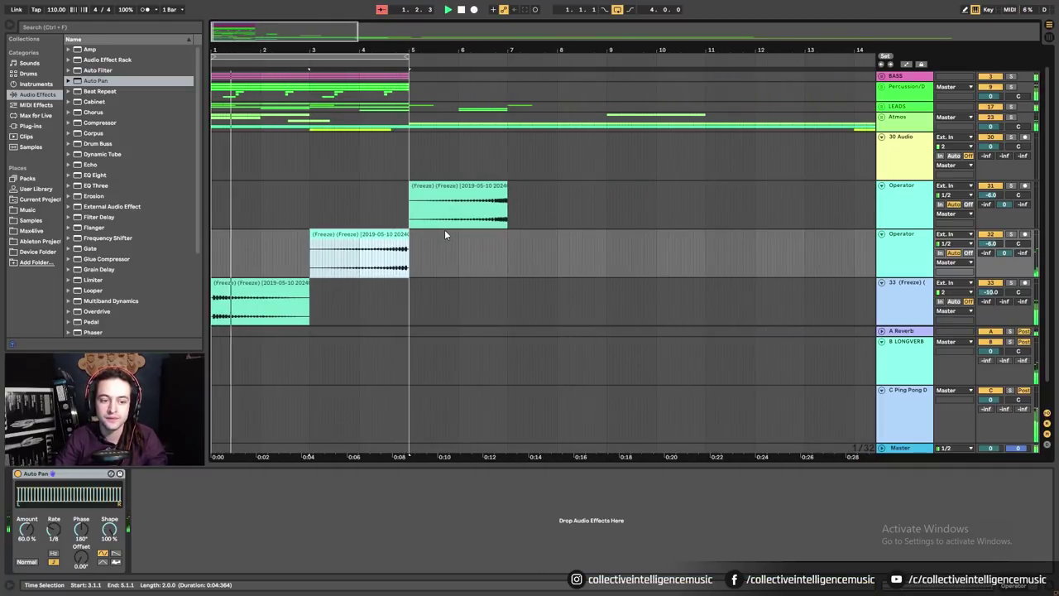
{"action": "key", "text": "space"}
Set 1.1.1 of the reversed riser clip at the onset of its first burst of sound.
{"action": "left_click_drag", "start_coordinate": [217, 49], "coordinate": [218, 157]}
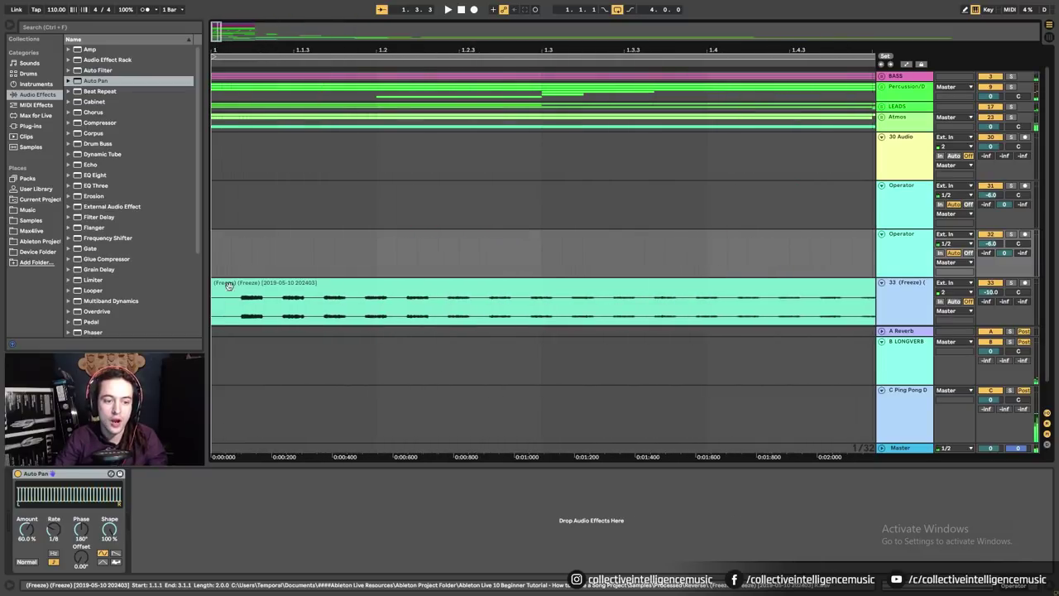
{"action": "left_click", "coordinate": [261, 286]}
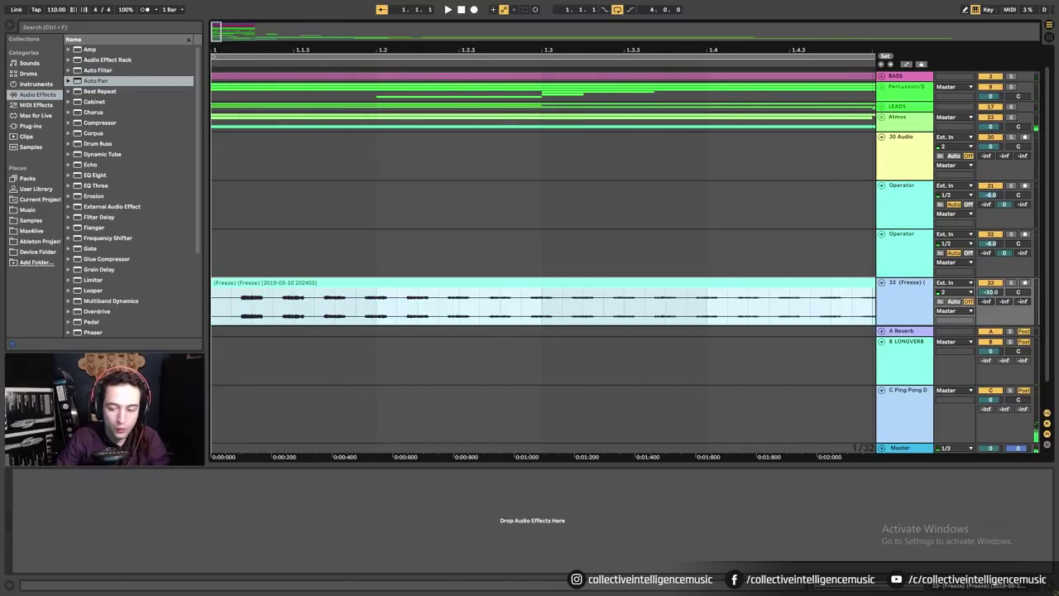
{"action": "key", "text": "shift+Tab"}
{"action": "left_click_drag", "start_coordinate": [272, 478], "coordinate": [271, 515]}
{"action": "left_click", "coordinate": [344, 498]}
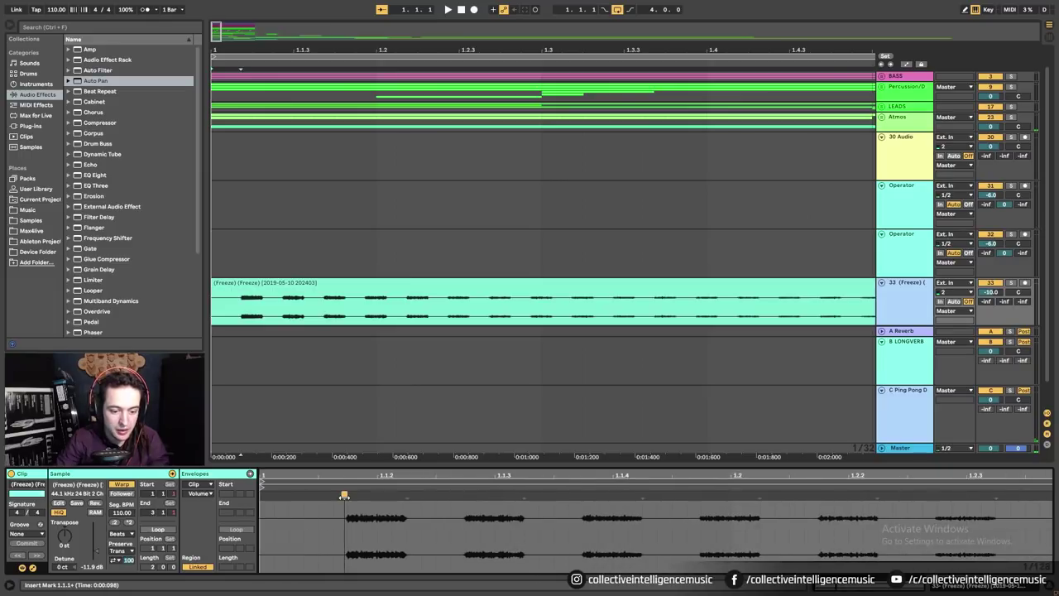
{"action": "left_click_drag", "start_coordinate": [348, 478], "coordinate": [348, 494]}
{"action": "double_click", "coordinate": [349, 498]}
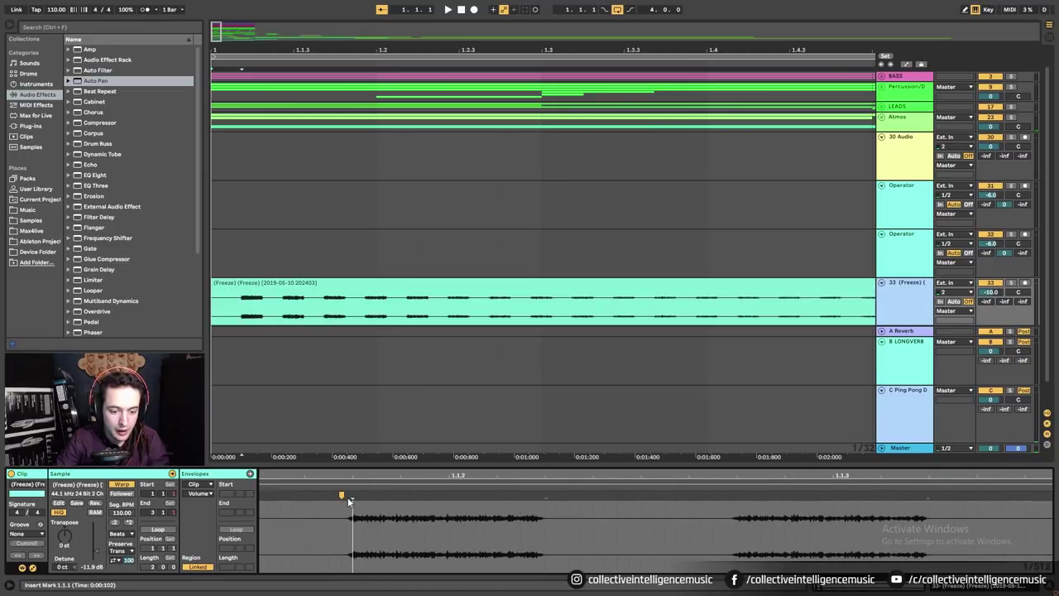
{"action": "right_click", "coordinate": [343, 499]}
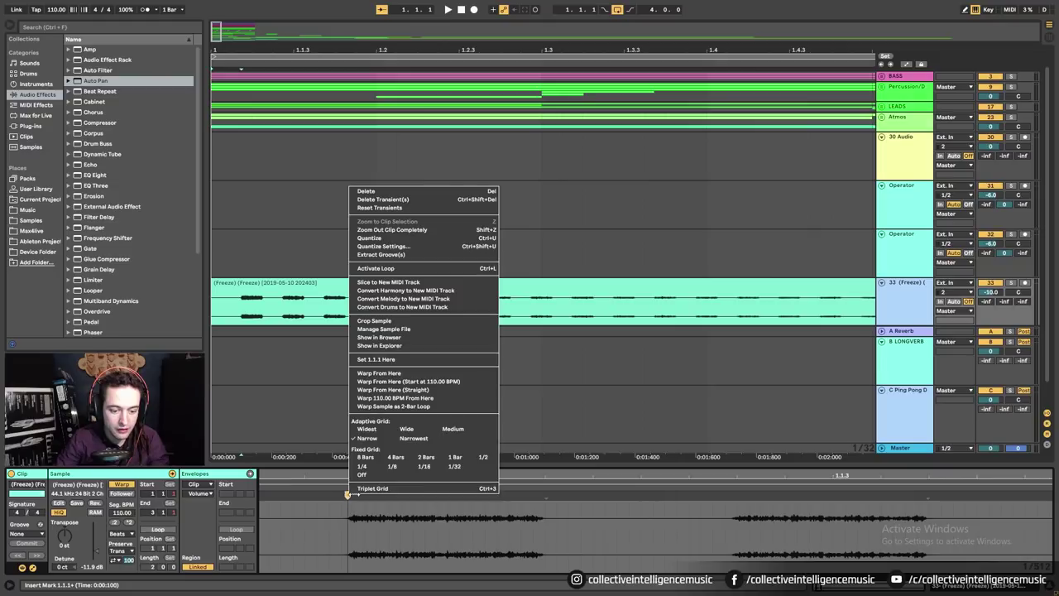
{"action": "left_click", "coordinate": [359, 439]}
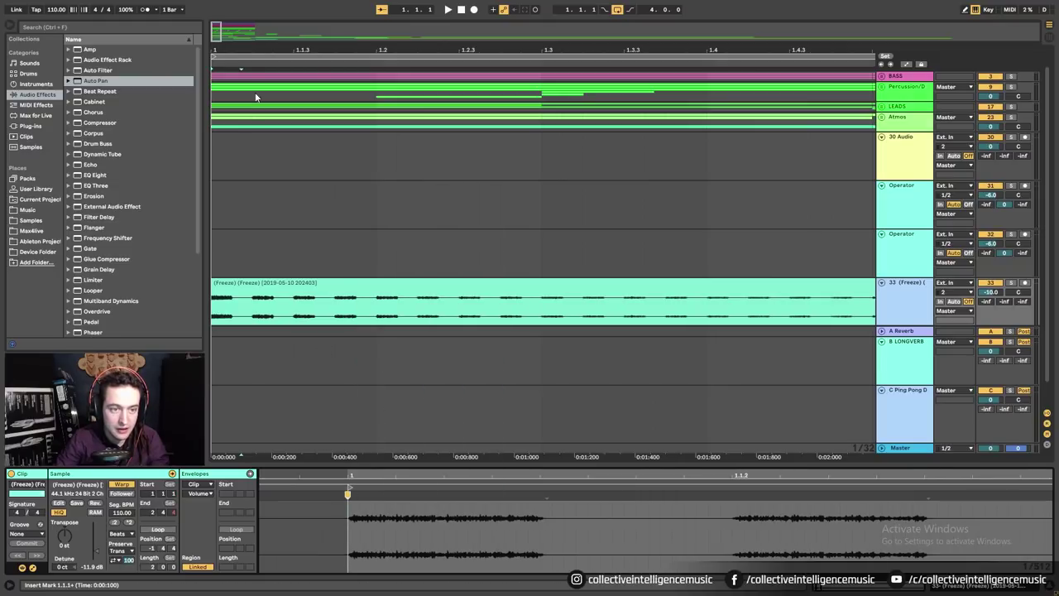
Play the second riser from bar 3 into the trimmed reversed riser at bar 1.
{"action": "left_click", "coordinate": [221, 284]}
{"action": "left_click_drag", "start_coordinate": [221, 319], "coordinate": [549, 295]}
{"action": "left_click", "coordinate": [550, 295]}
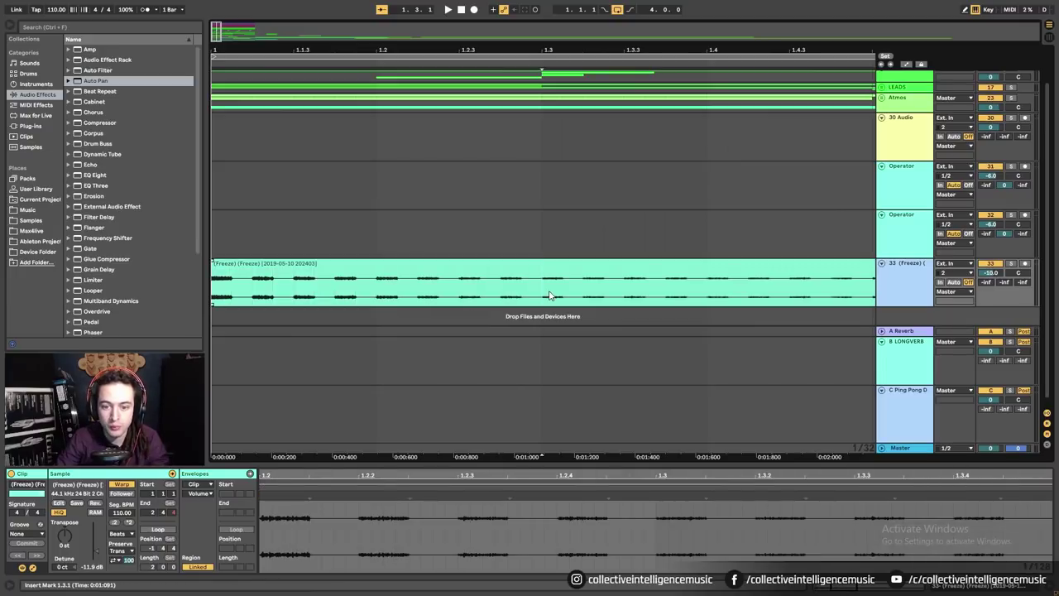
{"action": "left_click", "coordinate": [512, 265]}
{"action": "key", "text": "space"}
{"action": "left_click_drag", "start_coordinate": [462, 51], "coordinate": [462, 12]}
{"action": "left_click", "coordinate": [372, 216]}
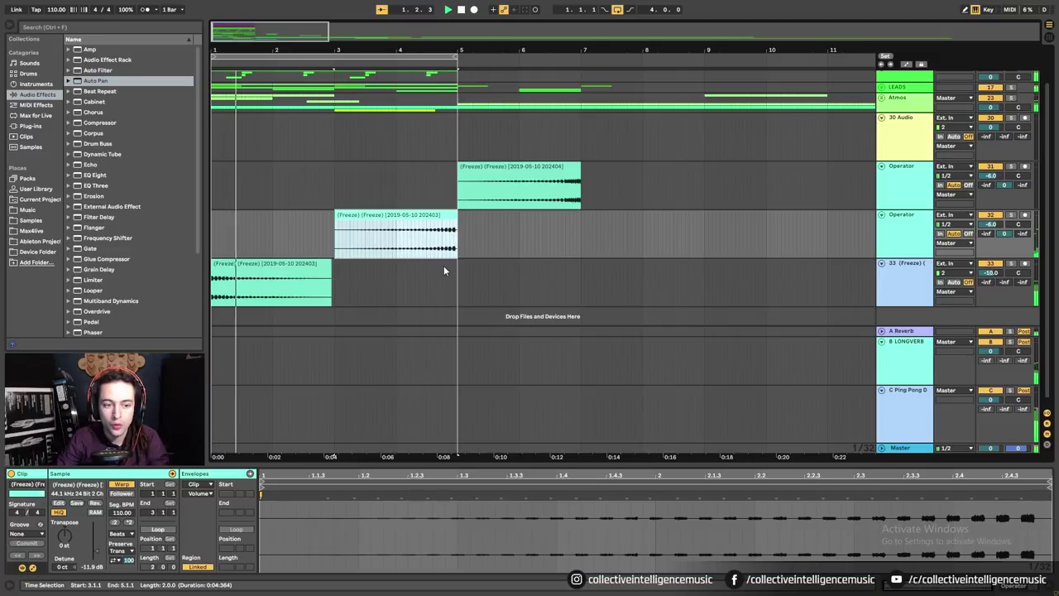
Consolidate the reversed riser over bars 1 to 3 to fill the gap before bar 3.
{"action": "left_click", "coordinate": [331, 266]}
{"action": "left_click", "coordinate": [346, 285]}
{"action": "left_click", "coordinate": [325, 280]}
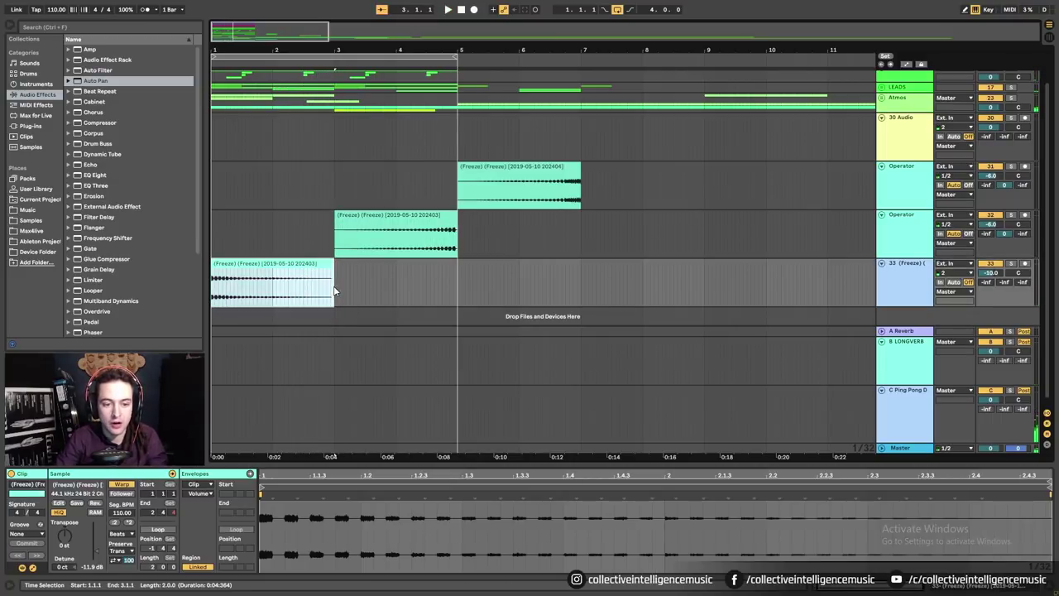
{"action": "key", "text": "ctrl+j"}
{"action": "left_click", "coordinate": [387, 214]}
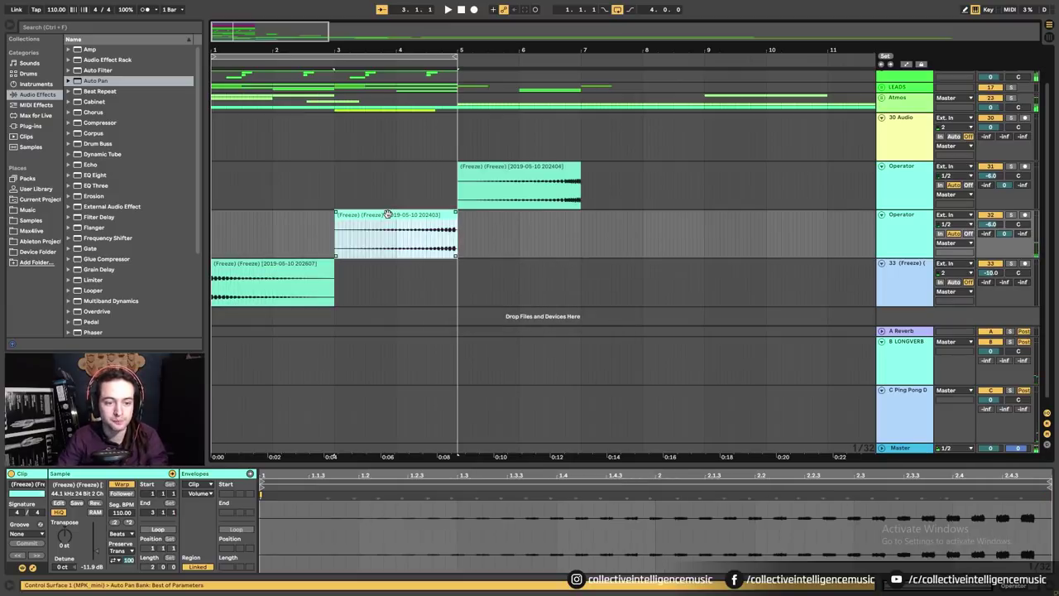
Group both Operator tracks and the reversed riser track, and name the group Sweep/Risers.
{"action": "left_click", "coordinate": [914, 271]}
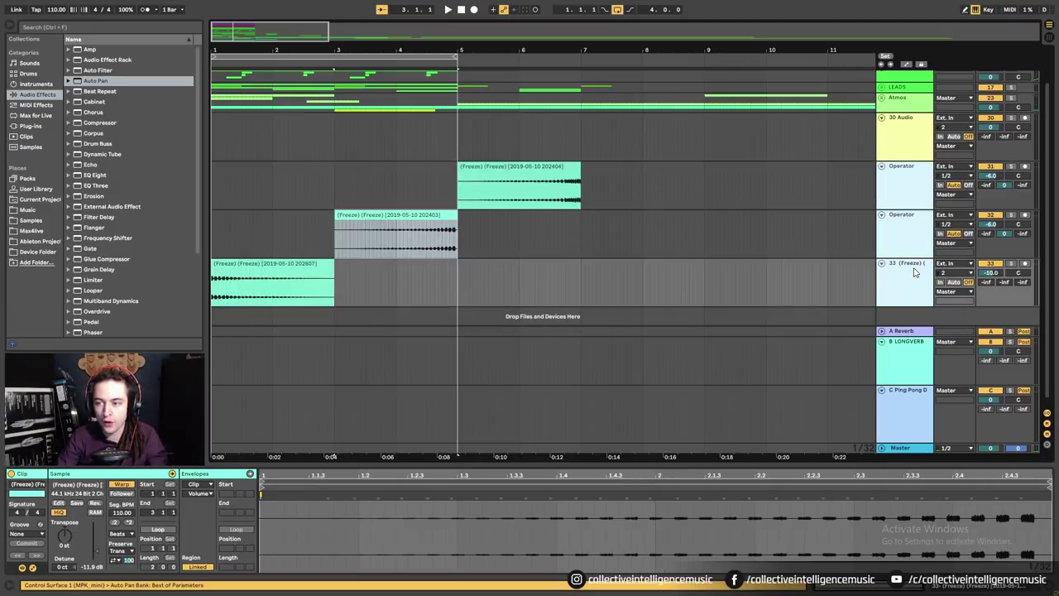
{"action": "left_click", "coordinate": [914, 187], "text": "shift"}
{"action": "key", "text": "ctrl+g"}
{"action": "key", "text": "ctrl+r"}
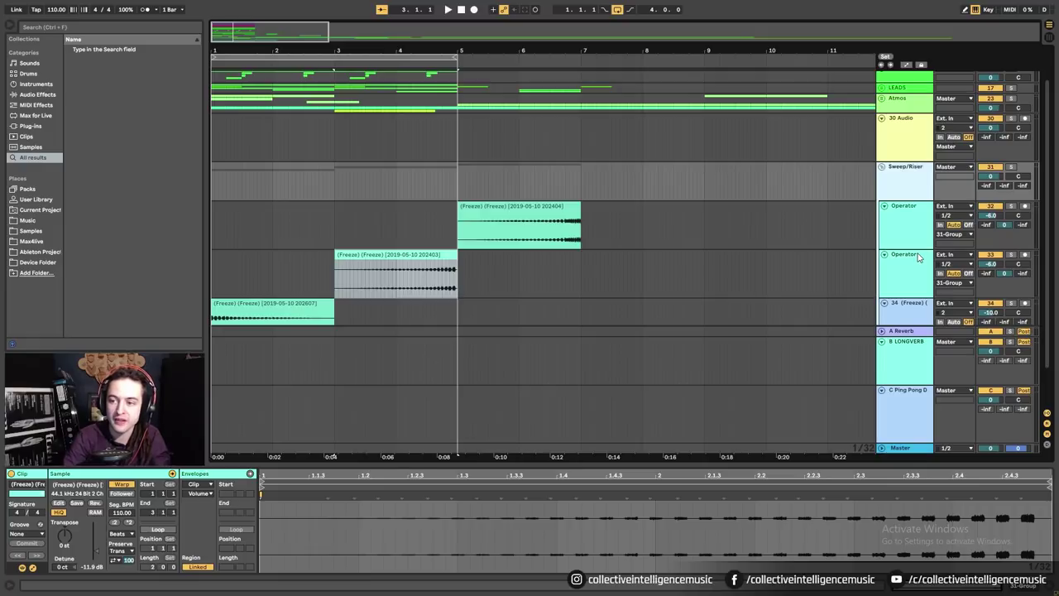
Rename the two Operator tracks in the Sweep/Risers group as Sweep1 and Sweep2, and the reversed riser track as Downsweep1.
{"action": "left_click", "coordinate": [909, 207]}
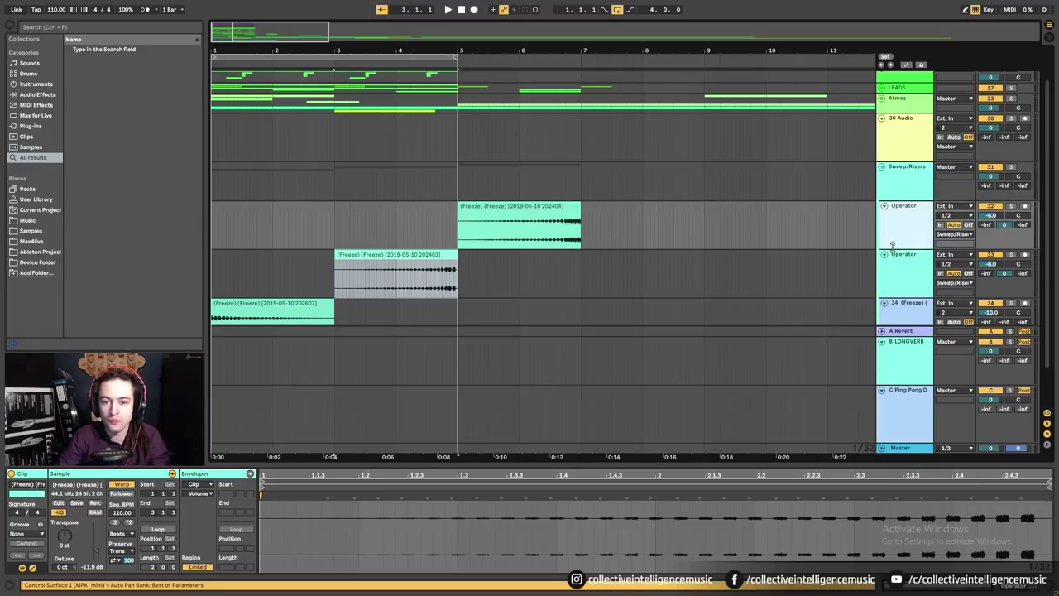
{"action": "left_click", "coordinate": [903, 277]}
{"action": "left_click", "coordinate": [914, 218]}
{"action": "key", "text": "ctrl+r"}
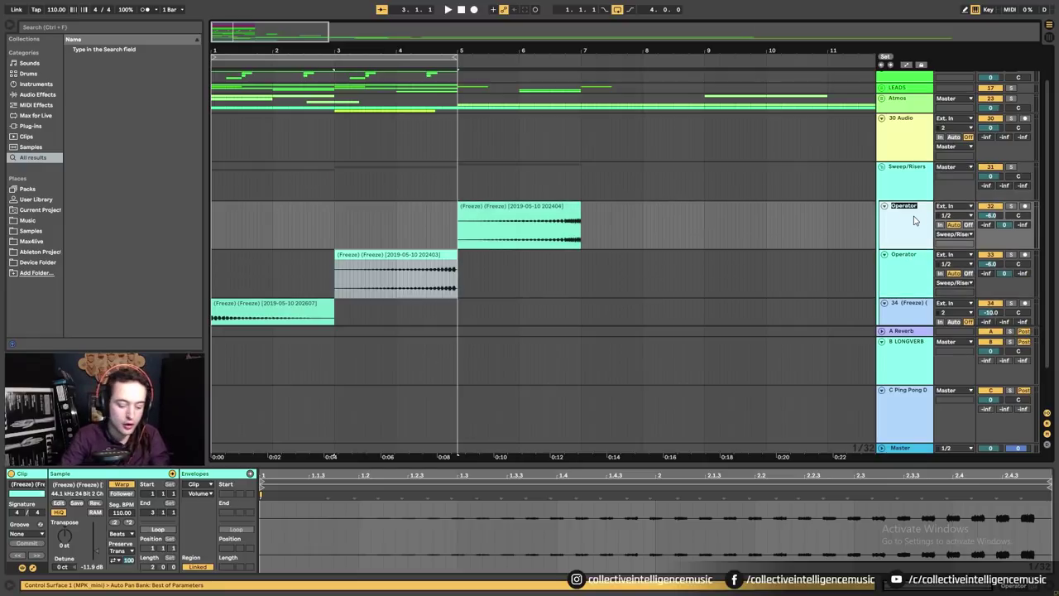
{"action": "left_click", "coordinate": [900, 264]}
{"action": "key", "text": "ctrl+r"}
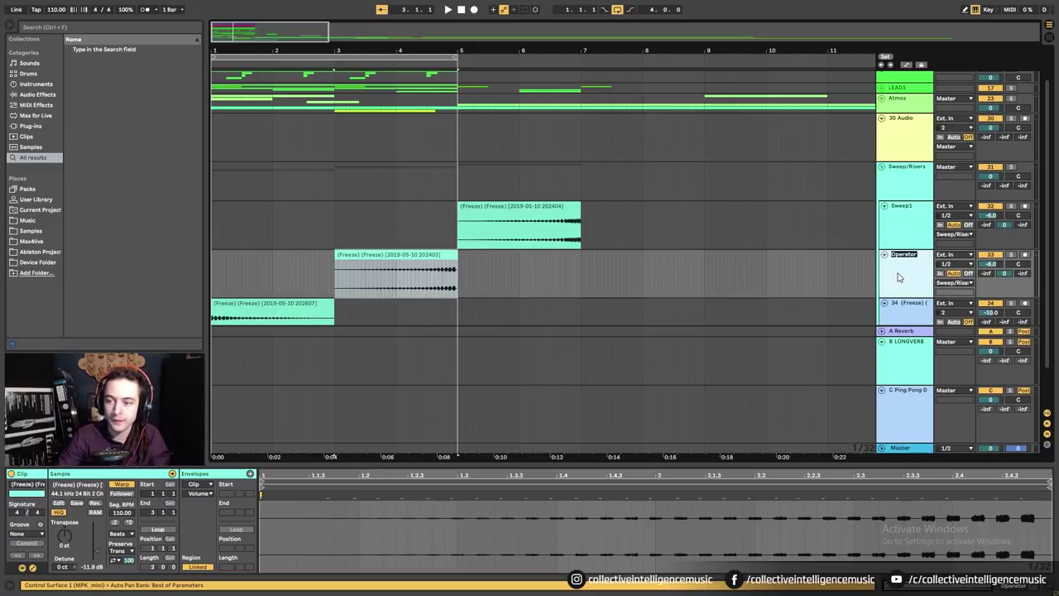
{"action": "left_click", "coordinate": [907, 313]}
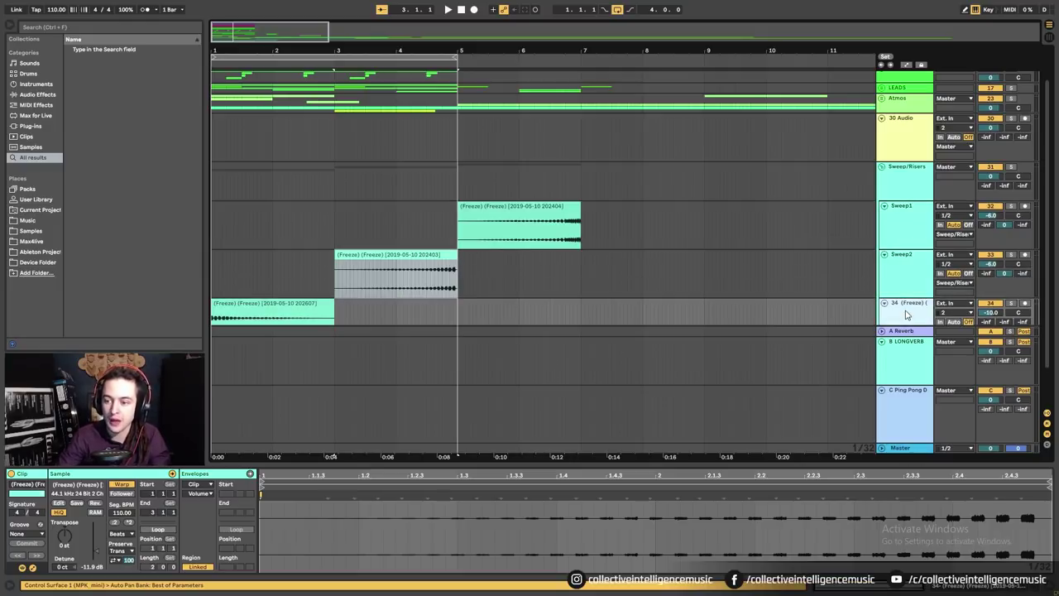
{"action": "key", "text": "BackSpace"}
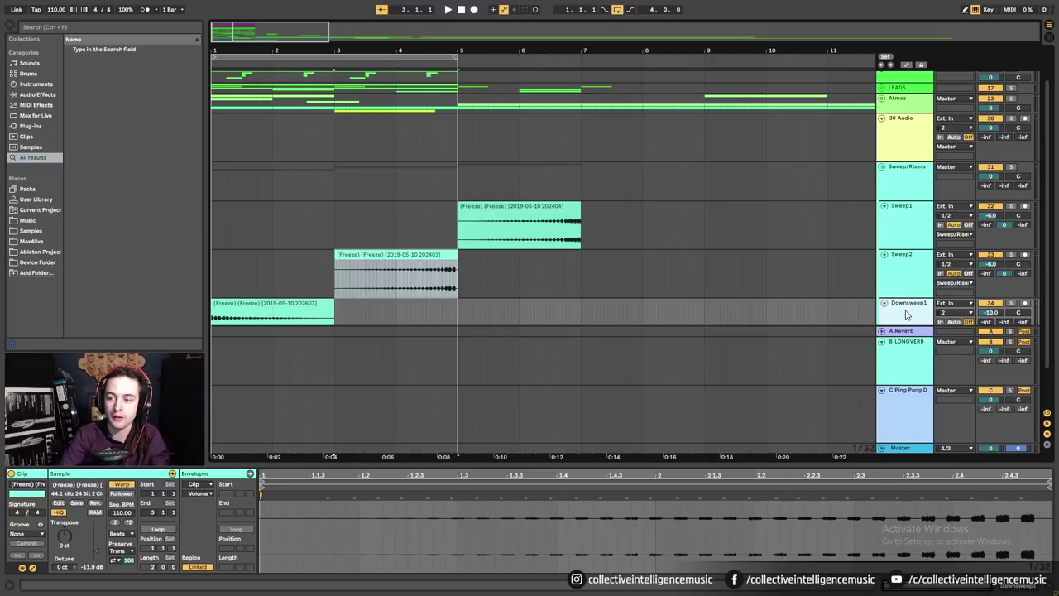
Solo and play Downsweep1 while raising its Ping Pong Delay send to -6.0 dB, and end the solo playback.
{"action": "left_click_drag", "start_coordinate": [336, 285], "coordinate": [458, 287]}
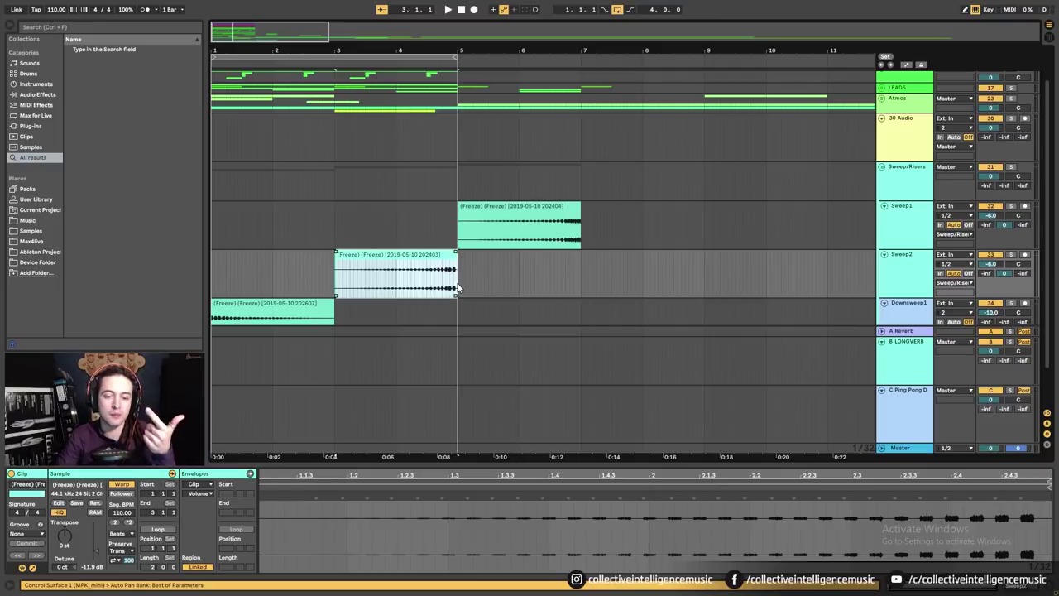
{"action": "left_click", "coordinate": [275, 306]}
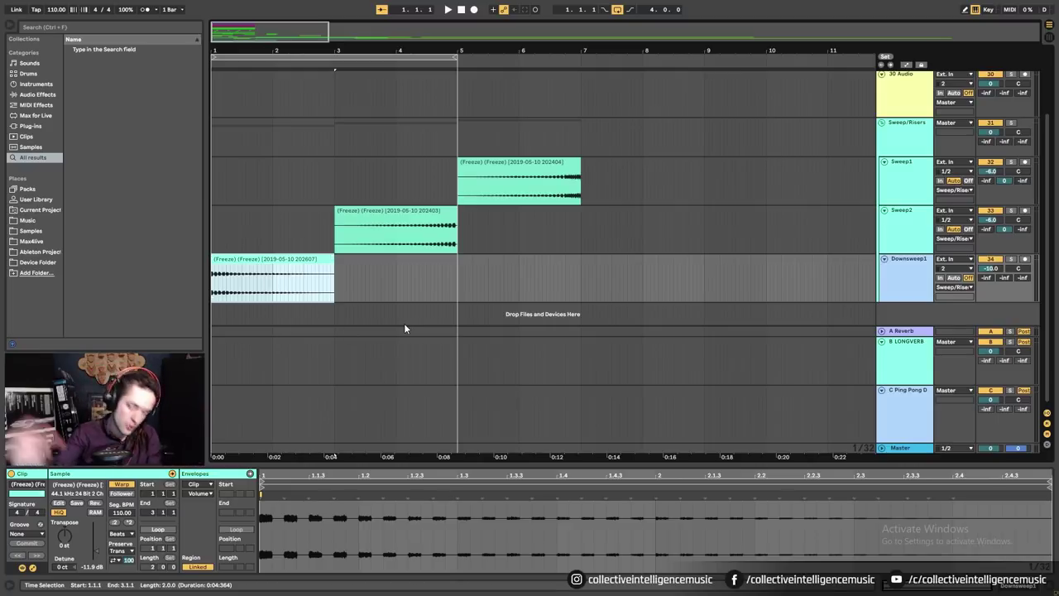
{"action": "left_click", "coordinate": [1027, 281]}
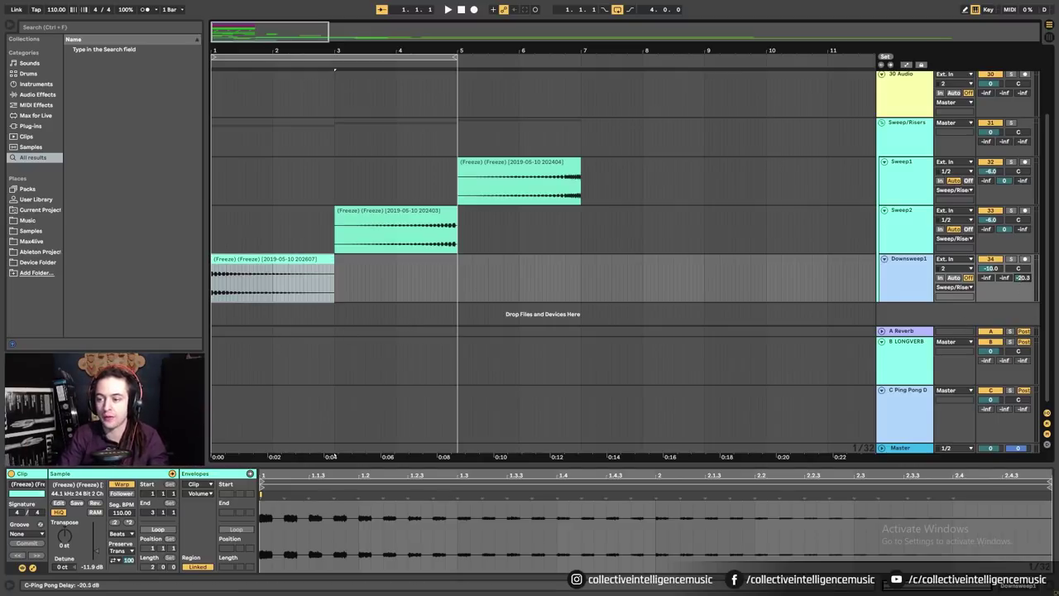
{"action": "left_click", "coordinate": [1011, 260]}
{"action": "key", "text": "space"}
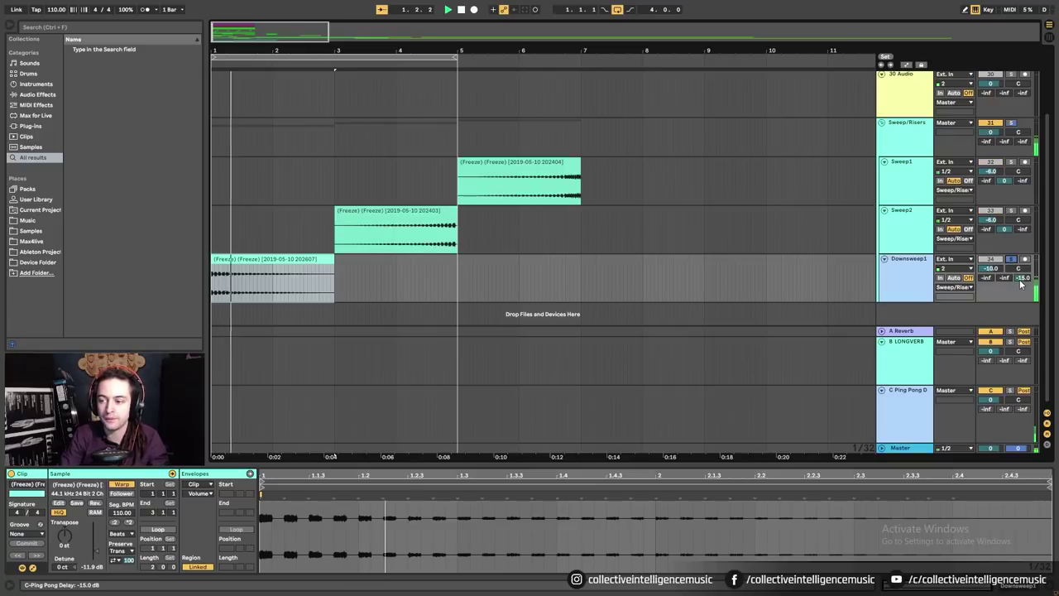
{"action": "left_click_drag", "start_coordinate": [1023, 279], "coordinate": [1024, 271]}
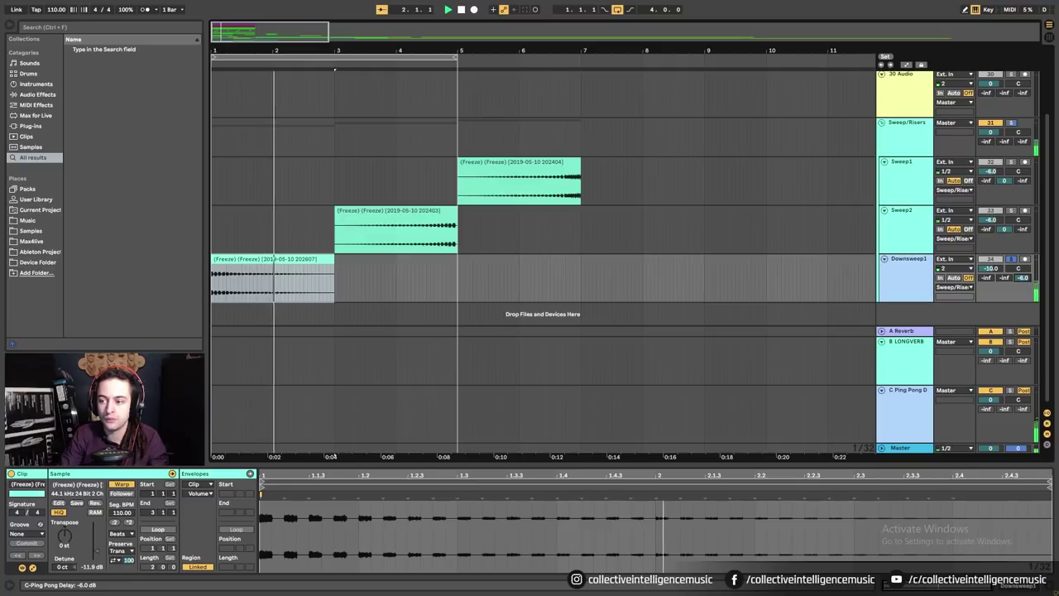
{"action": "key", "text": "space"}
{"action": "left_click", "coordinate": [1012, 260]}
Insert a new MIDI track below Downsweep1 inside the Sweep/Risers group.
{"action": "left_click", "coordinate": [390, 266]}
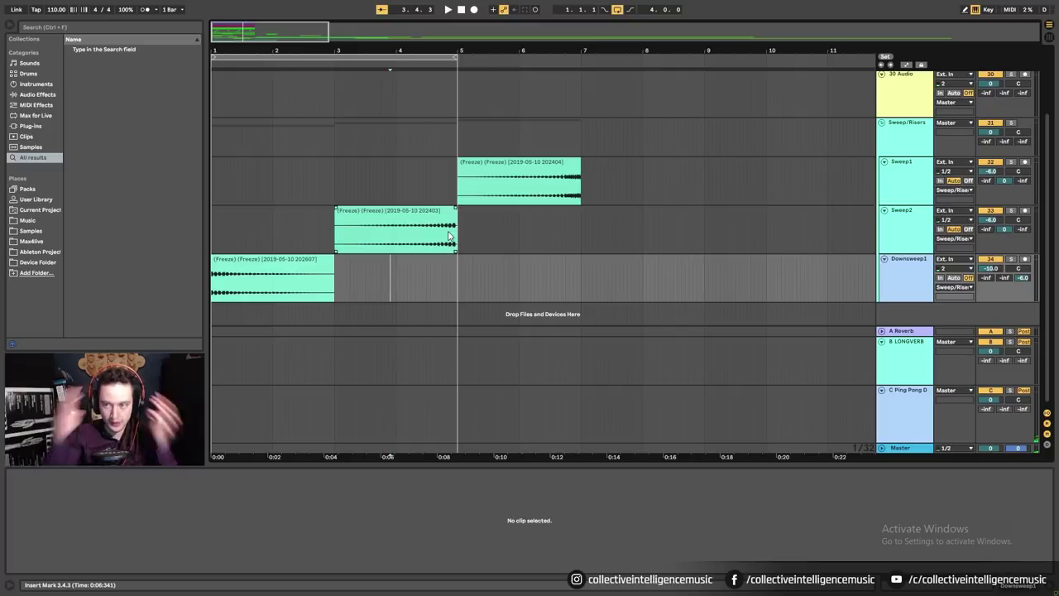
{"action": "scroll", "coordinate": [392, 263], "scroll_direction": "up", "scroll_amount": 2}
{"action": "scroll", "coordinate": [380, 261], "scroll_direction": "down", "scroll_amount": 3}
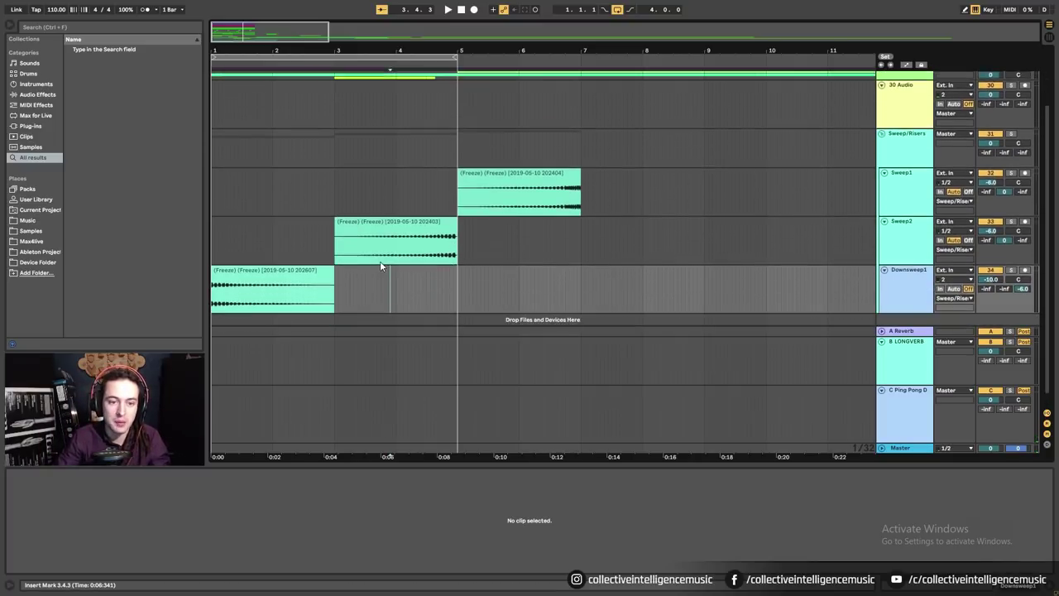
{"action": "left_click_drag", "start_coordinate": [341, 51], "coordinate": [342, 53]}
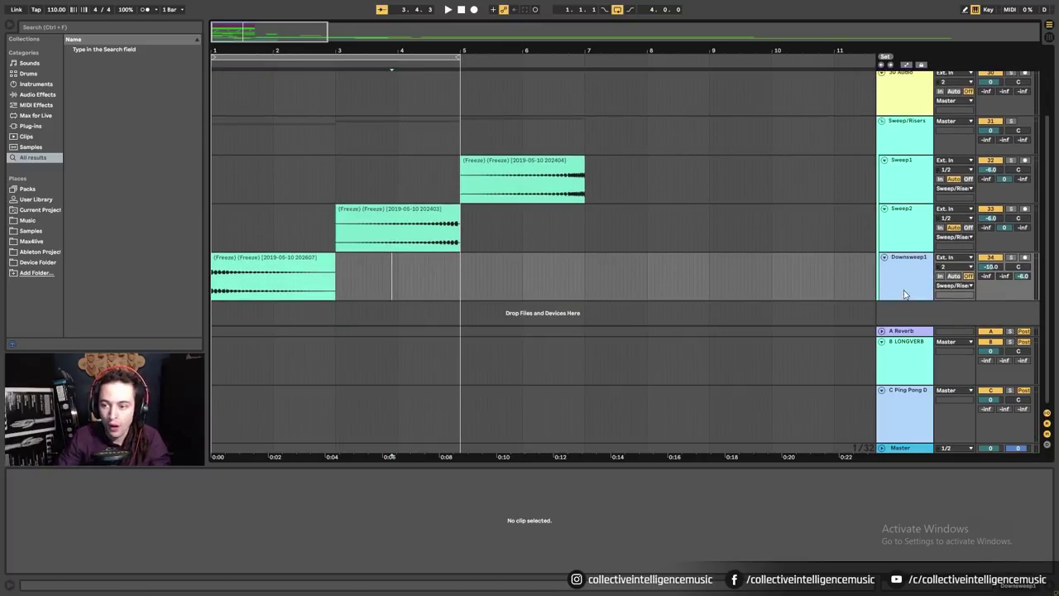
{"action": "right_click", "coordinate": [904, 291]}
{"action": "left_click", "coordinate": [875, 375]}
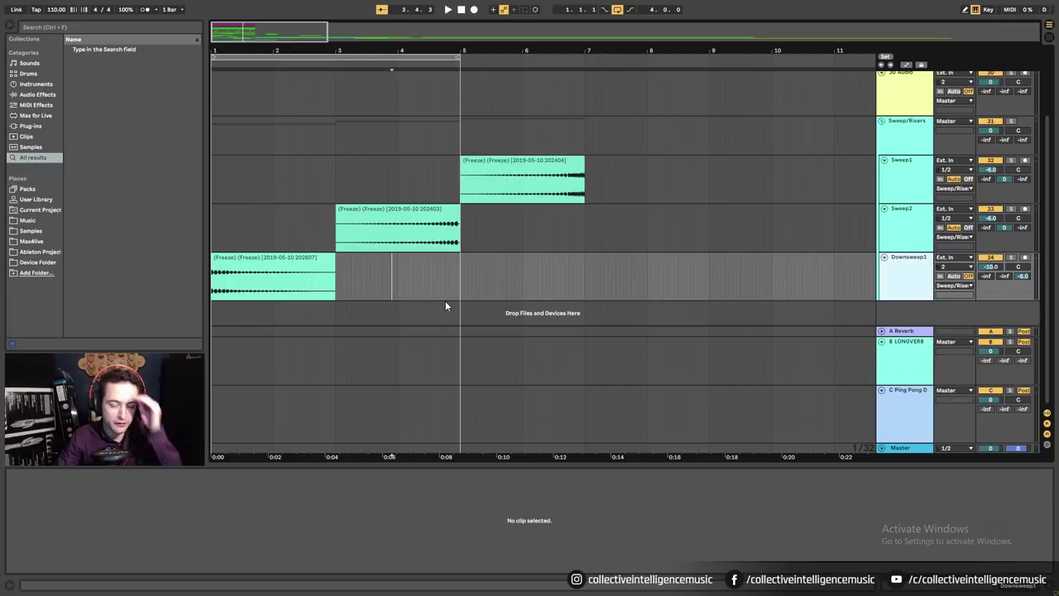
{"action": "key", "text": "ctrl+shift+t"}
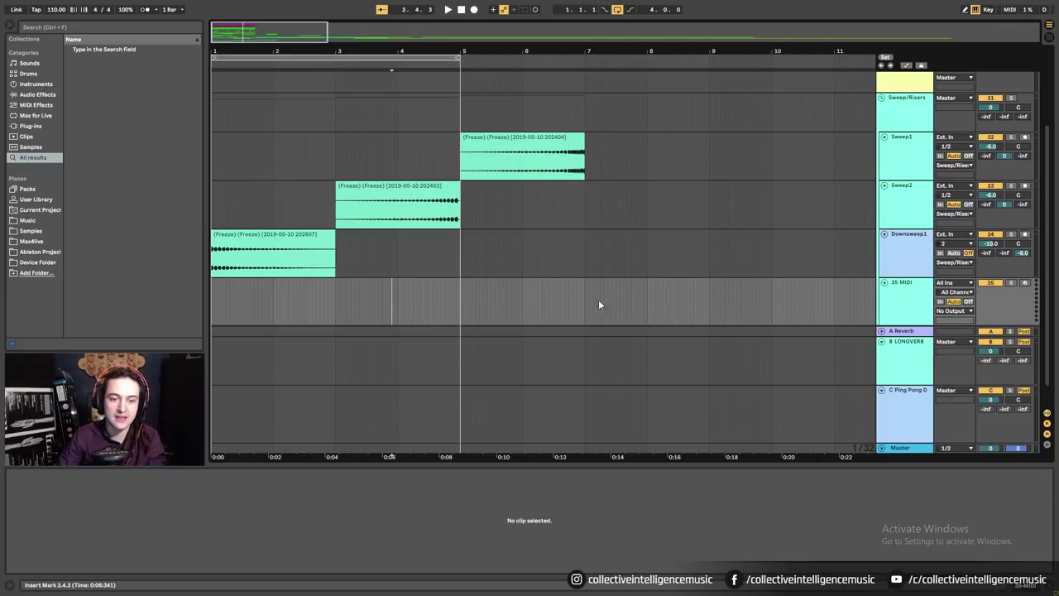
Move the Downsweep1 clip to bar 5 and create an empty MIDI clip on the new track from bar 1 to bar 5.
{"action": "left_click_drag", "start_coordinate": [283, 262], "coordinate": [530, 261]}
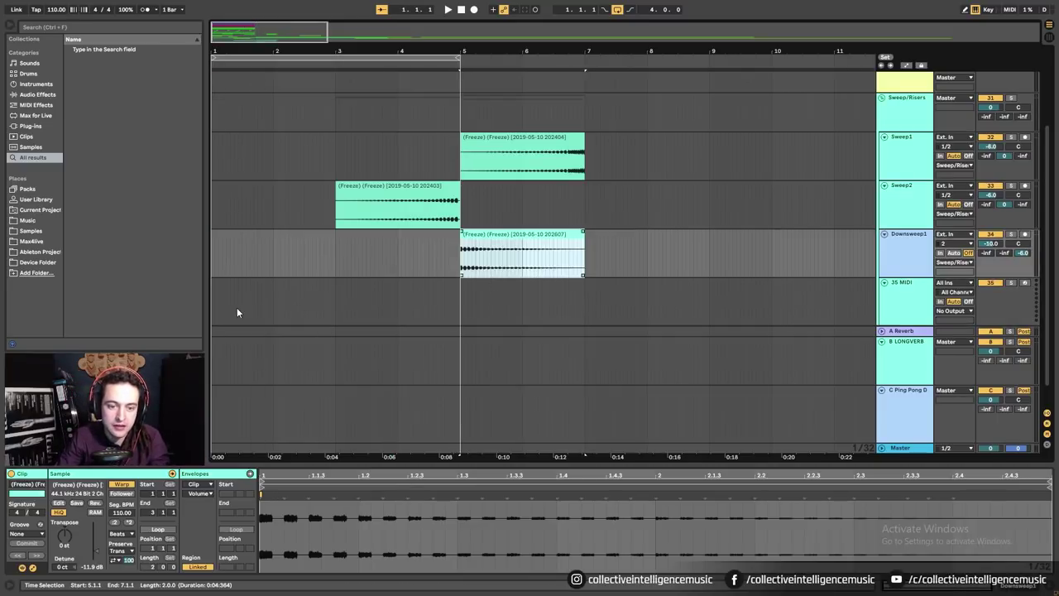
{"action": "right_click", "coordinate": [236, 307]}
{"action": "left_click", "coordinate": [285, 405]}
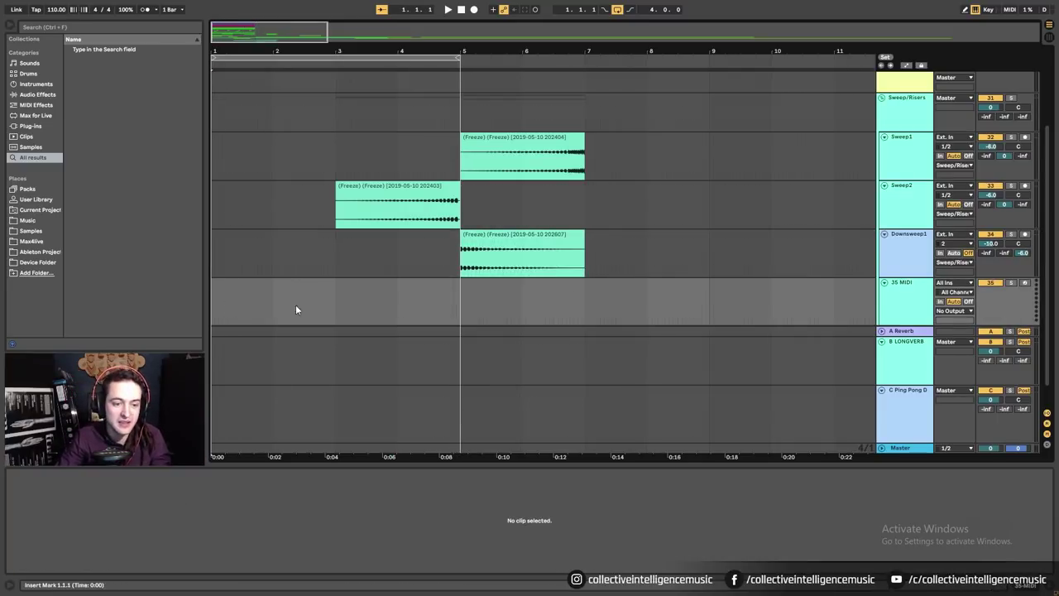
{"action": "left_click_drag", "start_coordinate": [295, 310], "coordinate": [443, 312]}
{"action": "key", "text": "ctrl+shift+m"}
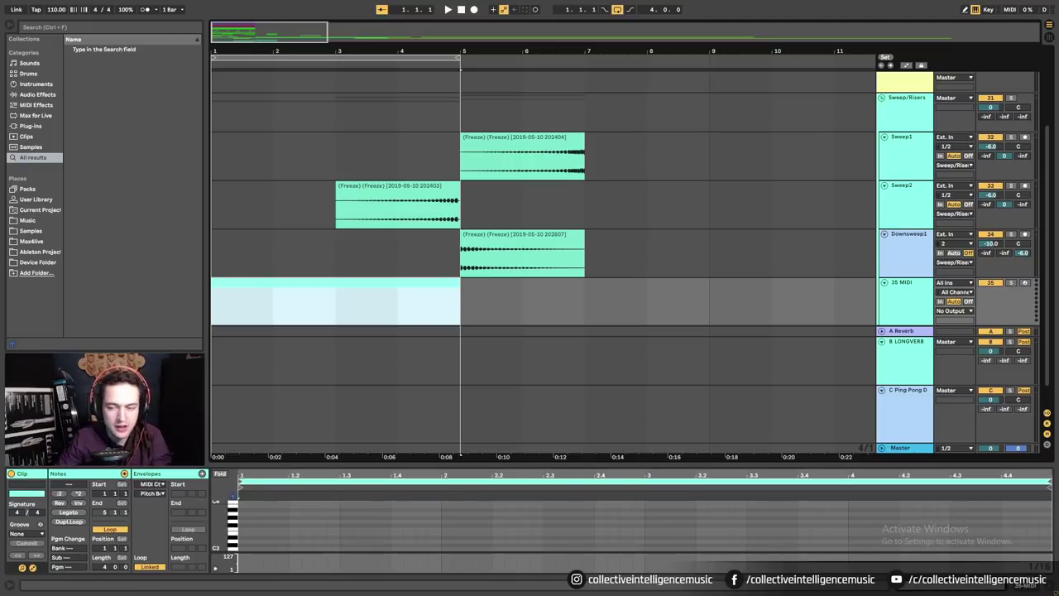
Set the note grid of the new MIDI clip to a fixed 1/32.
{"action": "left_click_drag", "start_coordinate": [259, 478], "coordinate": [269, 513]}
{"action": "right_click", "coordinate": [300, 520]}
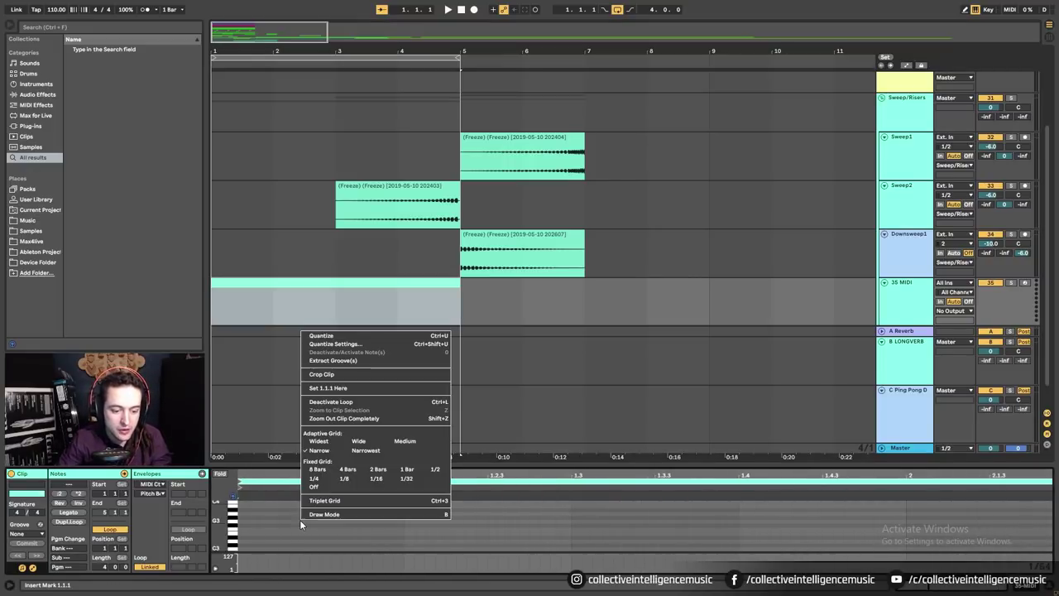
{"action": "left_click", "coordinate": [405, 479]}
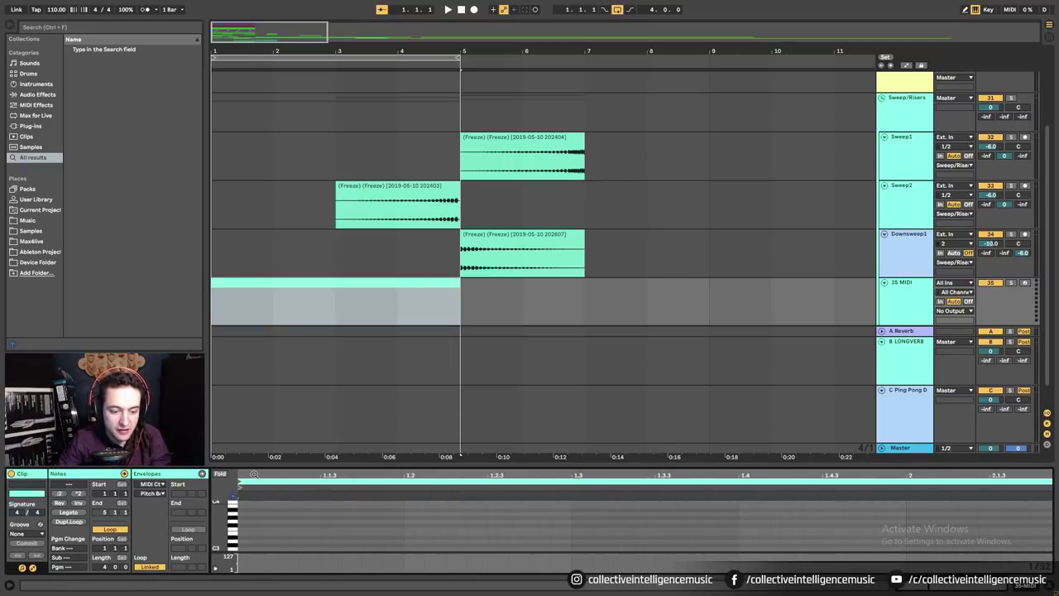
{"action": "left_click_drag", "start_coordinate": [254, 474], "coordinate": [388, 499]}
{"action": "right_click", "coordinate": [421, 533]}
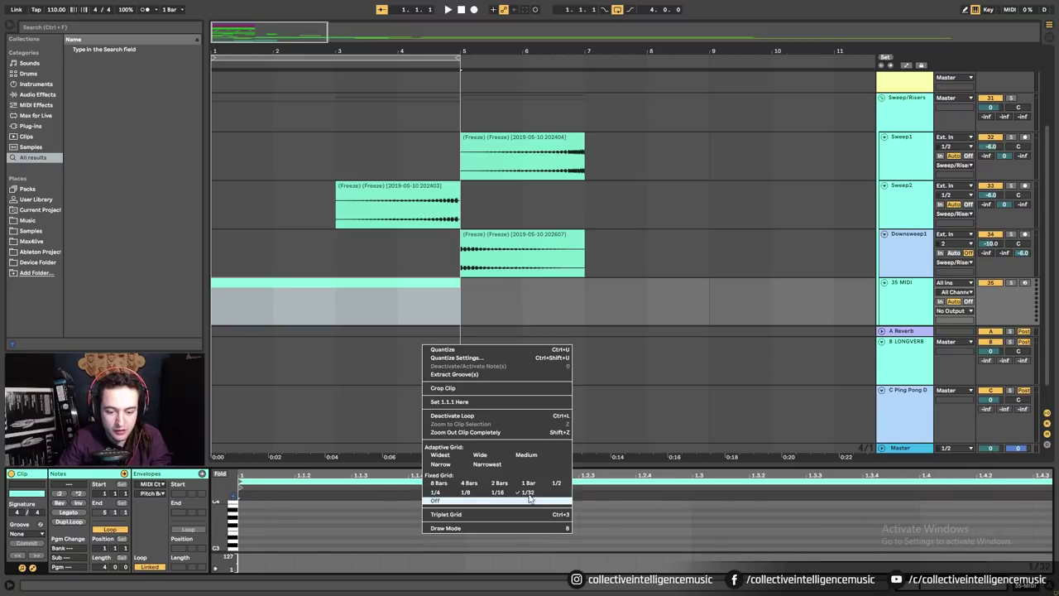
{"action": "left_click", "coordinate": [530, 498]}
Examine the notes in the Pattern 3 clips of both Kick tracks and in the SubBass clip.
{"action": "scroll", "coordinate": [488, 195], "scroll_direction": "up", "scroll_amount": 3}
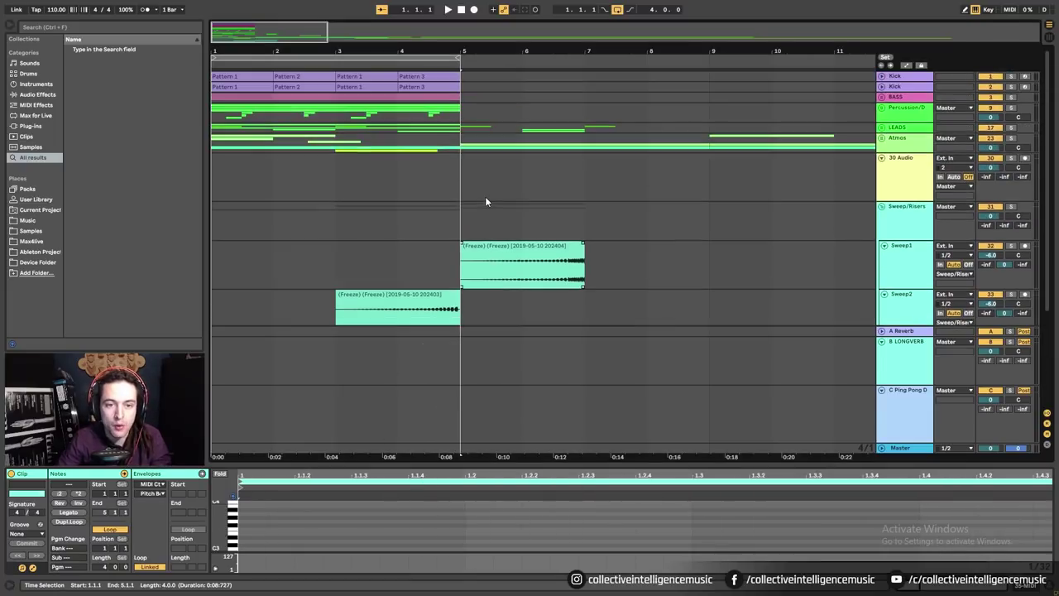
{"action": "left_click", "coordinate": [881, 77]}
{"action": "left_click", "coordinate": [434, 82]}
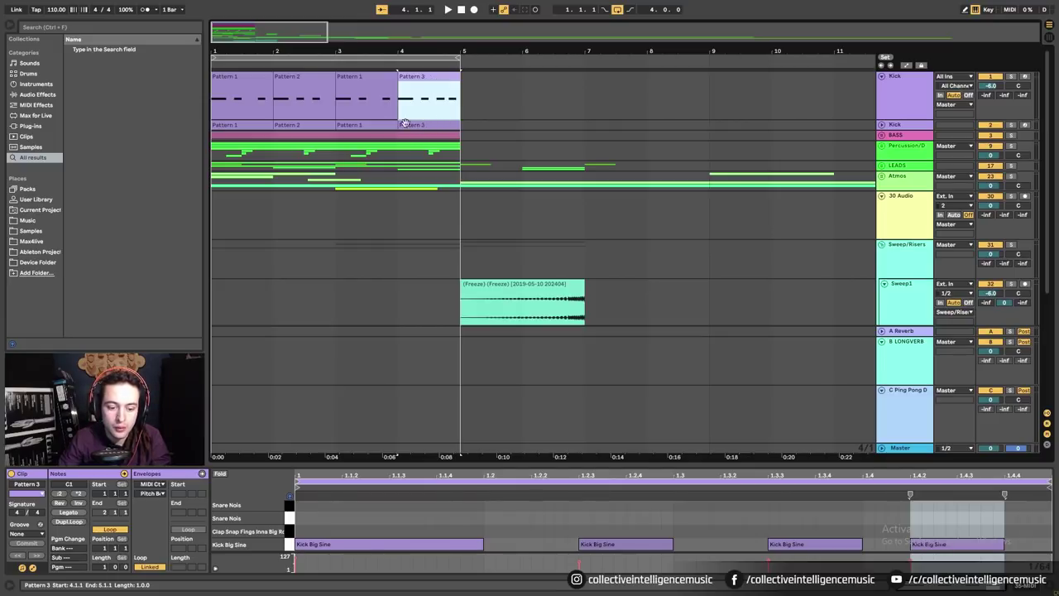
{"action": "left_click", "coordinate": [447, 122]}
{"action": "scroll", "coordinate": [431, 130], "scroll_direction": "down", "scroll_amount": 1}
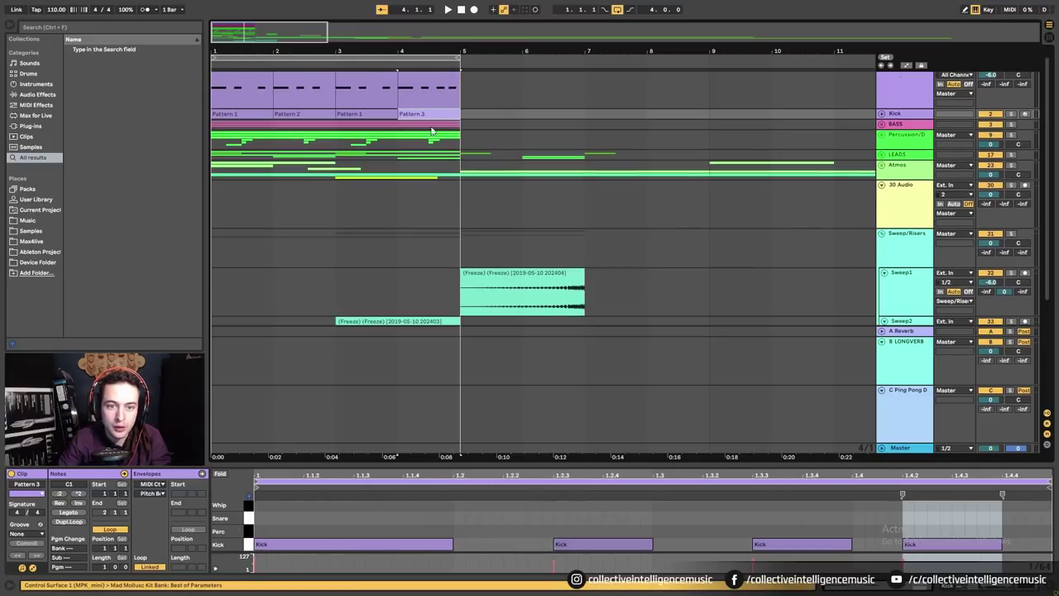
{"action": "left_click", "coordinate": [881, 124]}
{"action": "left_click", "coordinate": [426, 182]}
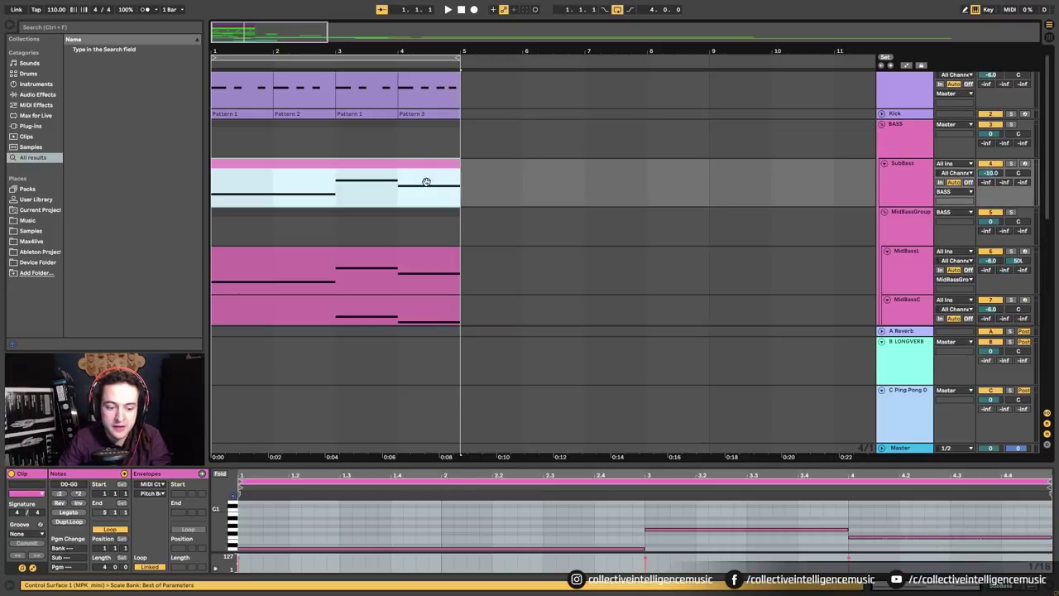
{"action": "scroll", "coordinate": [462, 248], "scroll_direction": "down", "scroll_amount": 15}
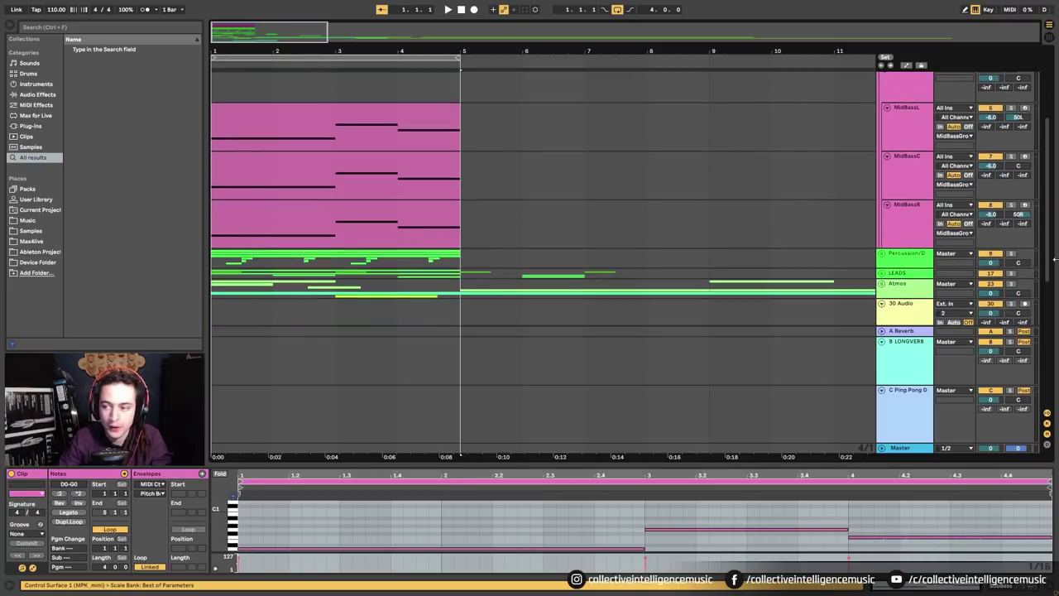
Add four 1/32-long D3 notes to the new MIDI clip at 1.1.1, 1.1.2, 1.1.3 and 1.1.4.
{"action": "left_click", "coordinate": [425, 273]}
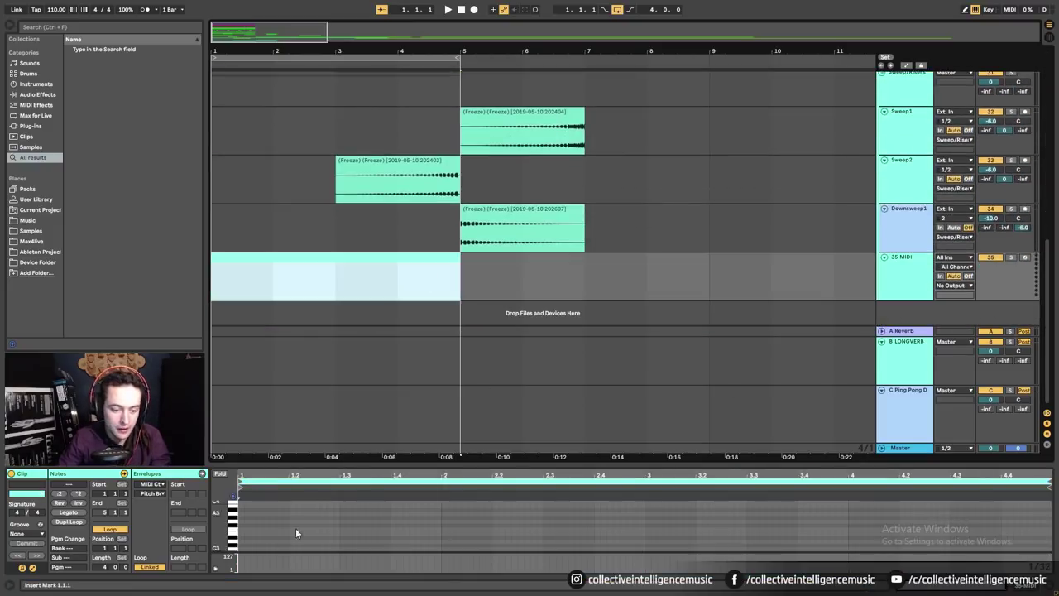
{"action": "double_click", "coordinate": [244, 543]}
{"action": "left_click_drag", "start_coordinate": [249, 475], "coordinate": [303, 512]}
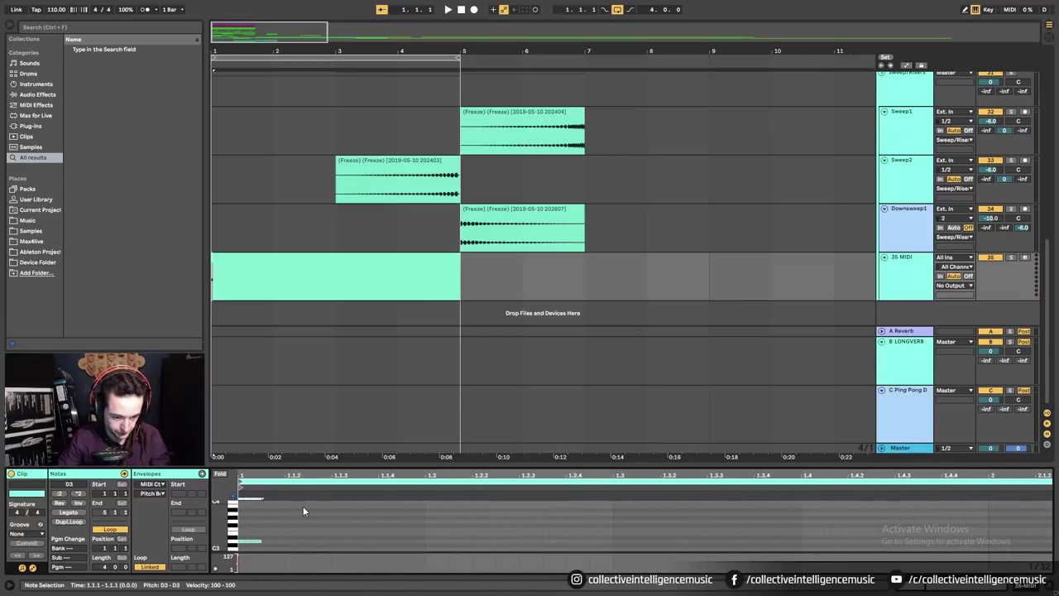
{"action": "double_click", "coordinate": [294, 541]}
{"action": "double_click", "coordinate": [342, 541]}
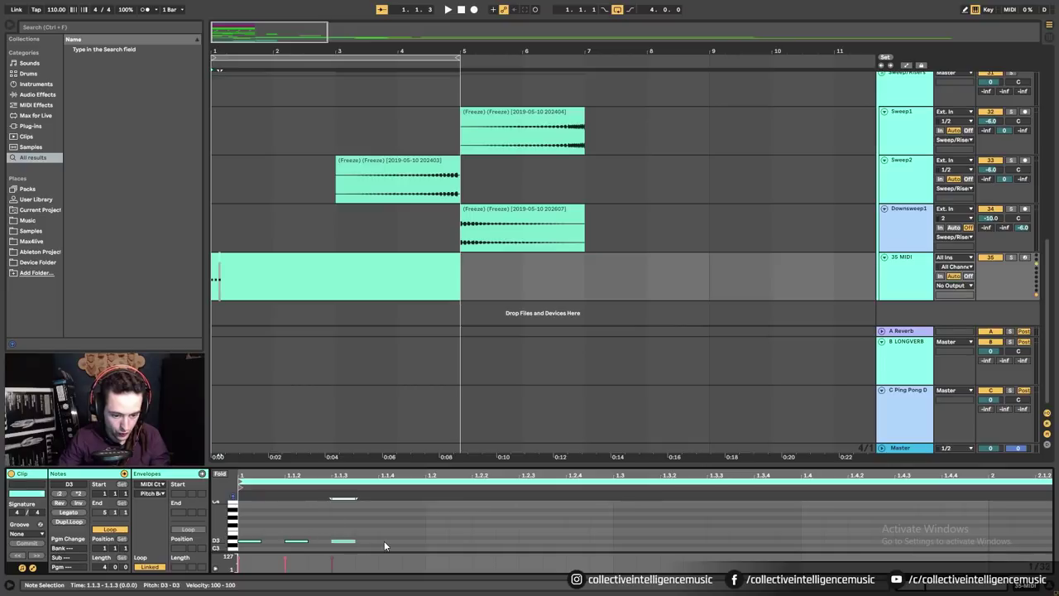
{"action": "double_click", "coordinate": [385, 541]}
Duplicate the one-beat block of four D3 notes repeatedly until it fills the clip to the end of bar 4.
{"action": "left_click_drag", "start_coordinate": [414, 542], "coordinate": [252, 540]}
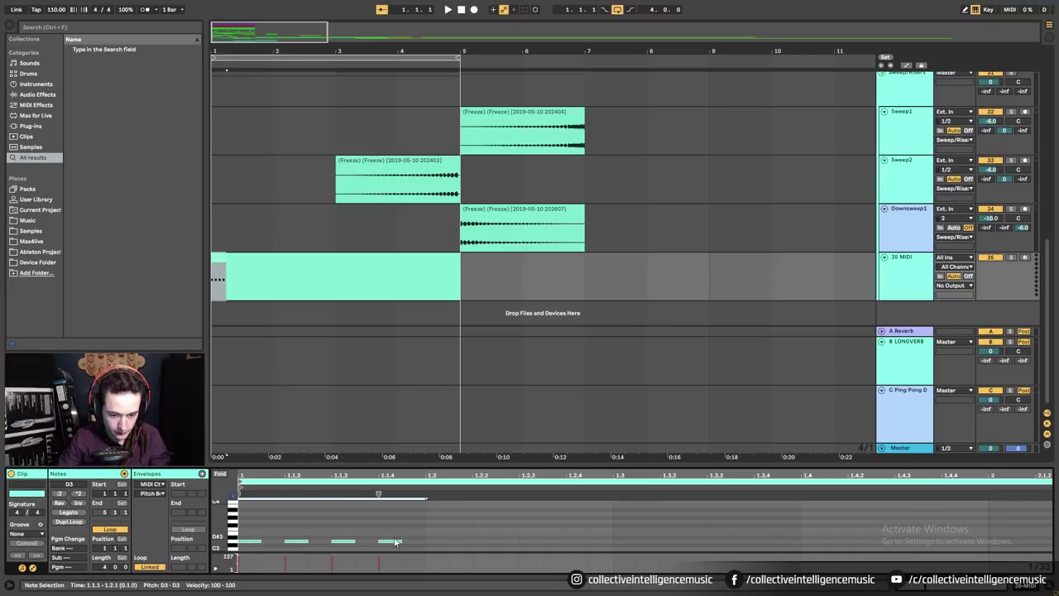
{"action": "left_click_drag", "start_coordinate": [422, 546], "coordinate": [252, 536]}
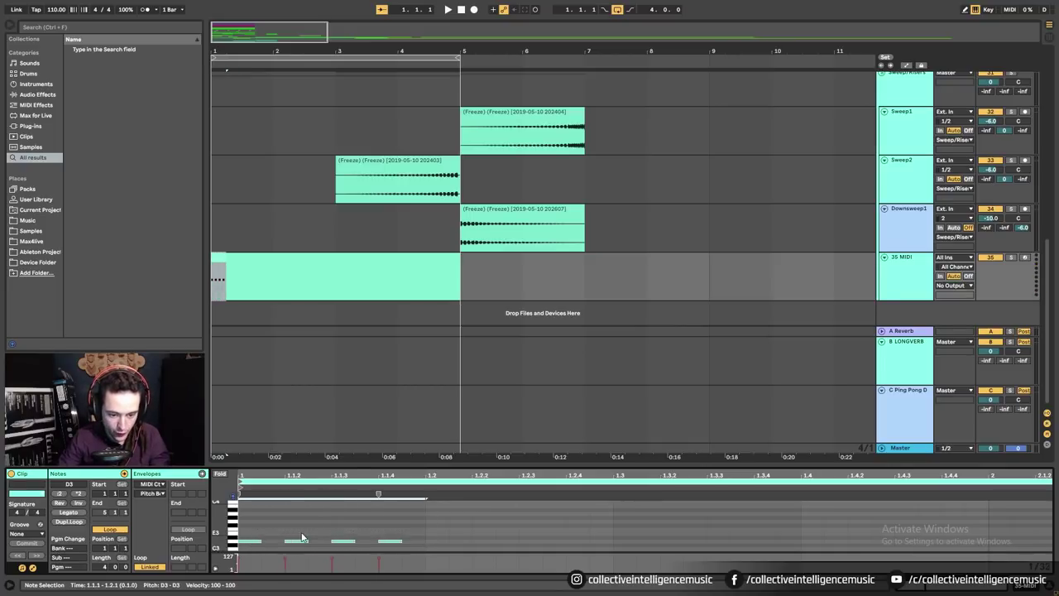
{"action": "key", "text": "ctrl+d"}
{"action": "key", "text": "ctrl+d"}
{"action": "key", "text": "ctrl+d"}
{"action": "key", "text": "ctrl+d"}
{"action": "key", "text": "ctrl+d"}
{"action": "key", "text": "ctrl+d"}
{"action": "key", "text": "ctrl+d"}
{"action": "key", "text": "ctrl+d"}
{"action": "key", "text": "ctrl+d"}
{"action": "key", "text": "ctrl+d"}
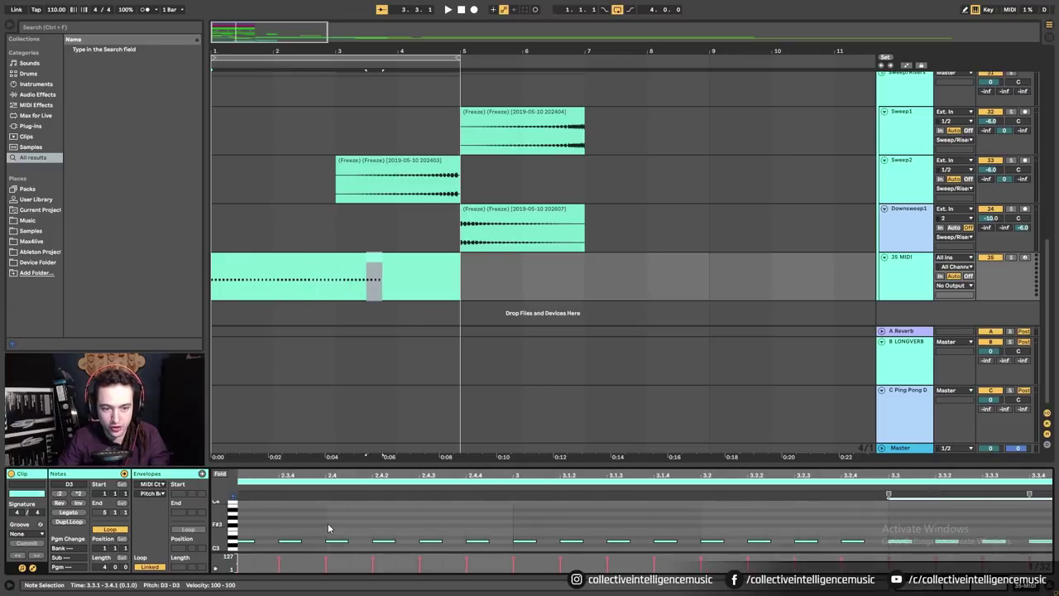
{"action": "key", "text": "ctrl+d"}
{"action": "key", "text": "ctrl+d"}
{"action": "key", "text": "ctrl+d"}
{"action": "key", "text": "ctrl+d"}
{"action": "key", "text": "ctrl+d"}
Load Operator onto the new MIDI track, and solo and play the track to hear the repeated D3 notes.
{"action": "left_click", "coordinate": [37, 85]}
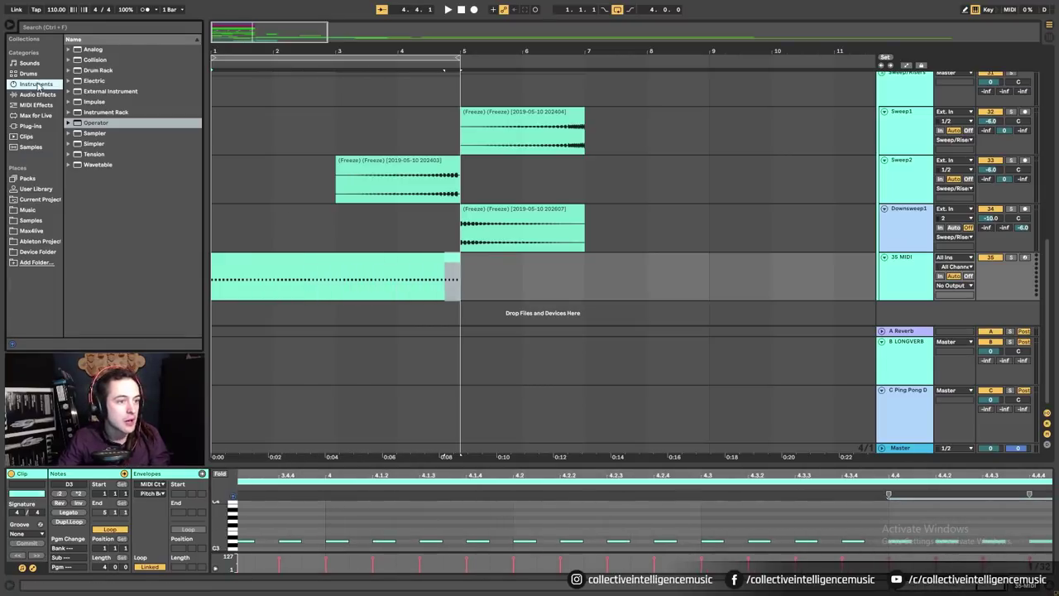
{"action": "left_click_drag", "start_coordinate": [98, 126], "coordinate": [316, 285]}
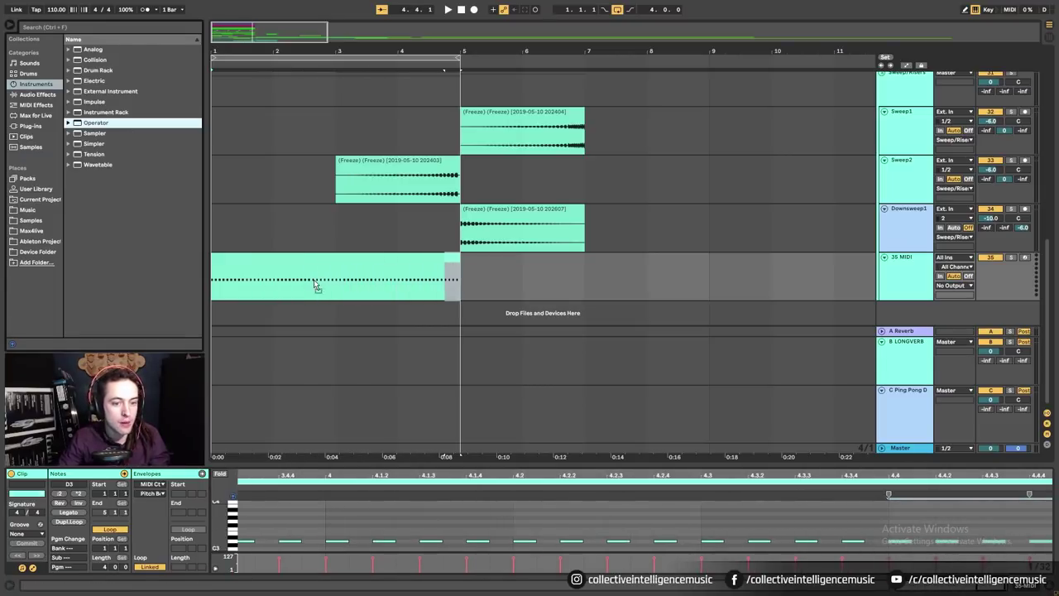
{"action": "left_click", "coordinate": [1011, 257]}
{"action": "key", "text": "space"}
{"action": "left_click", "coordinate": [349, 258]}
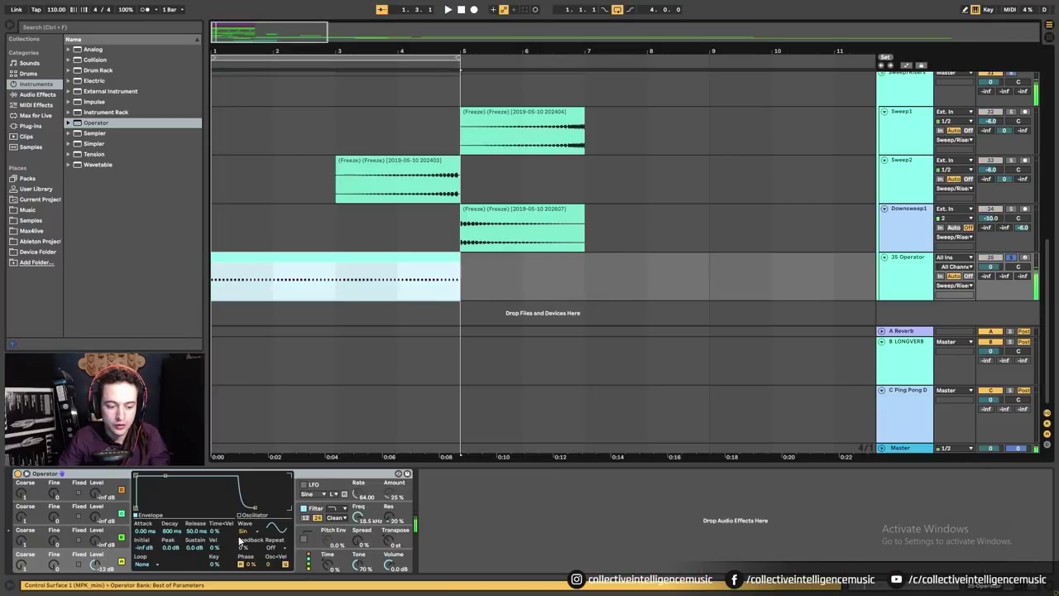
Set Operator's oscillator waveform to SwD and open the D3 note clip for editing.
{"action": "left_click", "coordinate": [242, 532]}
{"action": "left_click", "coordinate": [248, 423]}
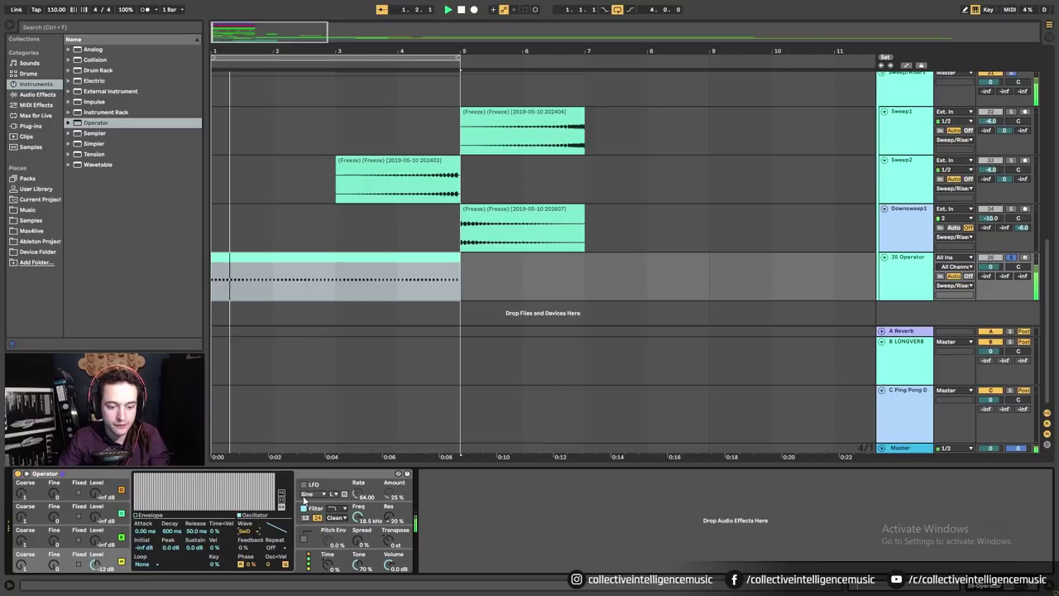
{"action": "double_click", "coordinate": [290, 264]}
{"action": "double_click", "coordinate": [274, 542]}
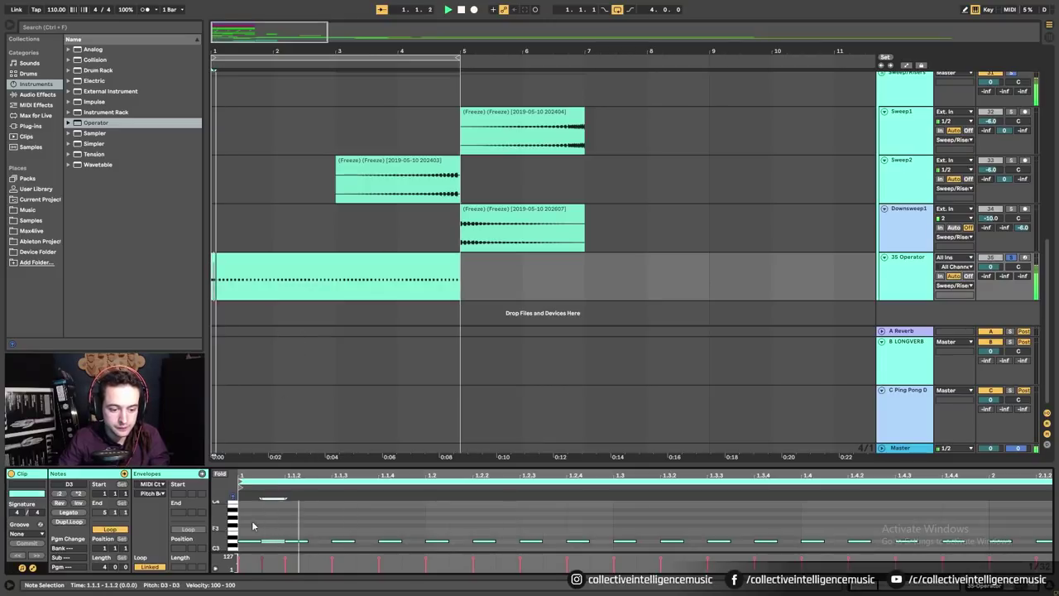
{"action": "left_click_drag", "start_coordinate": [259, 477], "coordinate": [308, 512]}
{"action": "right_click", "coordinate": [333, 528]}
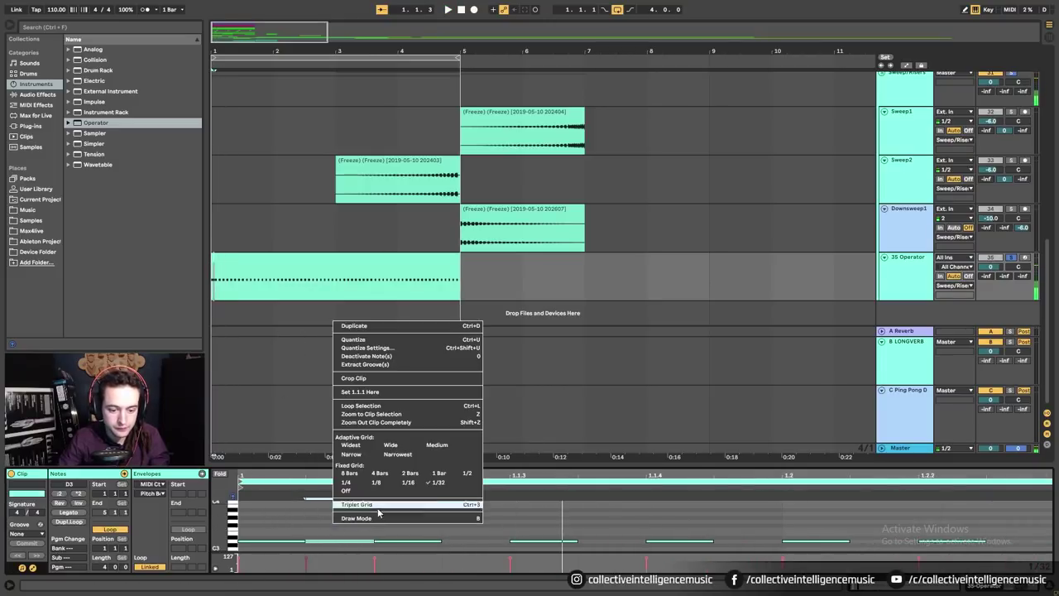
{"action": "left_click", "coordinate": [367, 543]}
{"action": "left_click", "coordinate": [353, 543]}
{"action": "left_click", "coordinate": [353, 542]}
{"action": "key", "text": "Delete"}
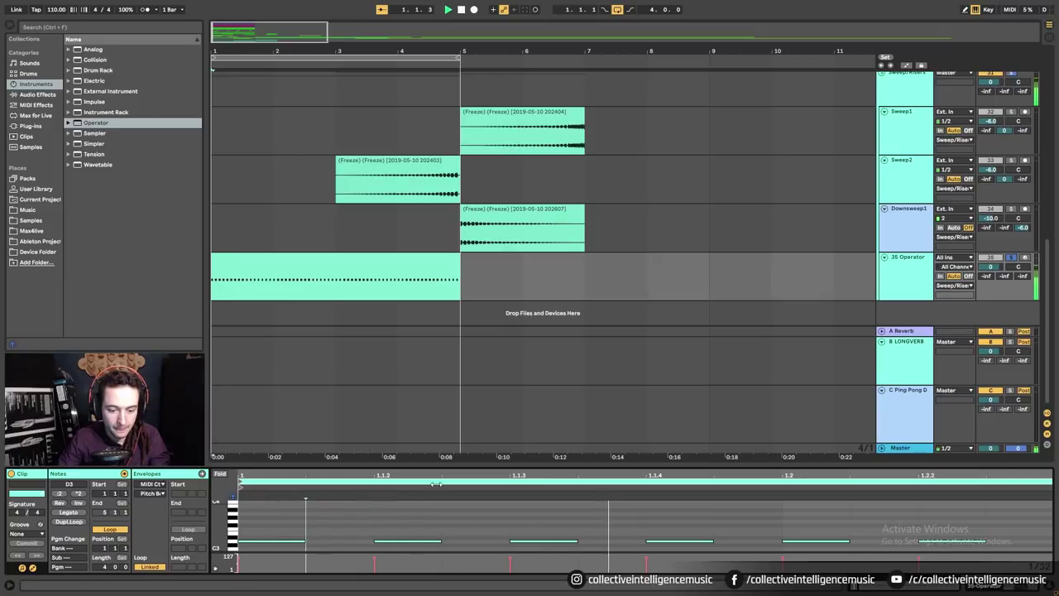
Delete the D3 notes at 1.2.1 and 1.3.4 in the Operator clip, playing the pattern between edits.
{"action": "left_click_drag", "start_coordinate": [434, 477], "coordinate": [428, 451]}
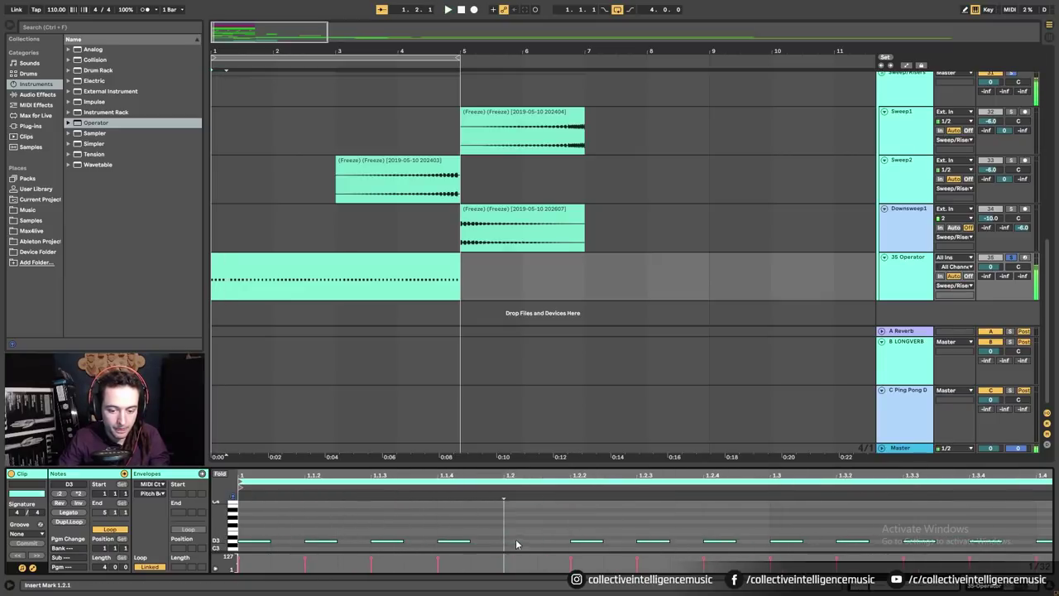
{"action": "key", "text": "space"}
{"action": "left_click_drag", "start_coordinate": [515, 478], "coordinate": [511, 451]}
{"action": "key", "text": "space"}
{"action": "key", "text": "space"}
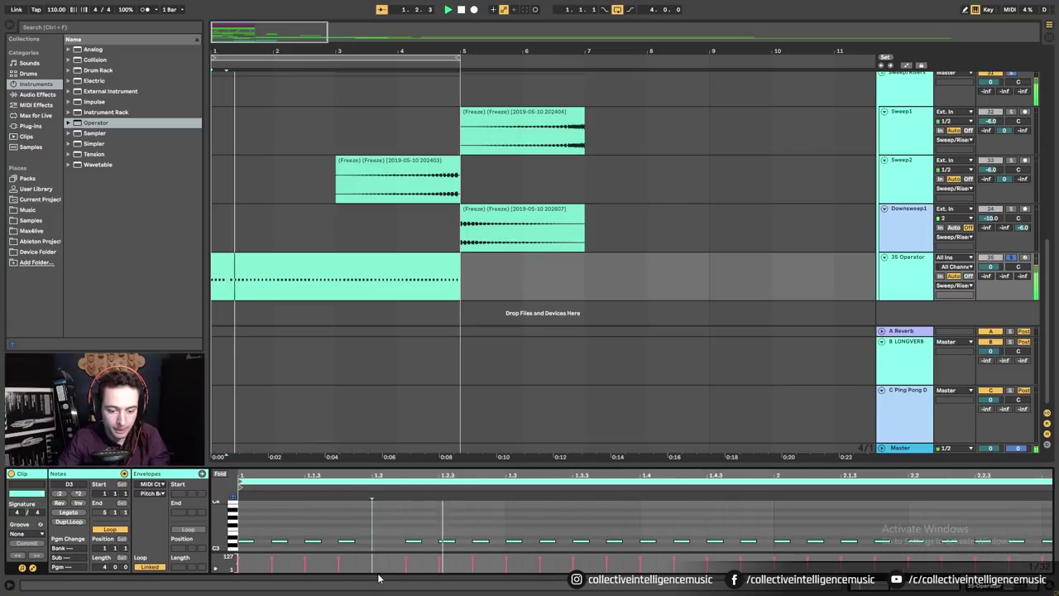
{"action": "key", "text": "space"}
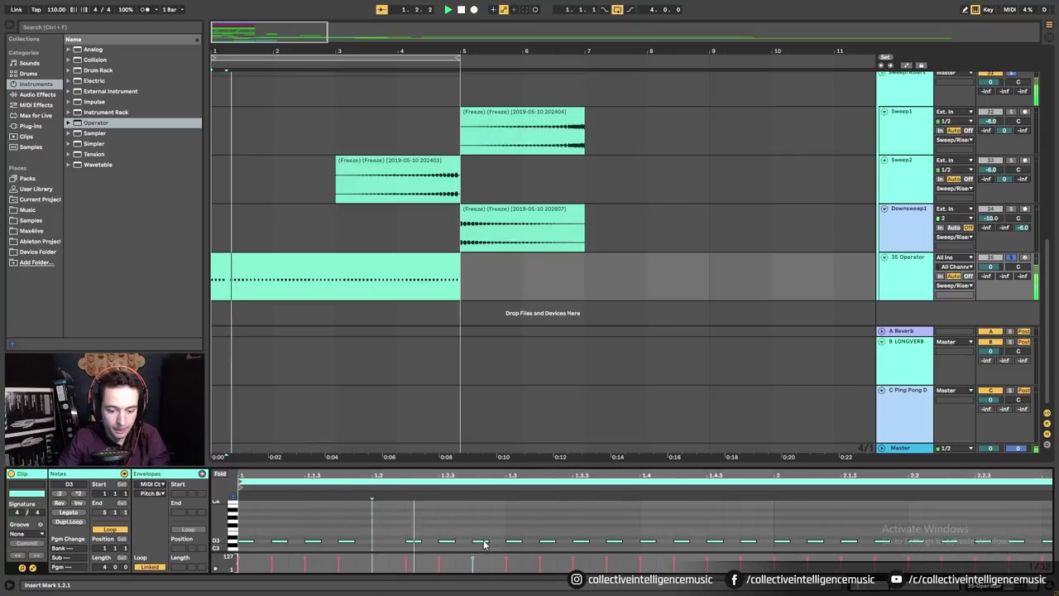
{"action": "key", "text": "space"}
{"action": "left_click_drag", "start_coordinate": [498, 477], "coordinate": [496, 460]}
{"action": "key", "text": "space"}
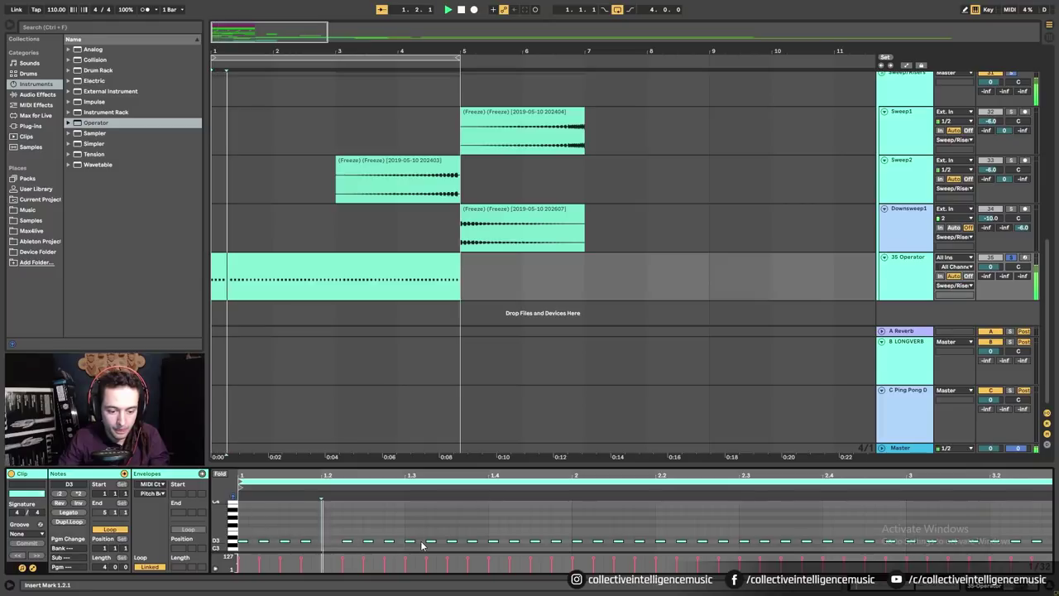
{"action": "left_click", "coordinate": [467, 549]}
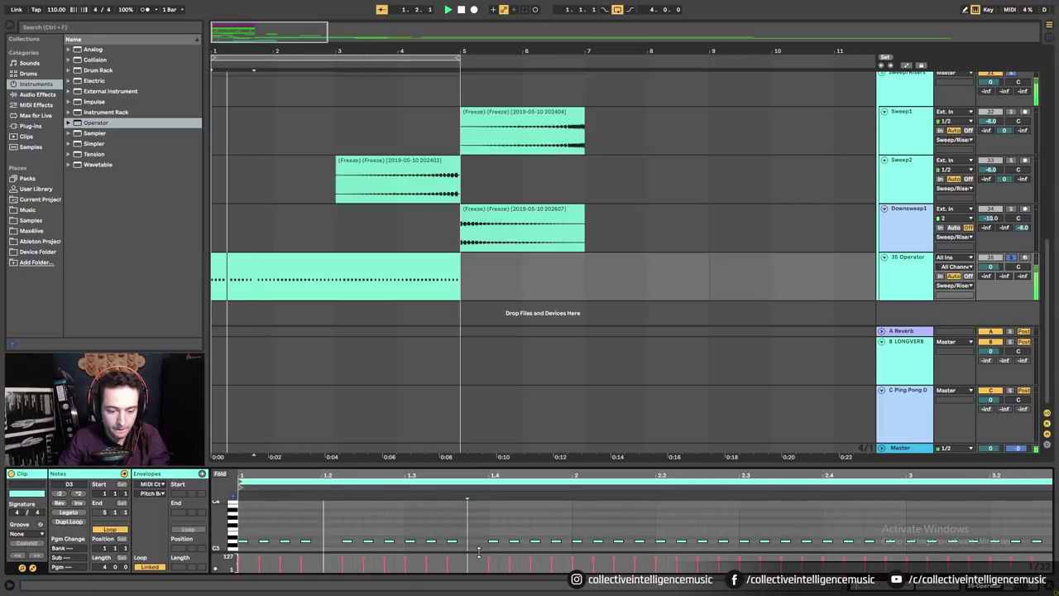
{"action": "key", "text": "space"}
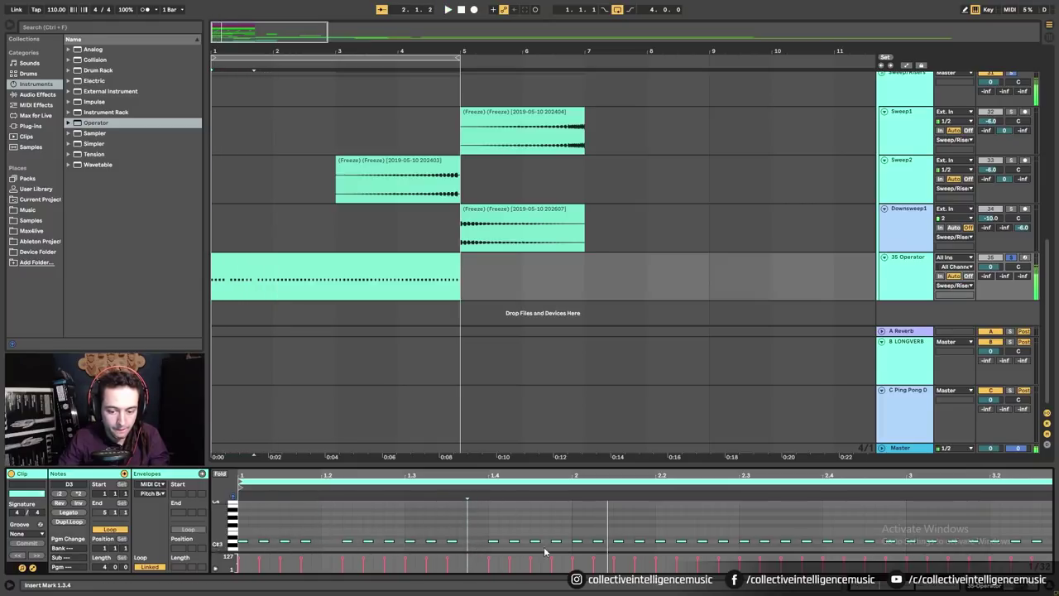
Delete the D3 note at 1.4.3 but keep a note at 1.4.4, playing the clip to check the rhythm.
{"action": "double_click", "coordinate": [557, 542]}
{"action": "key", "text": "space"}
{"action": "left_click_drag", "start_coordinate": [543, 471], "coordinate": [543, 464]}
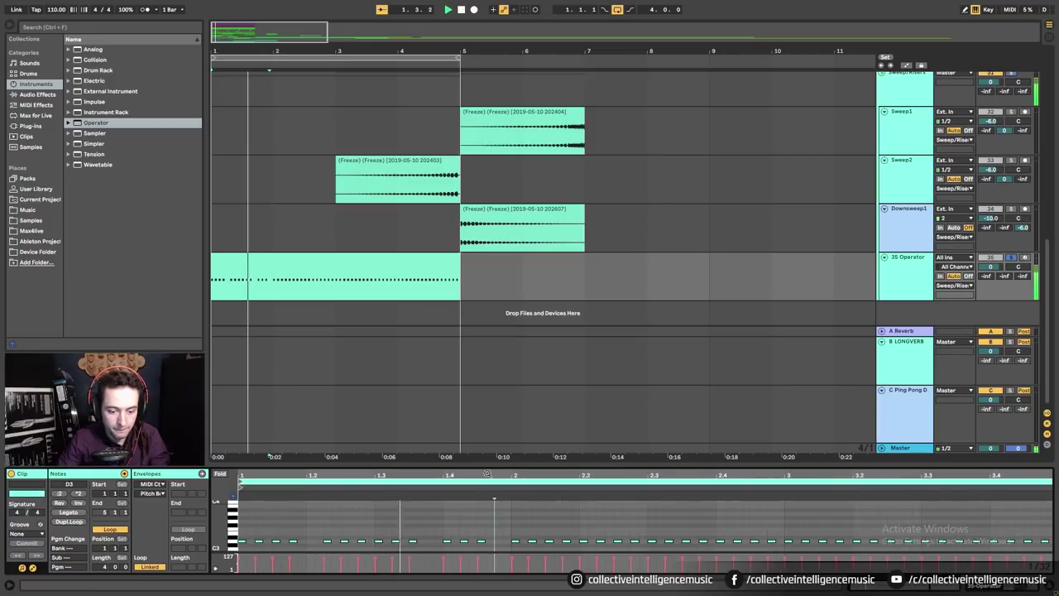
{"action": "double_click", "coordinate": [480, 541]}
{"action": "key", "text": "space"}
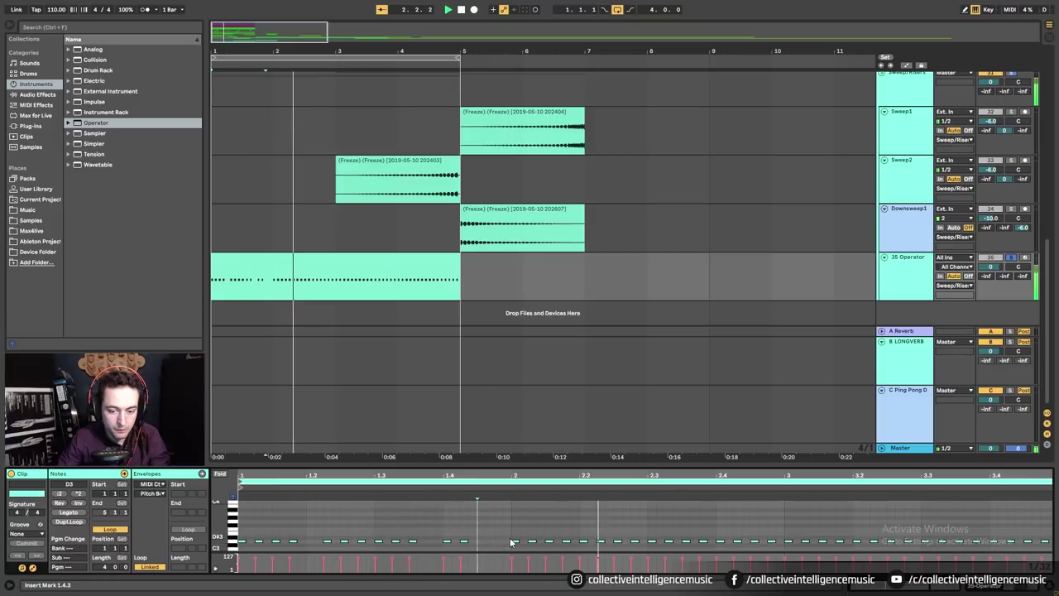
{"action": "key", "text": "space"}
{"action": "double_click", "coordinate": [497, 541]}
{"action": "key", "text": "space"}
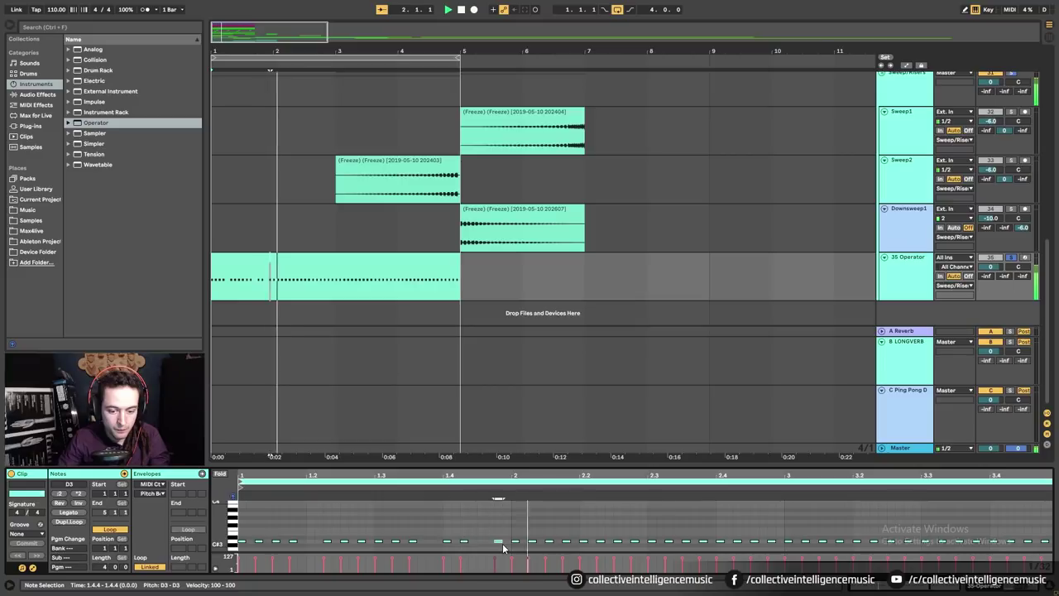
{"action": "key", "text": "space"}
Delete all D3 notes from bar 2 to the end of the clip.
{"action": "left_click_drag", "start_coordinate": [510, 553], "coordinate": [1051, 527]}
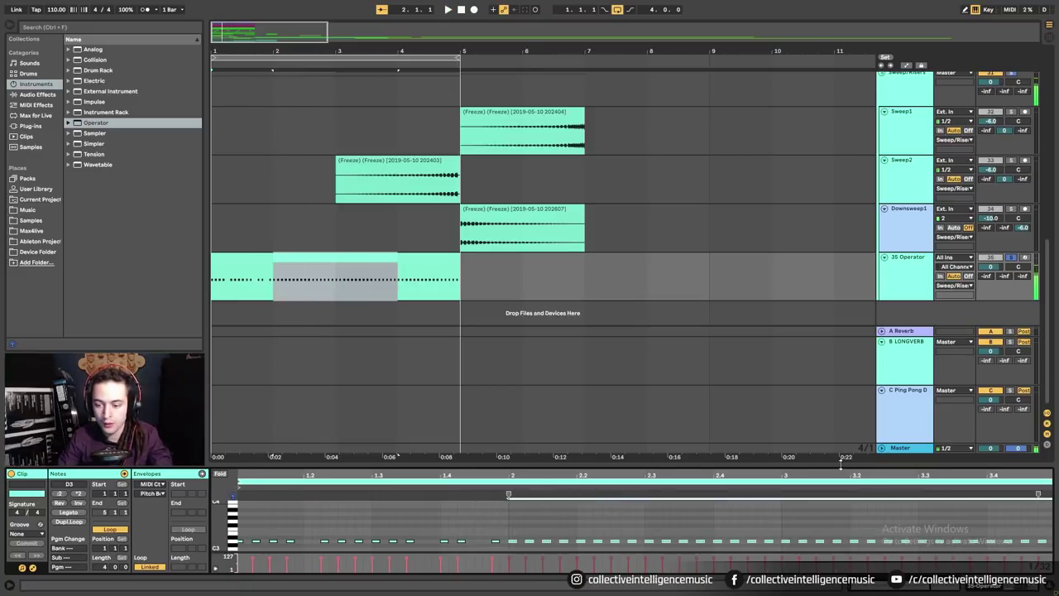
{"action": "double_click", "coordinate": [830, 474]}
{"action": "key", "text": "Delete"}
{"action": "left_click_drag", "start_coordinate": [740, 520], "coordinate": [1049, 556]}
{"action": "key", "text": "Delete"}
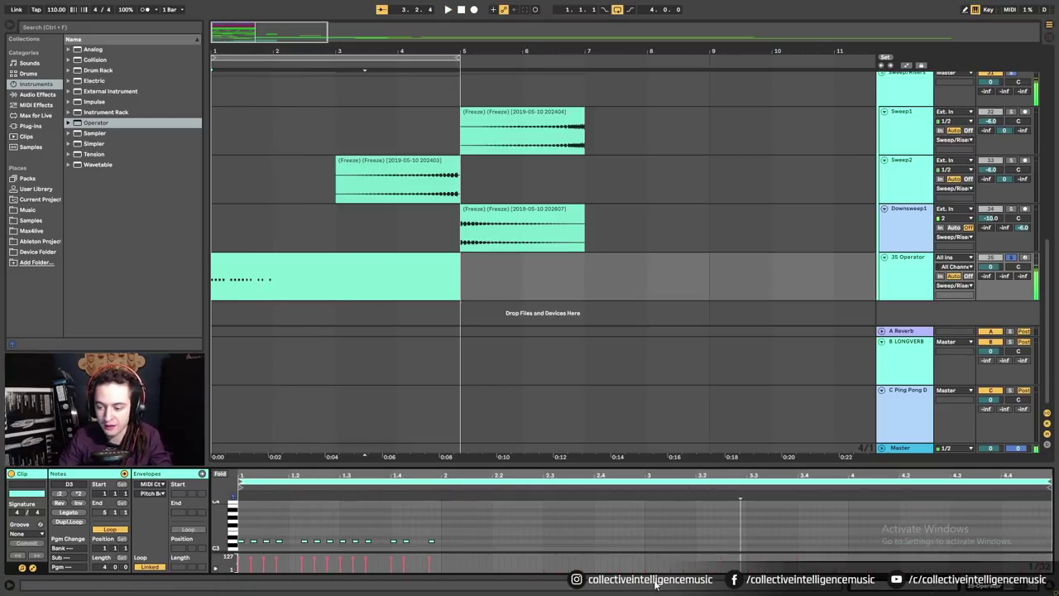
Duplicate the bar 1 note pattern three times to fill bars 2 to 4, and play the result.
{"action": "left_click_drag", "start_coordinate": [442, 545], "coordinate": [244, 522]}
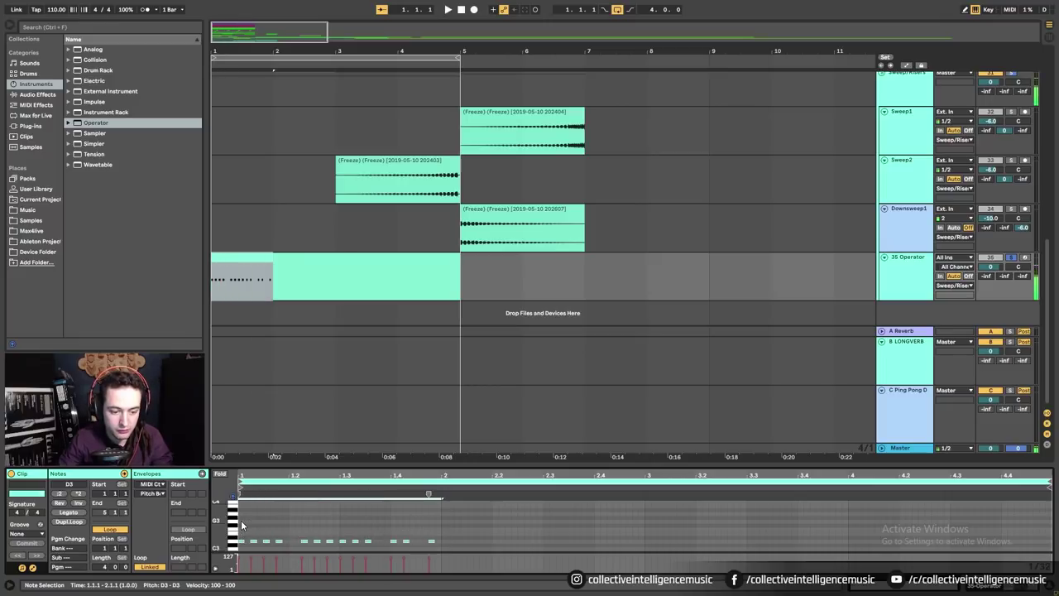
{"action": "key", "text": "ctrl+d"}
{"action": "key", "text": "ctrl+d"}
{"action": "key", "text": "ctrl+d"}
{"action": "key", "text": "space"}
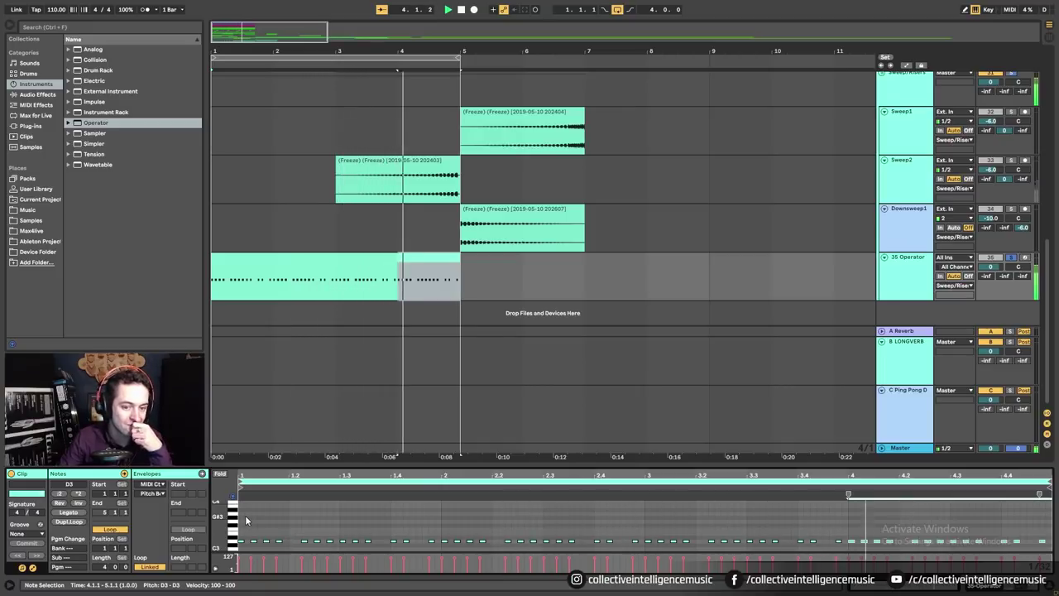
Solo both Kick tracks and the BASS group alongside the Operator track, and lower the Operator track's volume to -7 dB.
{"action": "key", "text": "shift+Tab"}
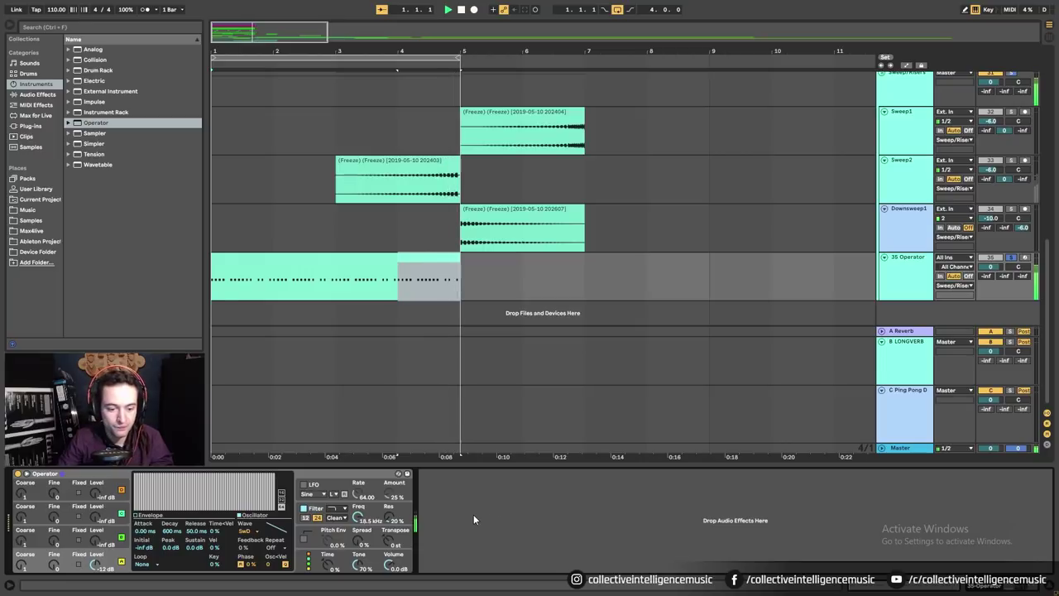
{"action": "key", "text": "space"}
{"action": "left_click_drag", "start_coordinate": [1048, 290], "coordinate": [1056, 93]}
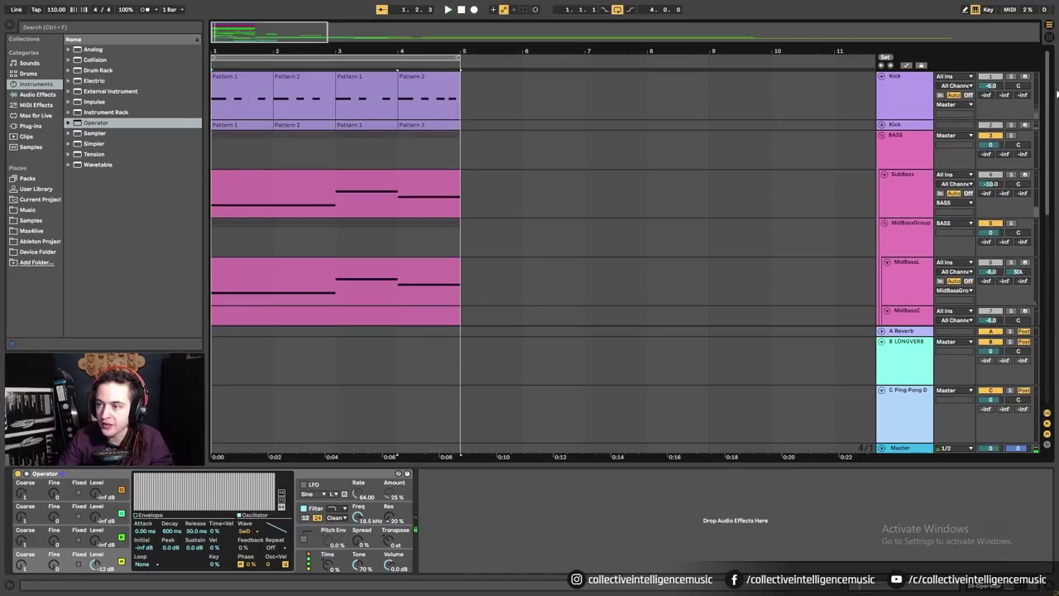
{"action": "key", "text": "space"}
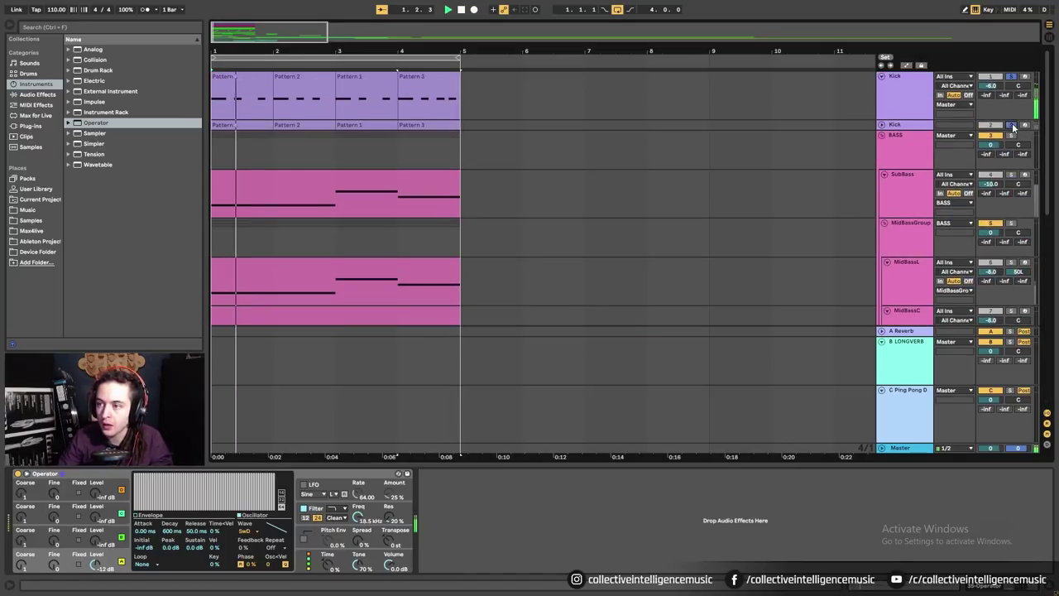
{"action": "left_click_drag", "start_coordinate": [1047, 129], "coordinate": [1049, 318]}
{"action": "left_click_drag", "start_coordinate": [991, 280], "coordinate": [1048, 339]}
{"action": "left_click", "coordinate": [1012, 135], "text": "ctrl"}
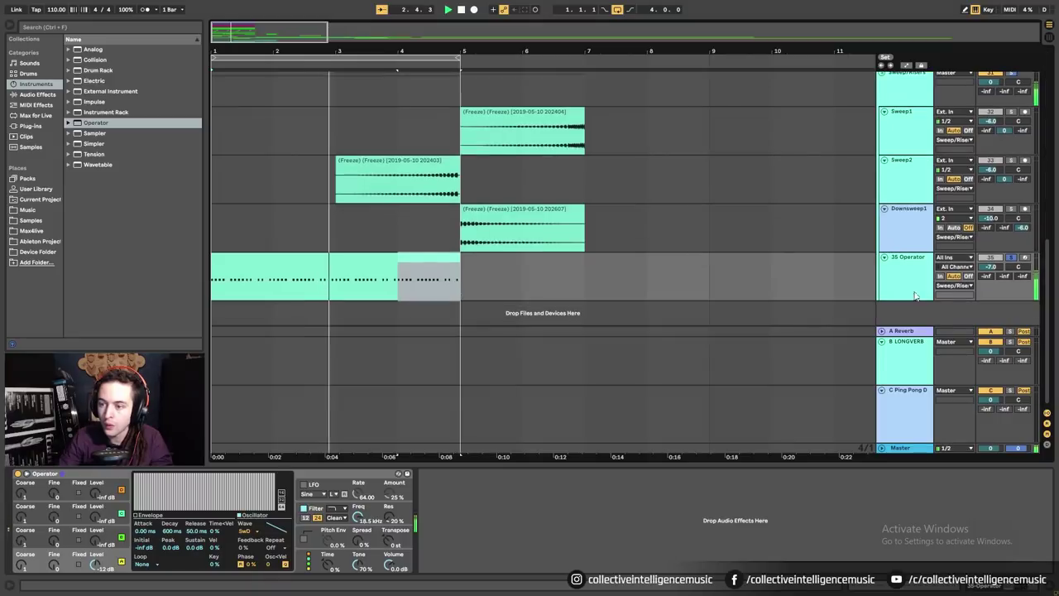
Set Operator's filter resonance to 45% and the track's Ping Pong Delay send to -10 dB, auditioning a lower filter frequency.
{"action": "left_click", "coordinate": [340, 533]}
{"action": "left_click", "coordinate": [339, 532]}
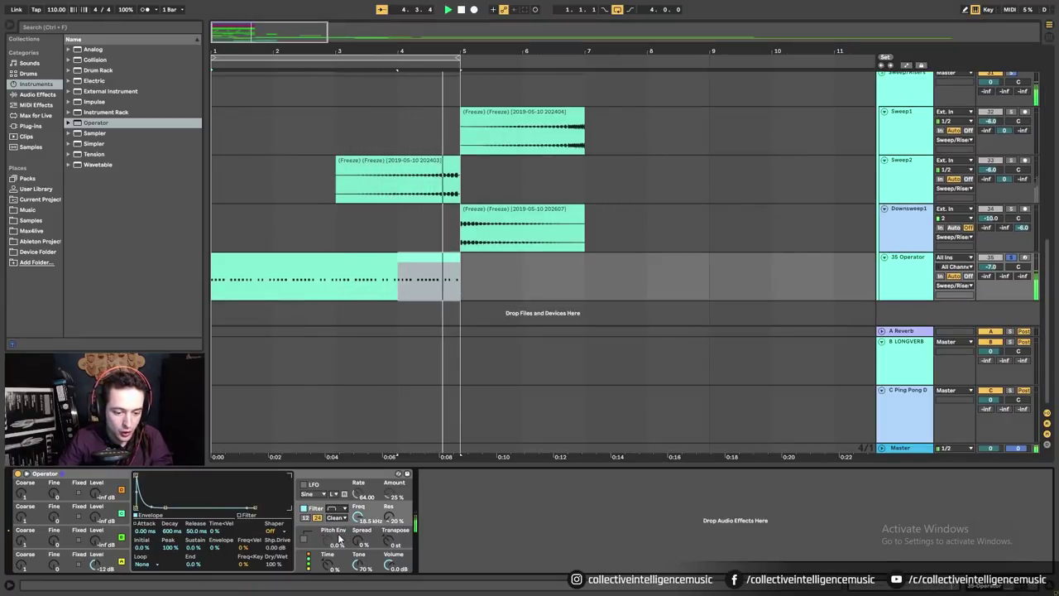
{"action": "left_click_drag", "start_coordinate": [389, 518], "coordinate": [357, 532]}
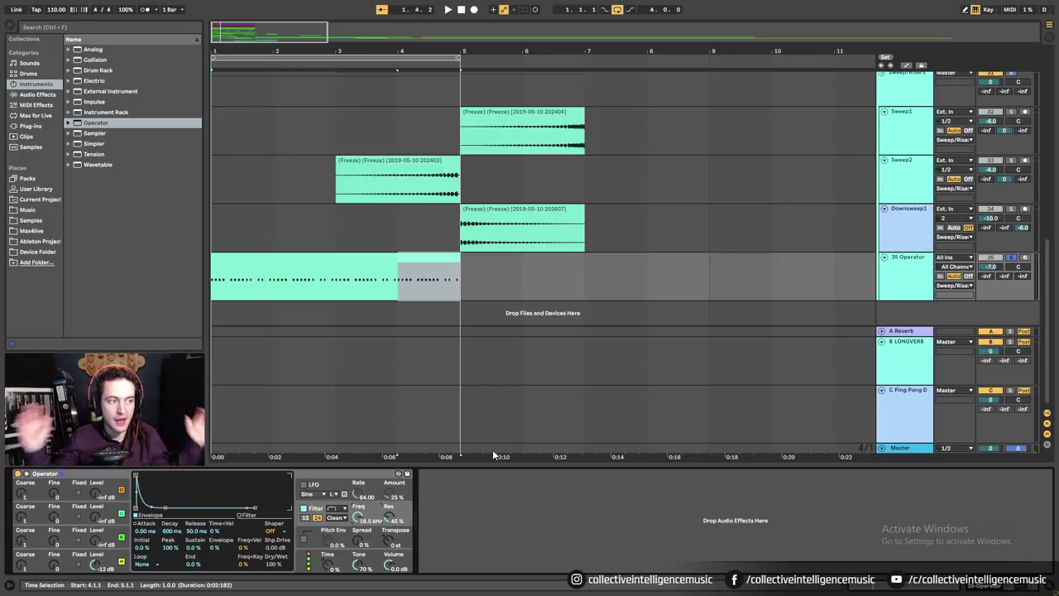
{"action": "left_click_drag", "start_coordinate": [1023, 276], "coordinate": [1022, 273]}
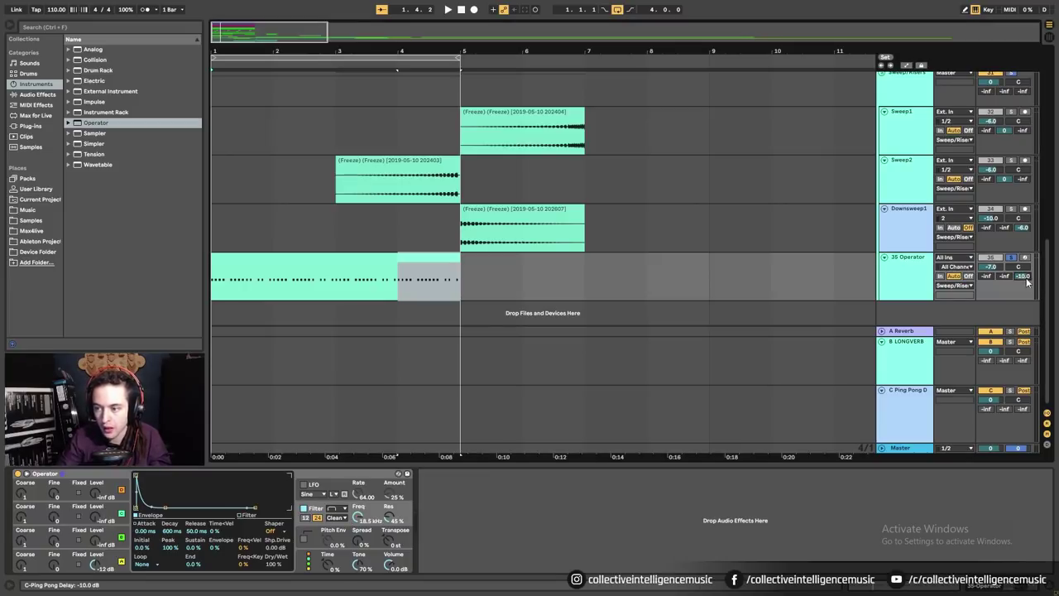
{"action": "key", "text": "space"}
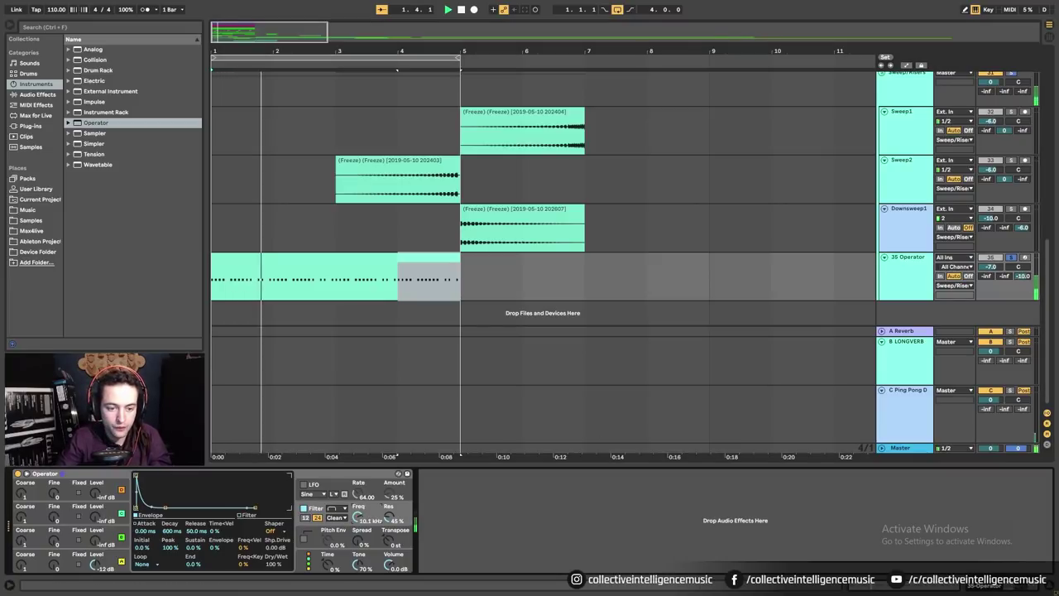
{"action": "key", "text": "space"}
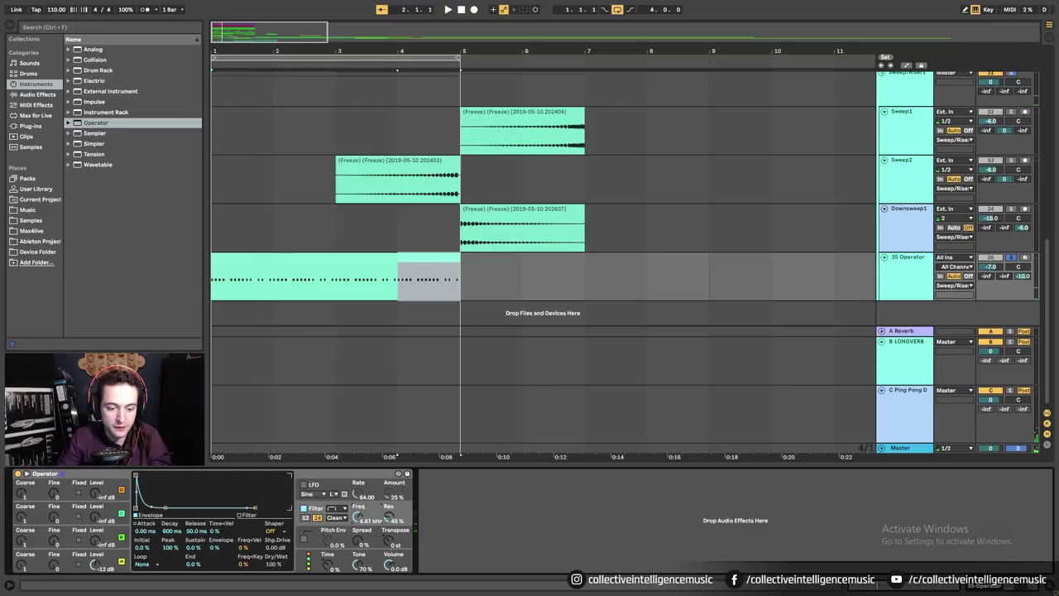
Show automation and try ramping Operator's Filter Freq down from the clip start to 142 Hz just before bar 2.
{"action": "left_click", "coordinate": [906, 65]}
{"action": "left_click_drag", "start_coordinate": [215, 265], "coordinate": [221, 268]}
{"action": "key", "text": "space"}
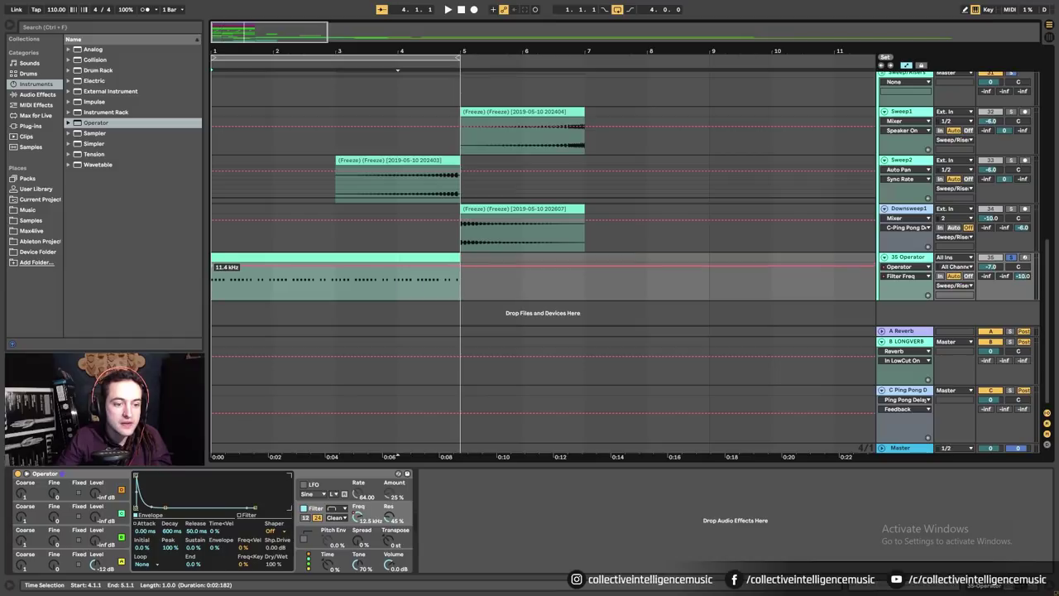
{"action": "key", "text": "space"}
{"action": "key", "text": "space"}
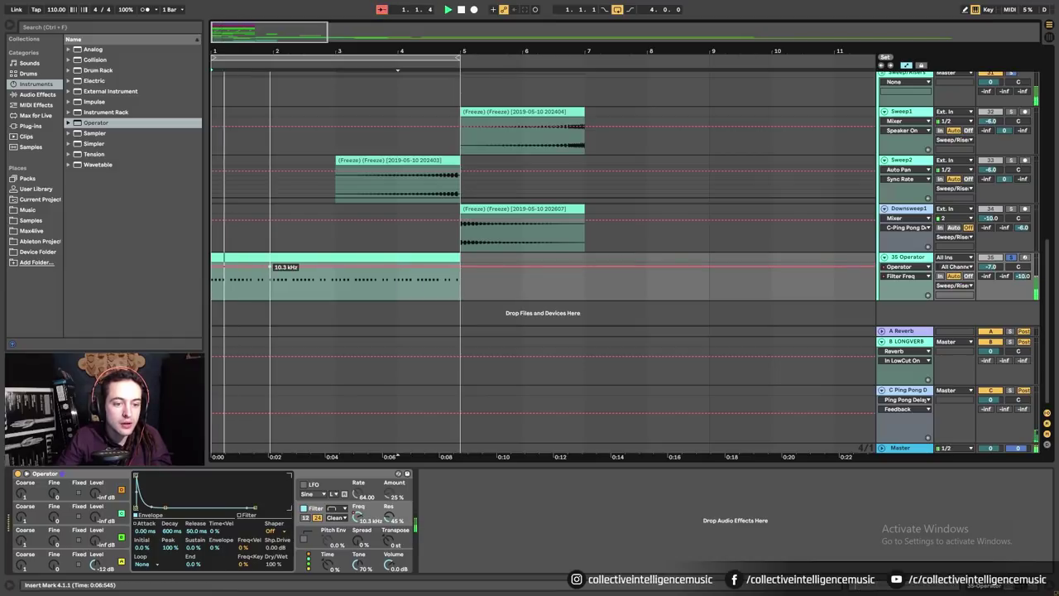
{"action": "left_click_drag", "start_coordinate": [460, 267], "coordinate": [271, 290]}
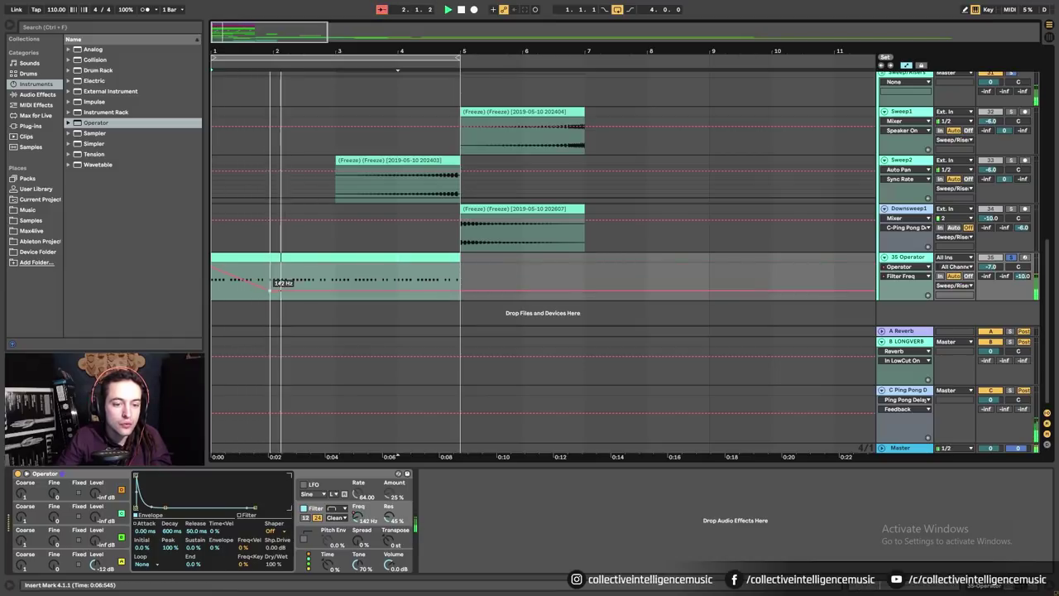
Set a one-bar grid and reshape the Filter Freq automation to dip to about 5.75 kHz at bar 3 and rise until bar 5.
{"action": "right_click", "coordinate": [519, 283]}
{"action": "left_click", "coordinate": [622, 370]}
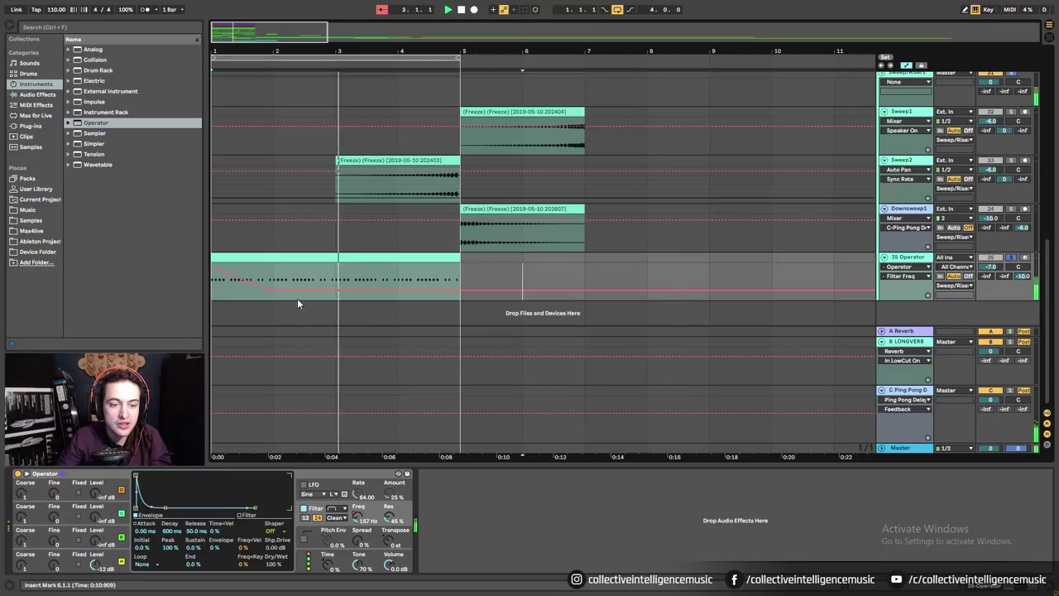
{"action": "left_click_drag", "start_coordinate": [271, 289], "coordinate": [339, 283]}
{"action": "left_click_drag", "start_coordinate": [335, 276], "coordinate": [335, 270]}
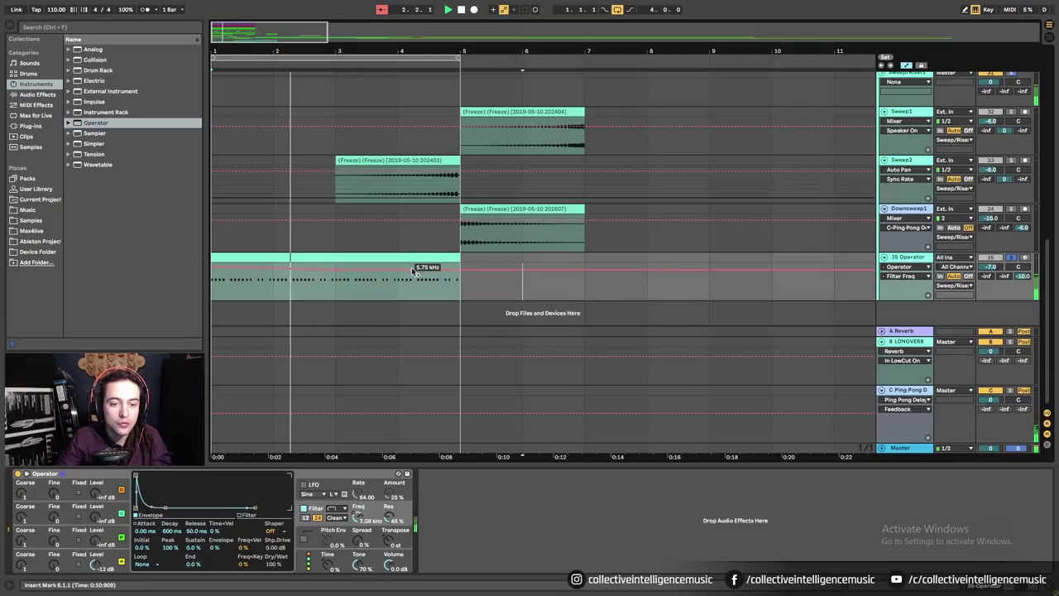
{"action": "left_click_drag", "start_coordinate": [460, 270], "coordinate": [460, 263]}
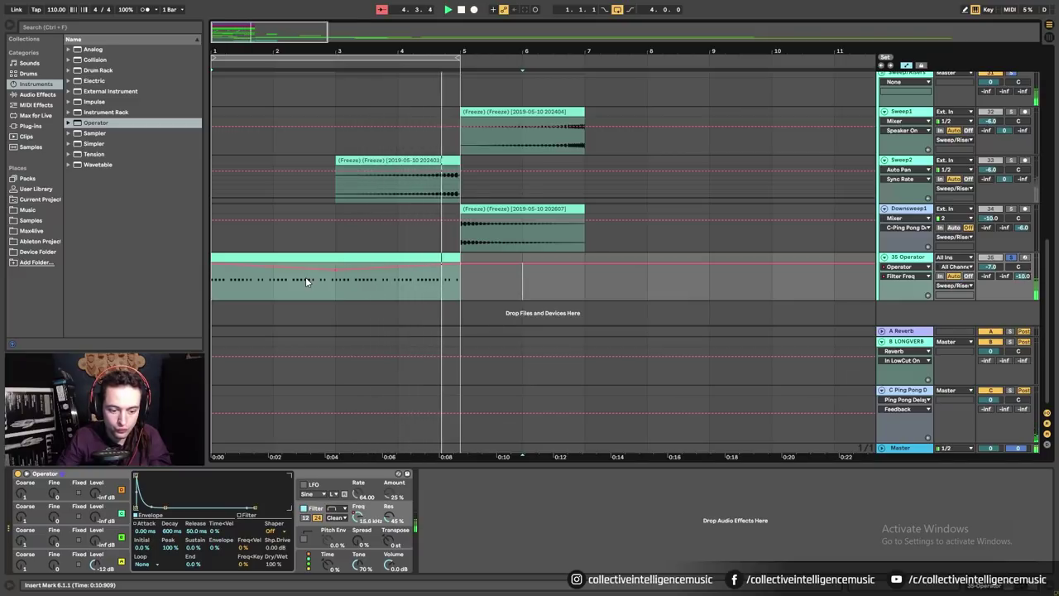
Enable Operator's pitch envelope at 100%, with initial and peak at +48 st and a decay of about 37 ms.
{"action": "left_click", "coordinate": [305, 539]}
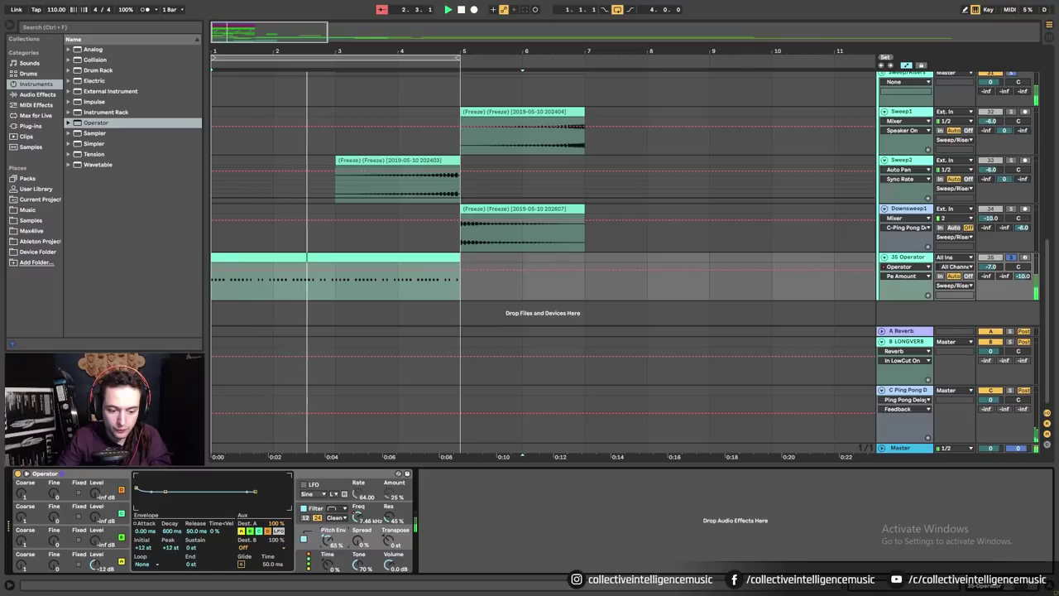
{"action": "left_click_drag", "start_coordinate": [328, 543], "coordinate": [328, 511]}
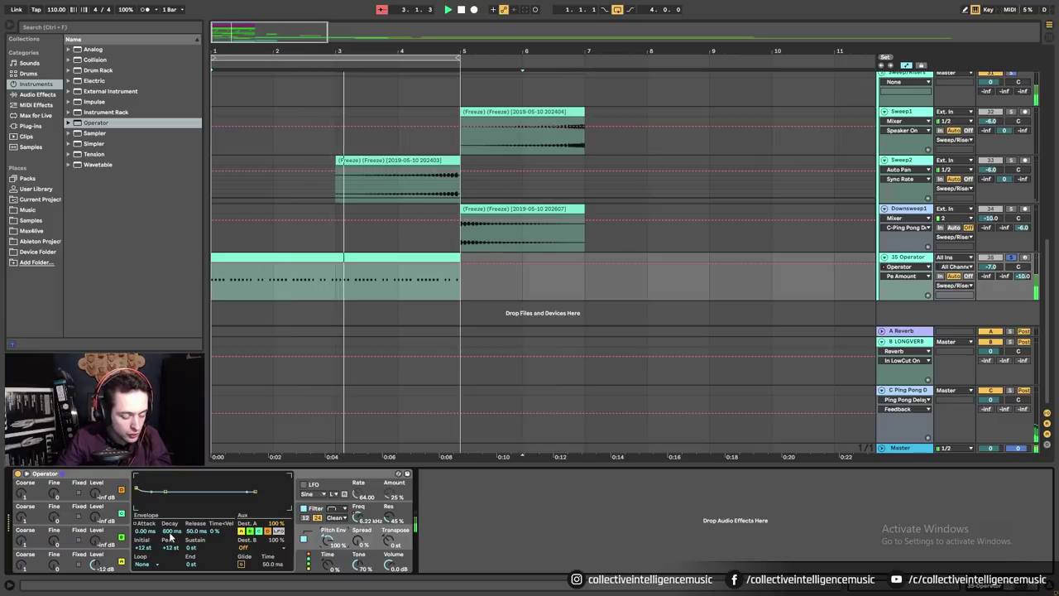
{"action": "left_click_drag", "start_coordinate": [172, 532], "coordinate": [144, 497]}
{"action": "left_click_drag", "start_coordinate": [171, 547], "coordinate": [170, 521]}
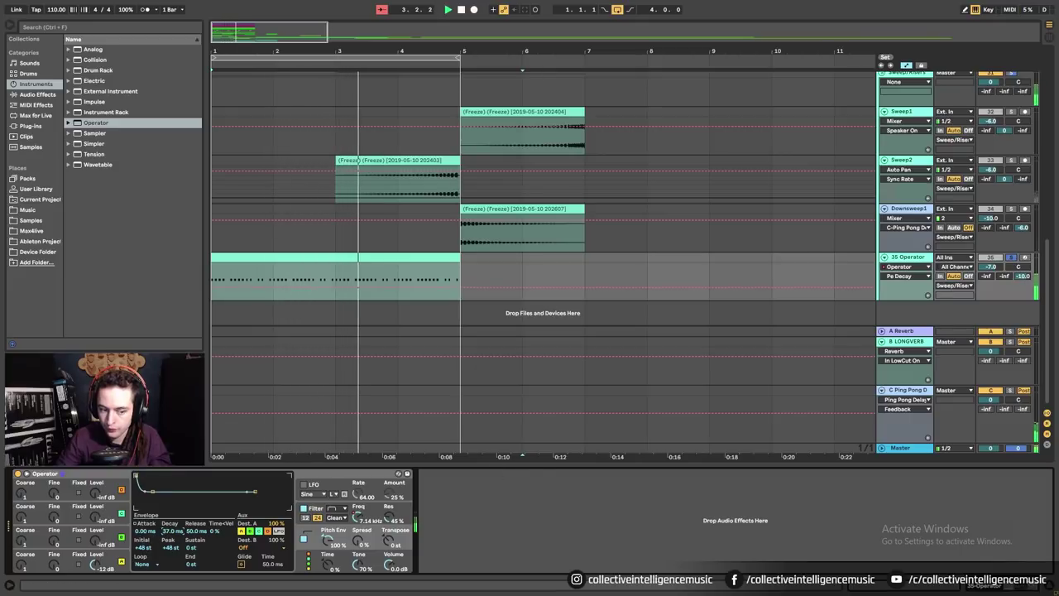
Lower the pitch envelope's peak to +24 st and set its decay to about 40.3 ms in Operator.
{"action": "left_click_drag", "start_coordinate": [170, 549], "coordinate": [170, 569]}
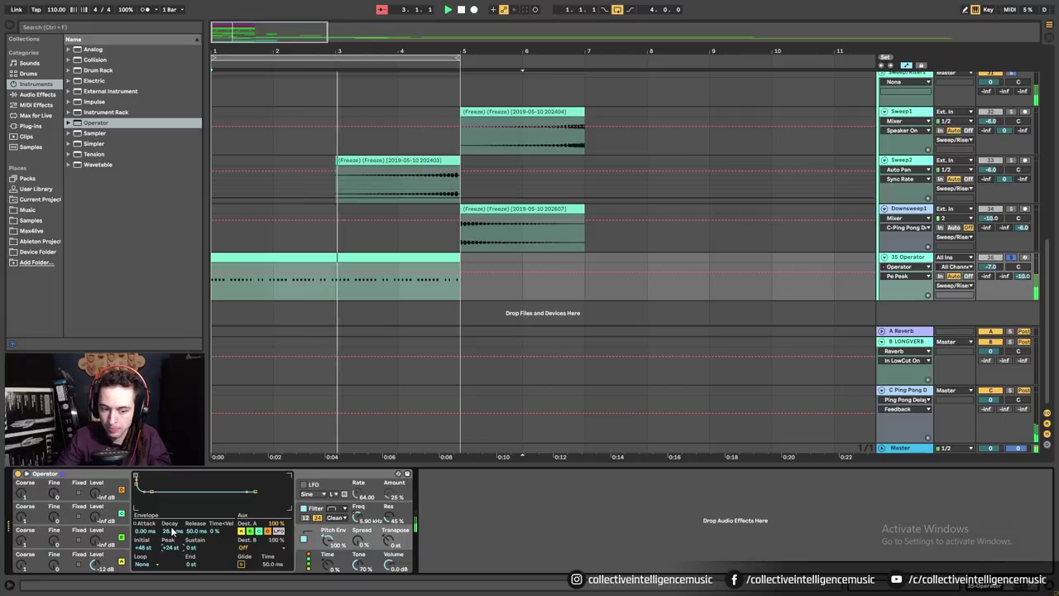
{"action": "left_click_drag", "start_coordinate": [170, 532], "coordinate": [171, 524]}
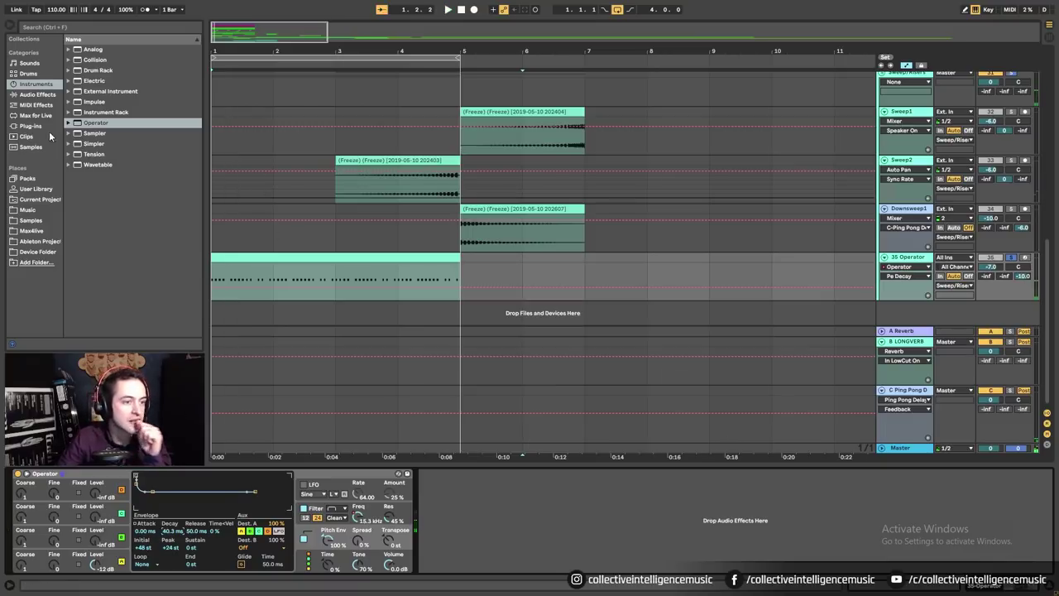
Add an Auto Pan after Operator with 100% amount and a tempo-synced rate of 8, and audition it.
{"action": "left_click", "coordinate": [47, 94]}
{"action": "left_click_drag", "start_coordinate": [94, 81], "coordinate": [546, 519]}
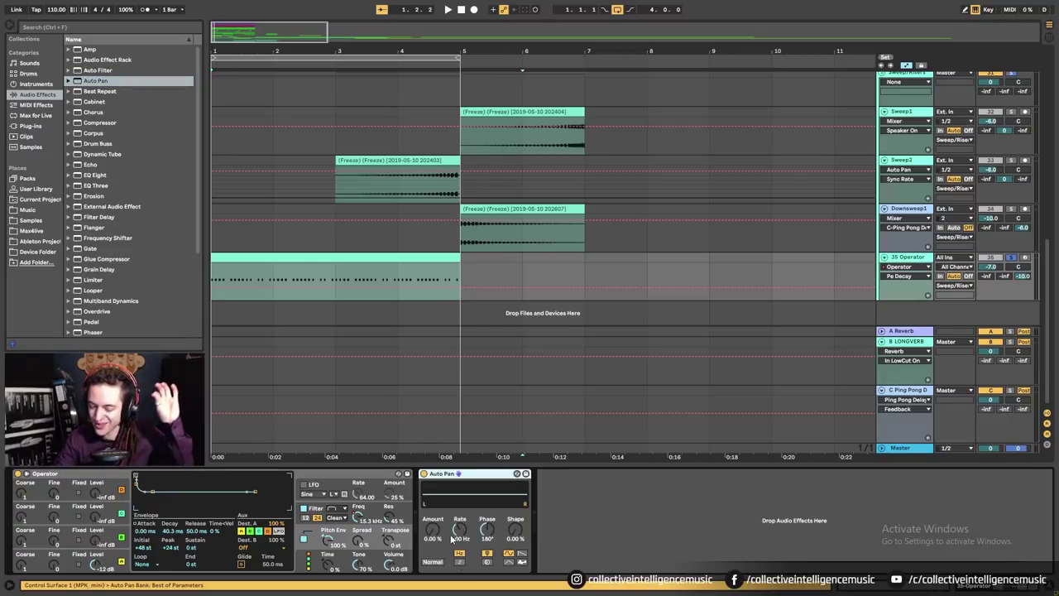
{"action": "mouse_move", "coordinate": [432, 530]}
{"action": "left_mouse_down"}
{"action": "mouse_move", "coordinate": [432, 520]}
{"action": "mouse_move", "coordinate": [459, 515]}
{"action": "left_mouse_up"}
{"action": "left_click", "coordinate": [459, 562]}
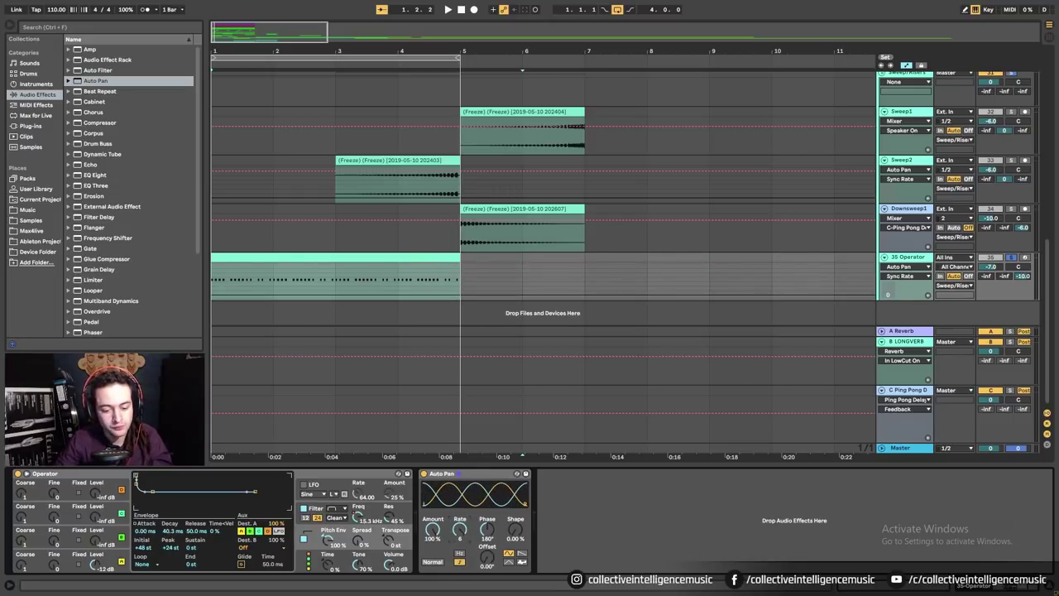
{"action": "key", "text": "space"}
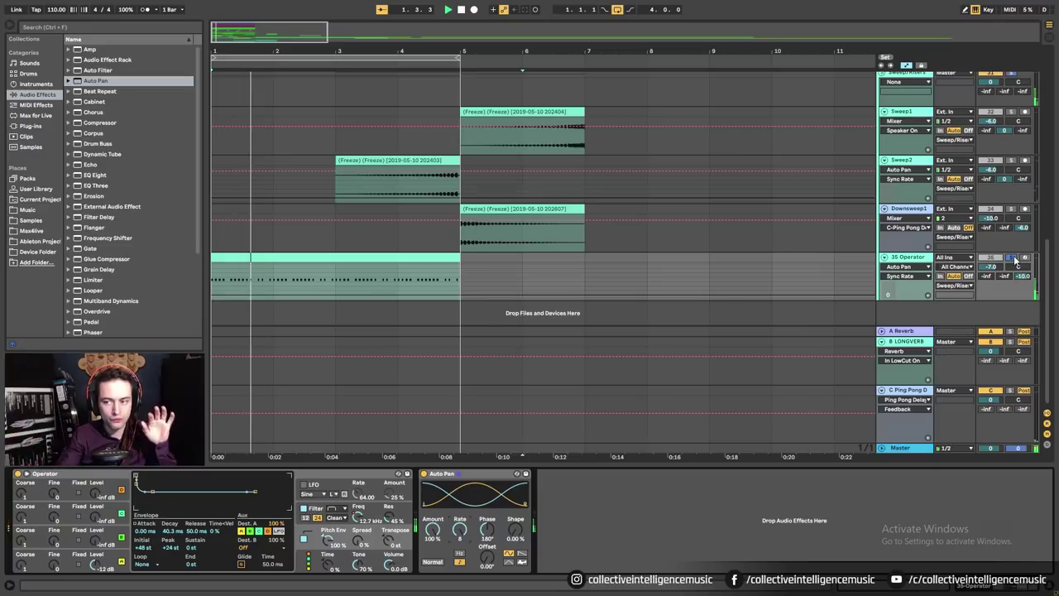
Try a Redux after Auto Pan, audition its downsampling down to 1.00, and remove the device.
{"action": "scroll", "coordinate": [677, 226], "scroll_direction": "up", "scroll_amount": 1}
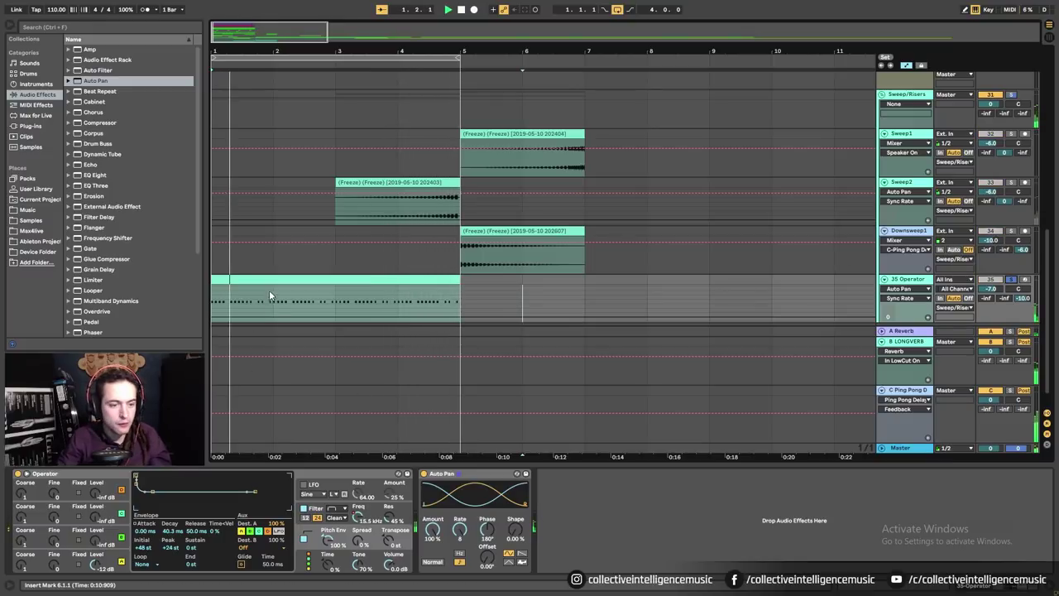
{"action": "scroll", "coordinate": [116, 300], "scroll_direction": "down", "scroll_amount": 1}
{"action": "scroll", "coordinate": [116, 300], "scroll_direction": "down", "scroll_amount": 5}
{"action": "left_click_drag", "start_coordinate": [108, 290], "coordinate": [615, 536]}
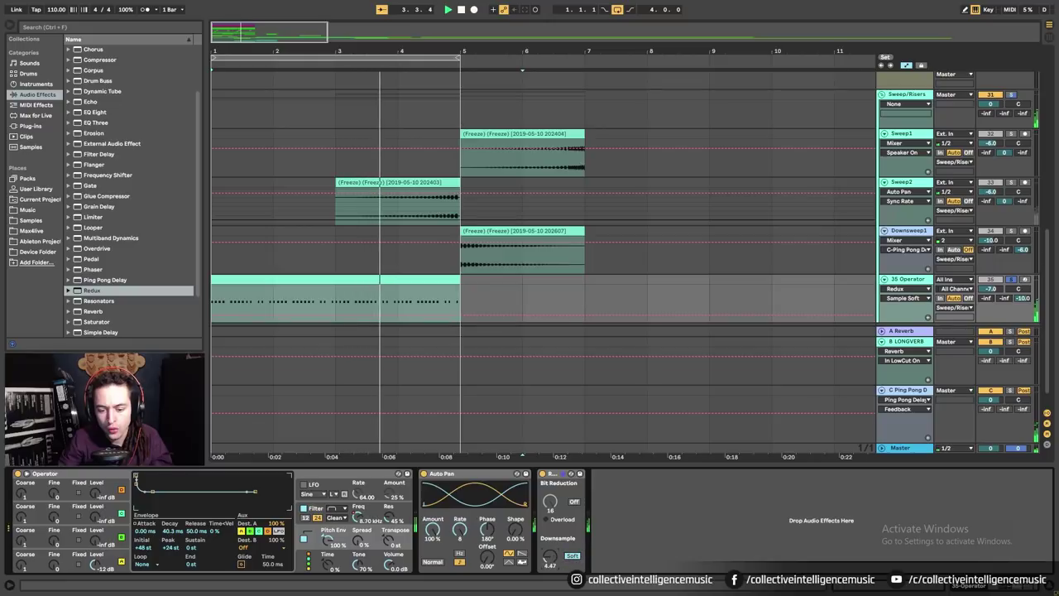
{"action": "left_click", "coordinate": [578, 559]}
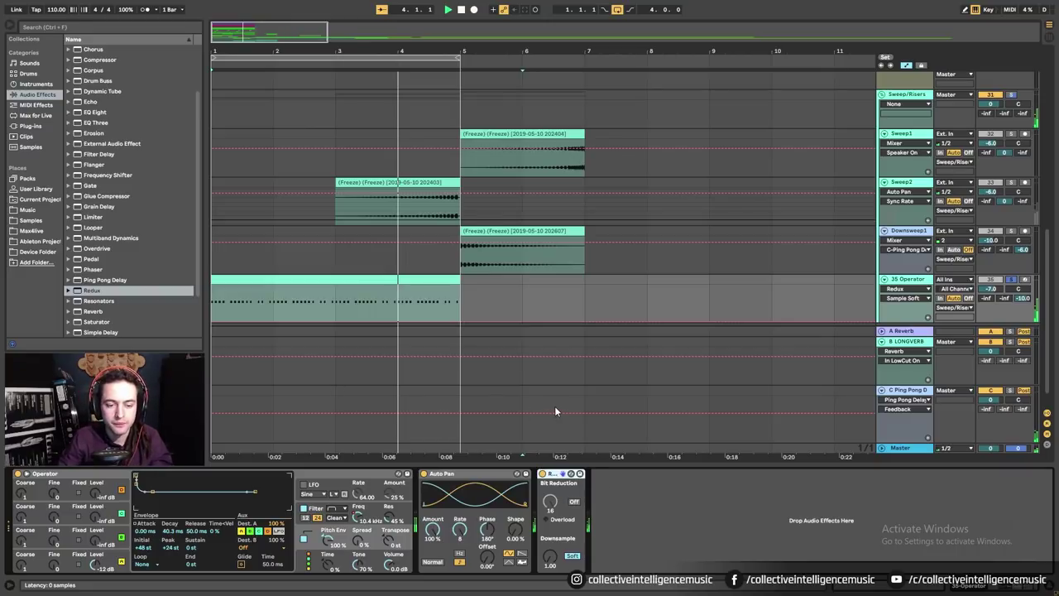
{"action": "key", "text": "Delete"}
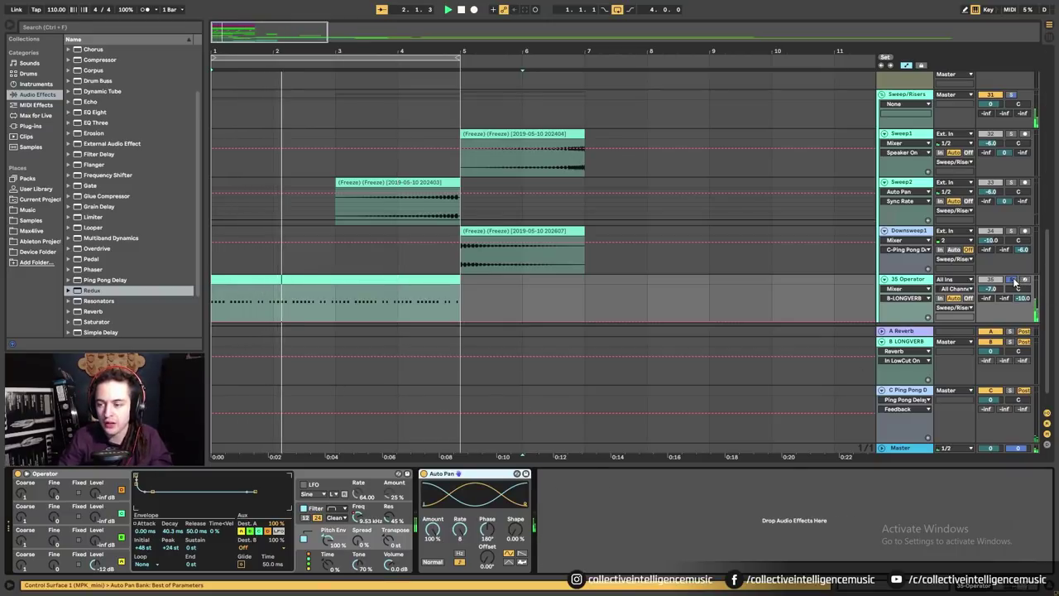
Set the Operator track's Reverb send to -15 dB and take the track out of solo.
{"action": "mouse_move", "coordinate": [986, 298]}
{"action": "left_mouse_down"}
{"action": "mouse_move", "coordinate": [990, 280]}
{"action": "mouse_move", "coordinate": [990, 308]}
{"action": "mouse_move", "coordinate": [993, 300]}
{"action": "left_mouse_up"}
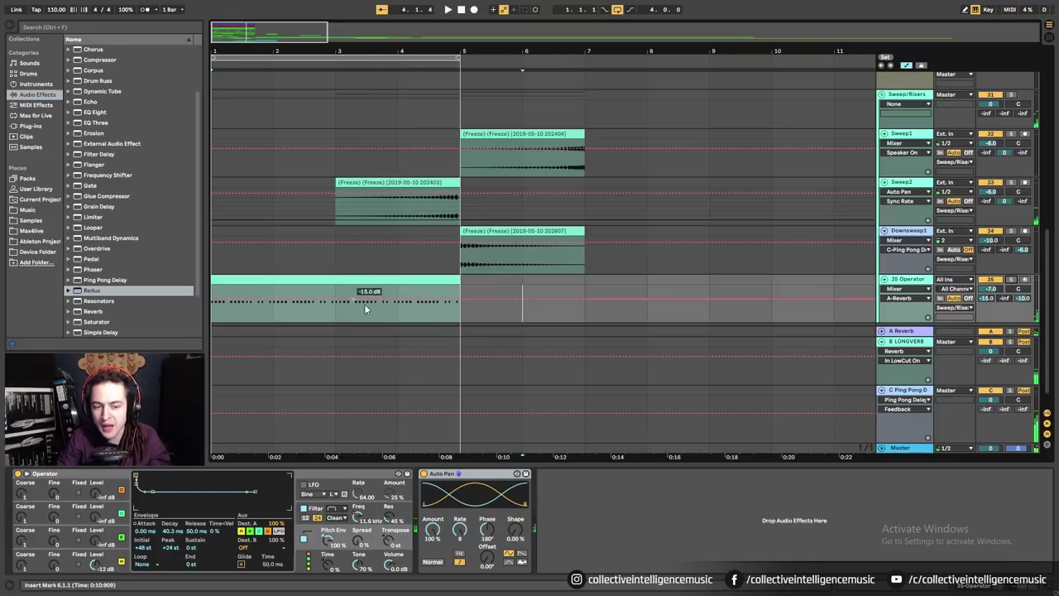
{"action": "scroll", "coordinate": [337, 287], "scroll_direction": "up", "scroll_amount": 4}
{"action": "scroll", "coordinate": [347, 287], "scroll_direction": "down", "scroll_amount": 3}
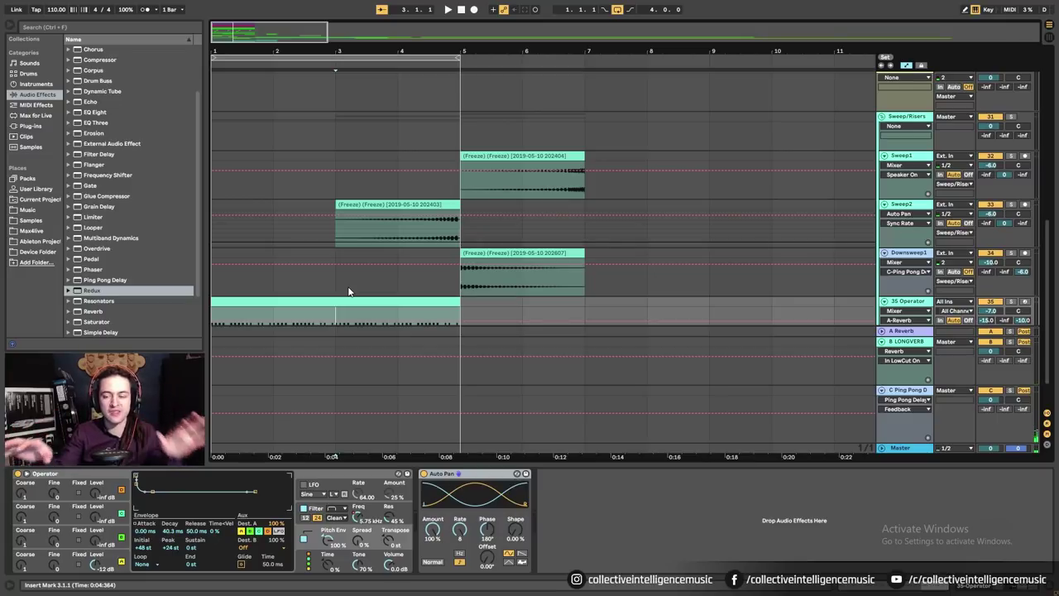
{"action": "scroll", "coordinate": [348, 291], "scroll_direction": "down", "scroll_amount": 2}
Play the four-bar loop with all tracks, and audition the LEADS and Atmos groups in solo.
{"action": "left_click", "coordinate": [301, 256]}
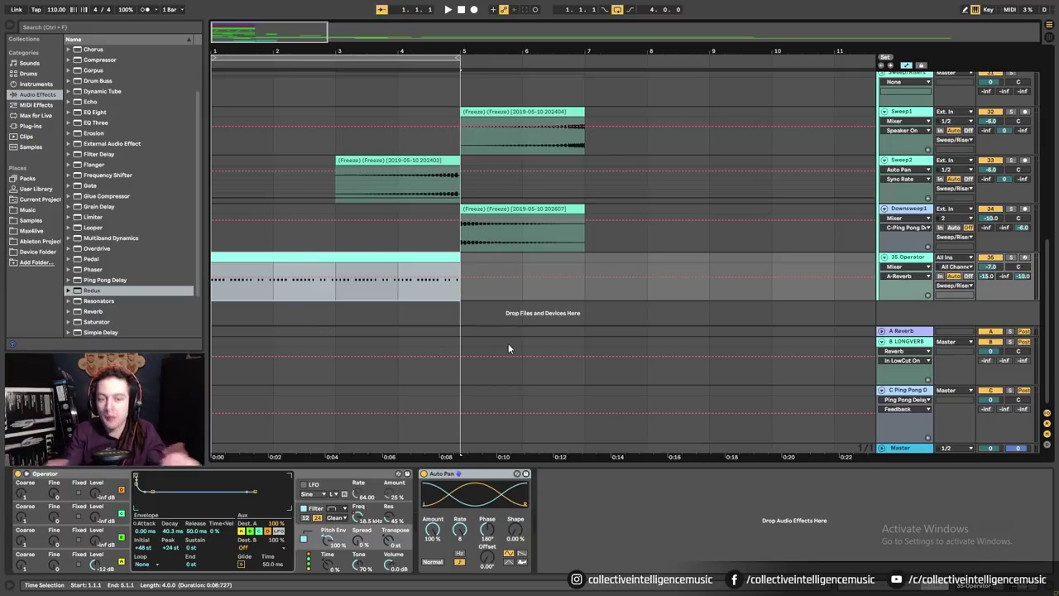
{"action": "scroll", "coordinate": [504, 315], "scroll_direction": "up", "scroll_amount": 10}
{"action": "key", "text": "space"}
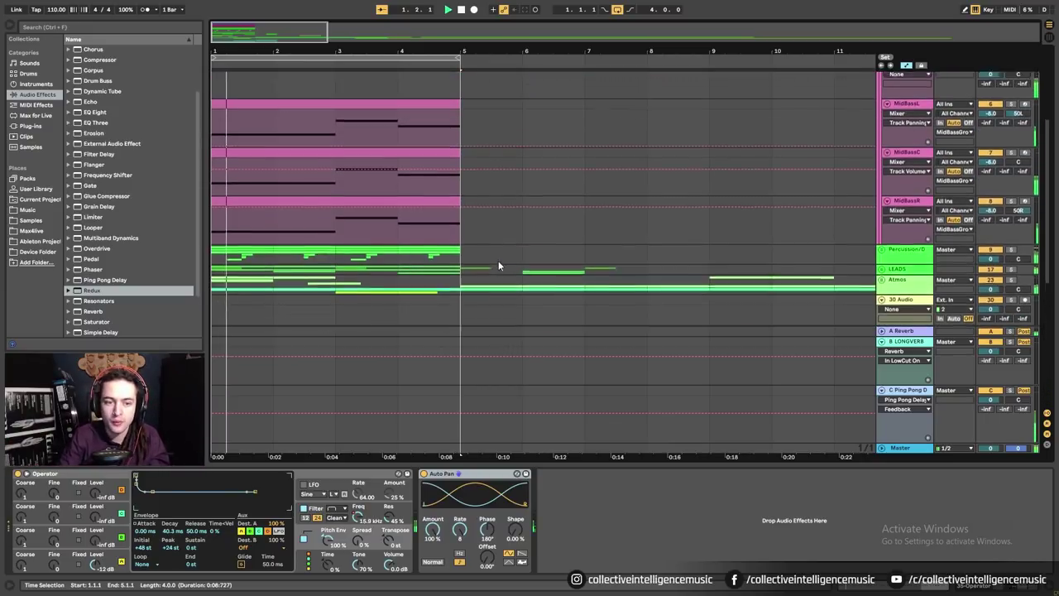
{"action": "scroll", "coordinate": [499, 263], "scroll_direction": "up", "scroll_amount": 7}
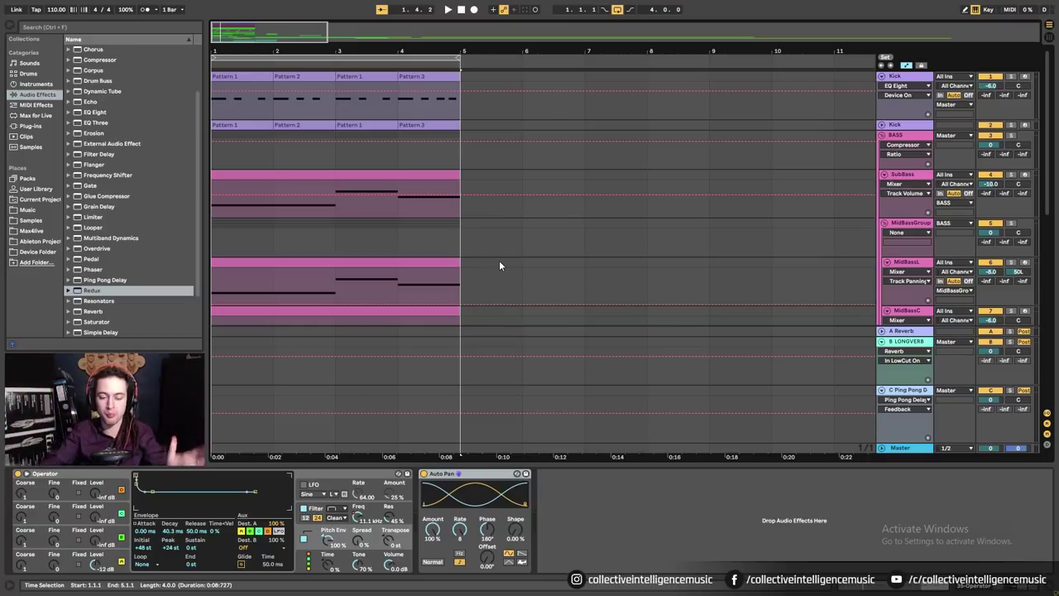
{"action": "scroll", "coordinate": [499, 266], "scroll_direction": "down", "scroll_amount": 6}
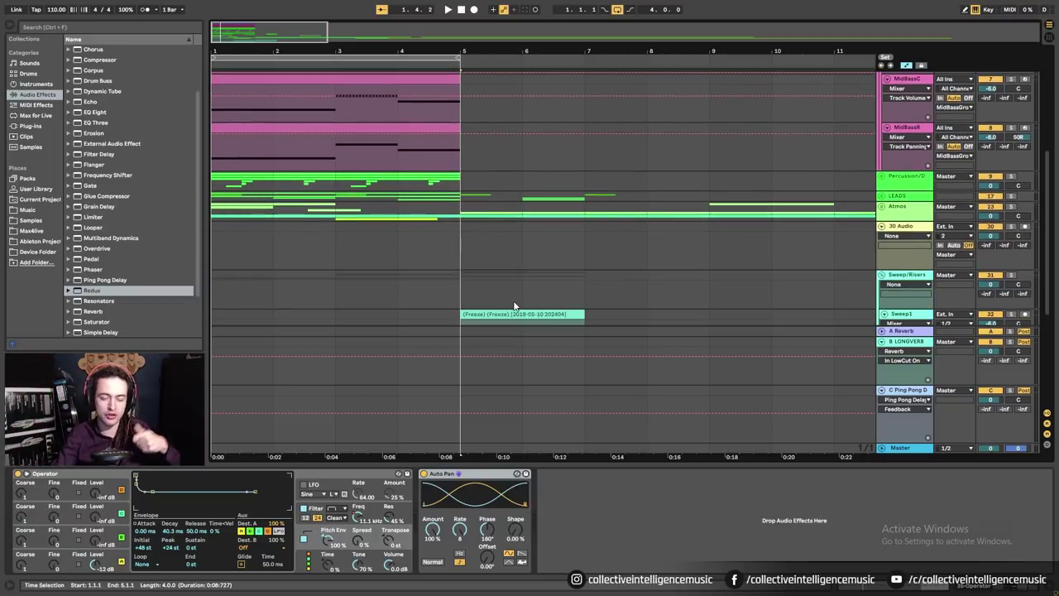
{"action": "scroll", "coordinate": [520, 310], "scroll_direction": "down", "scroll_amount": 2}
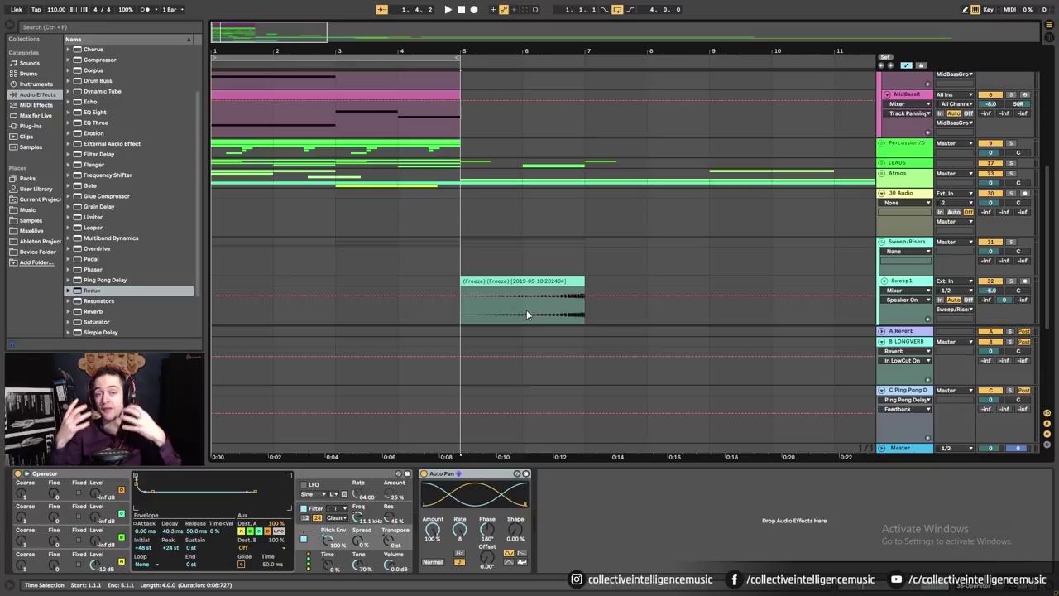
{"action": "key", "text": "space"}
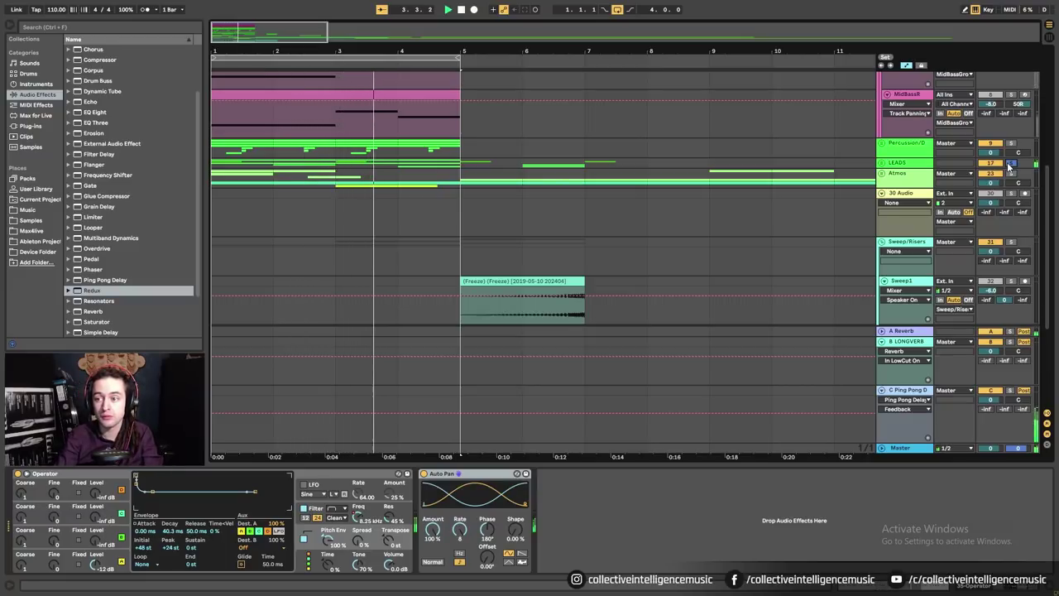
{"action": "key", "text": "space"}
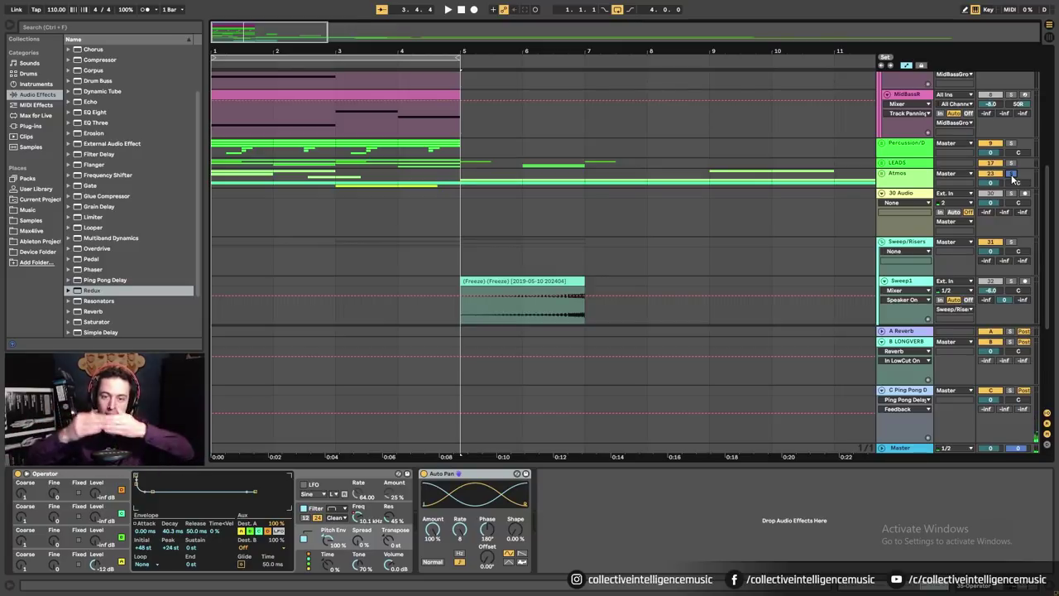
Take the Atmos group out of solo and rename the Operator track as Creeper.
{"action": "scroll", "coordinate": [637, 210], "scroll_direction": "down", "scroll_amount": 2}
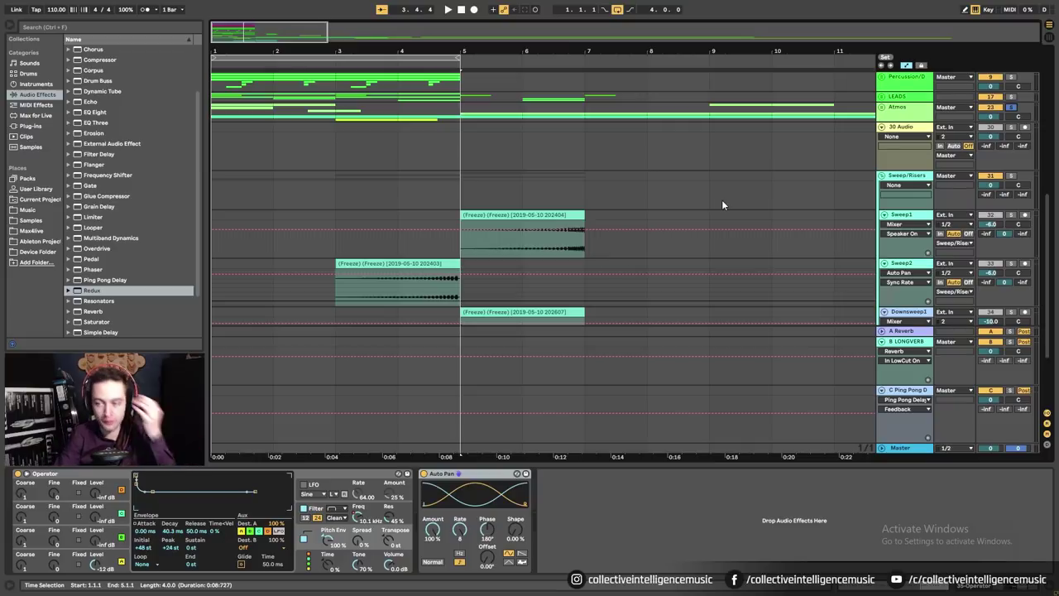
{"action": "scroll", "coordinate": [722, 205], "scroll_direction": "up", "scroll_amount": 5}
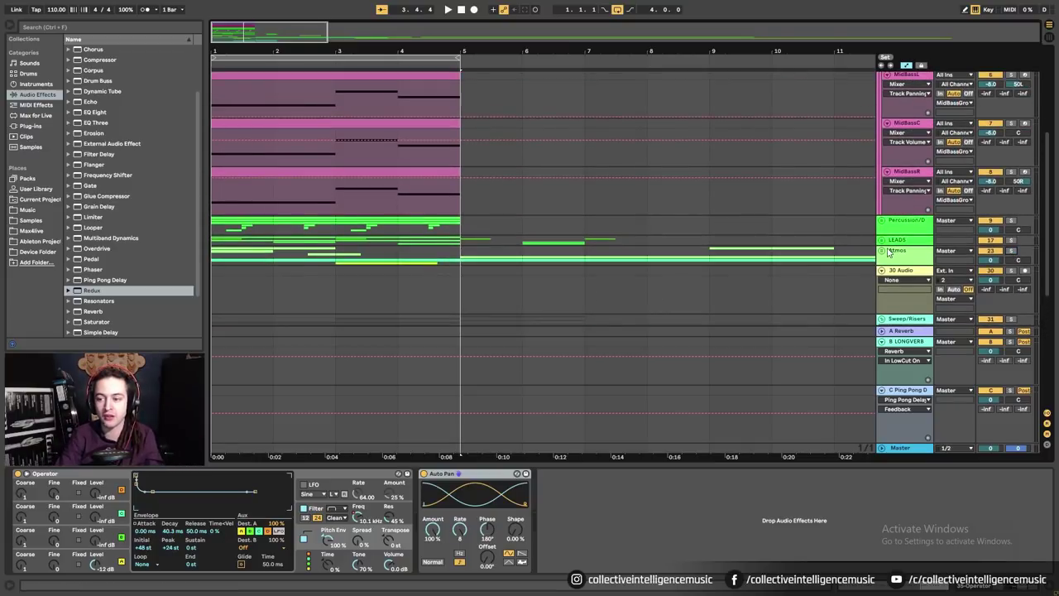
{"action": "scroll", "coordinate": [865, 286], "scroll_direction": "down", "scroll_amount": 6}
{"action": "scroll", "coordinate": [865, 314], "scroll_direction": "down", "scroll_amount": 1}
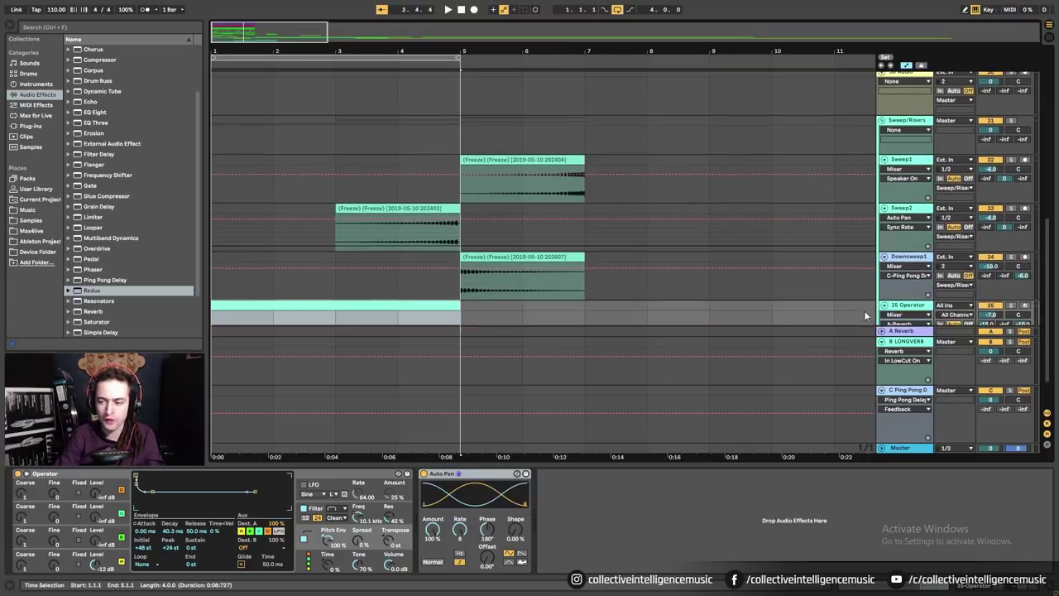
{"action": "scroll", "coordinate": [865, 315], "scroll_direction": "down", "scroll_amount": 2}
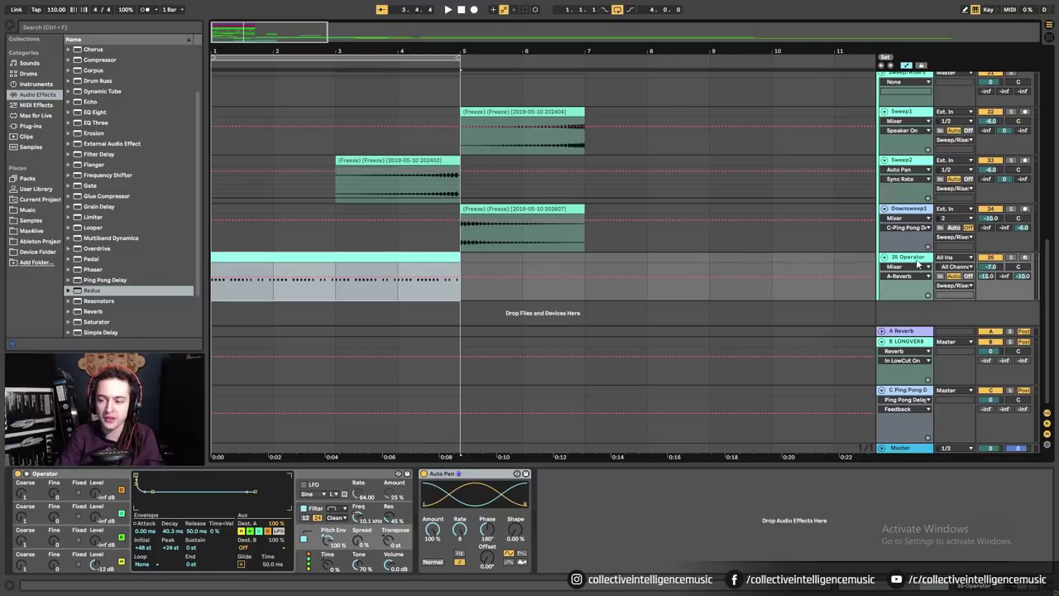
{"action": "key", "text": "ctrl+r"}
{"action": "type", "text": "C"}
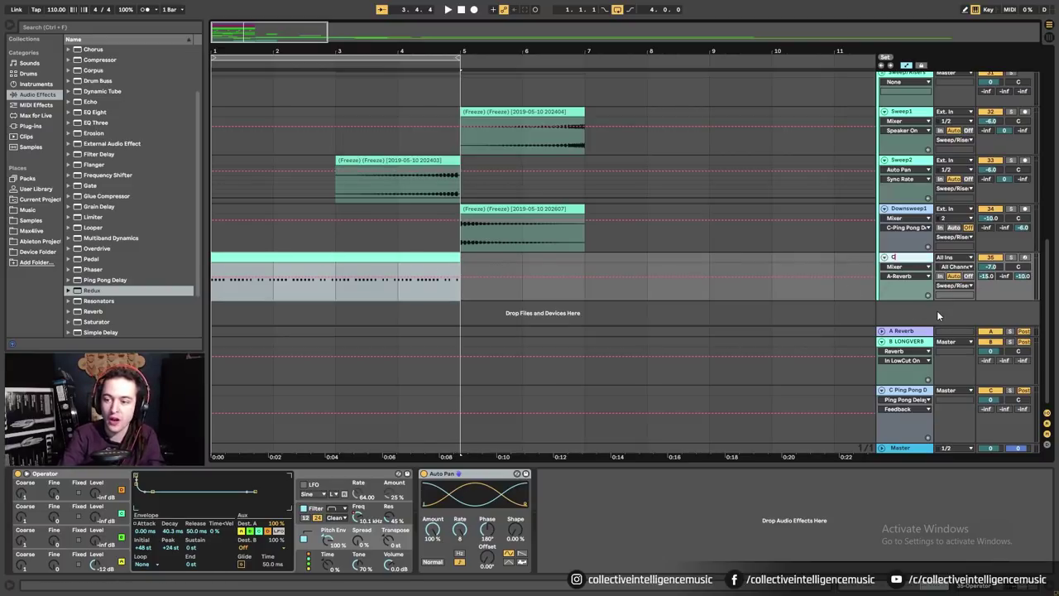
{"action": "type", "text": "reeper"}
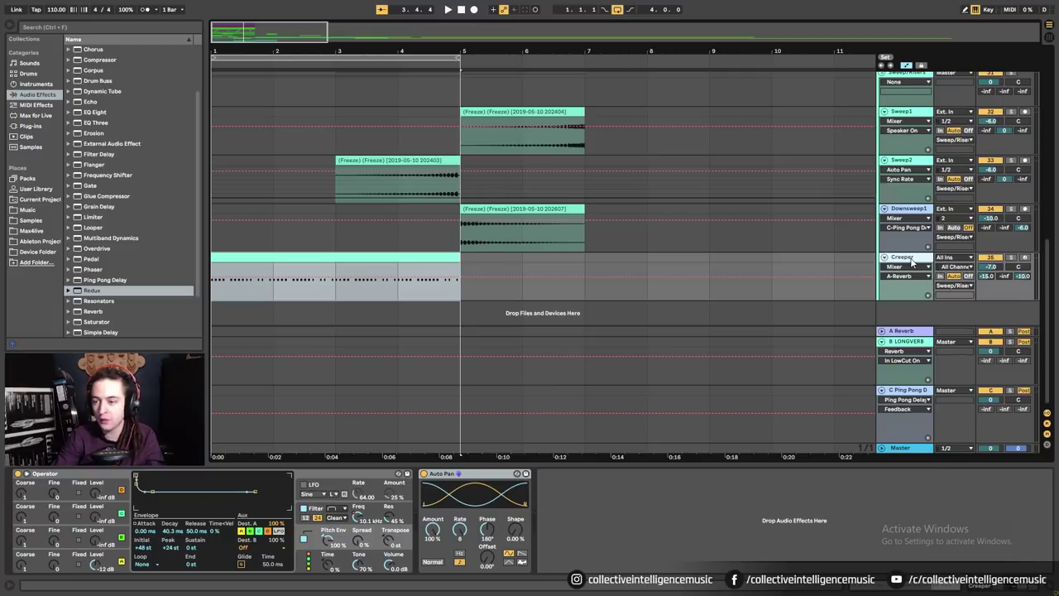
Freeze the Creeper track and flatten it to audio.
{"action": "right_click", "coordinate": [913, 261]}
{"action": "left_click", "coordinate": [947, 321]}
{"action": "right_click", "coordinate": [919, 260]}
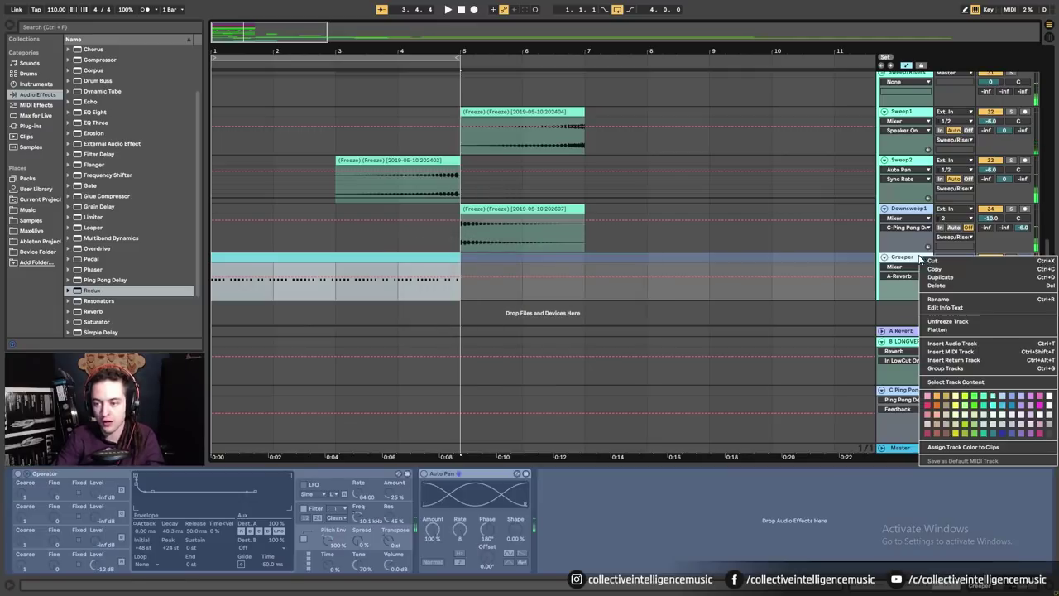
{"action": "left_click", "coordinate": [938, 330]}
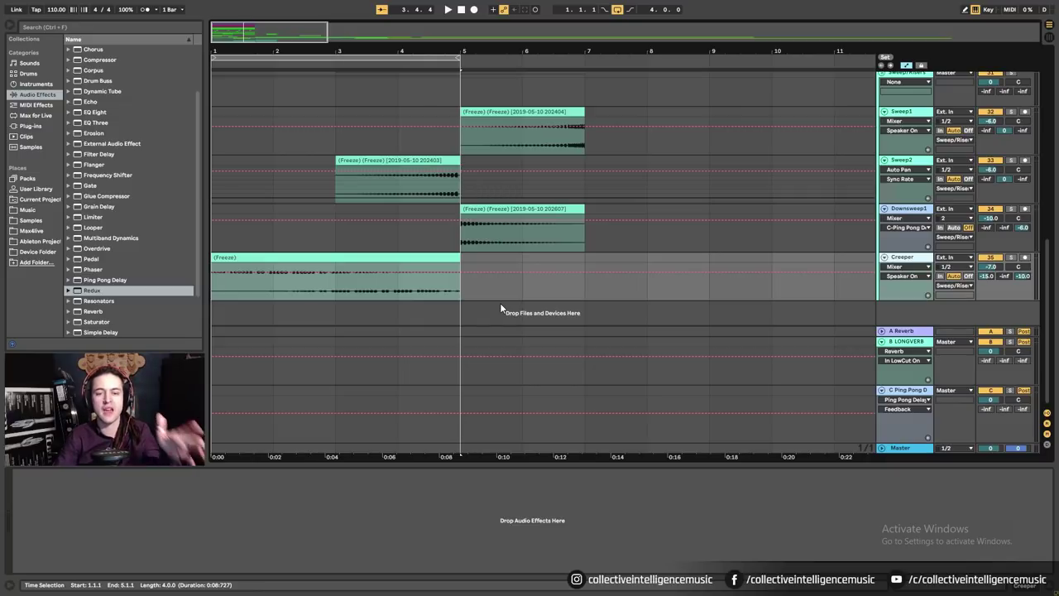
Hide the automation lanes and fold the BASS group, the 30 Audio track and the Sweep/Risers group.
{"action": "scroll", "coordinate": [438, 303], "scroll_direction": "up", "scroll_amount": 5}
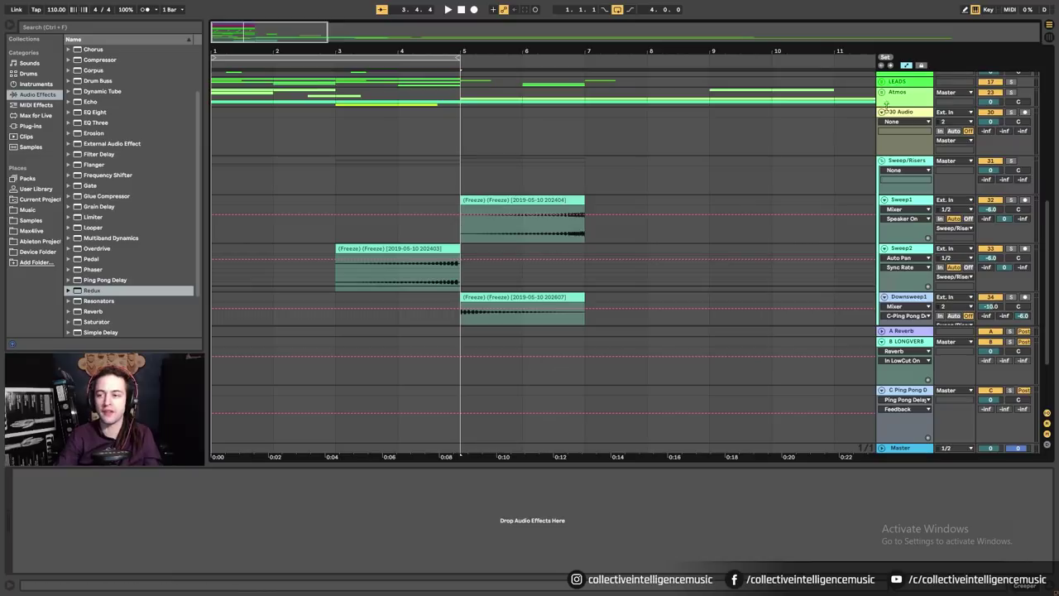
{"action": "scroll", "coordinate": [670, 182], "scroll_direction": "up", "scroll_amount": 10}
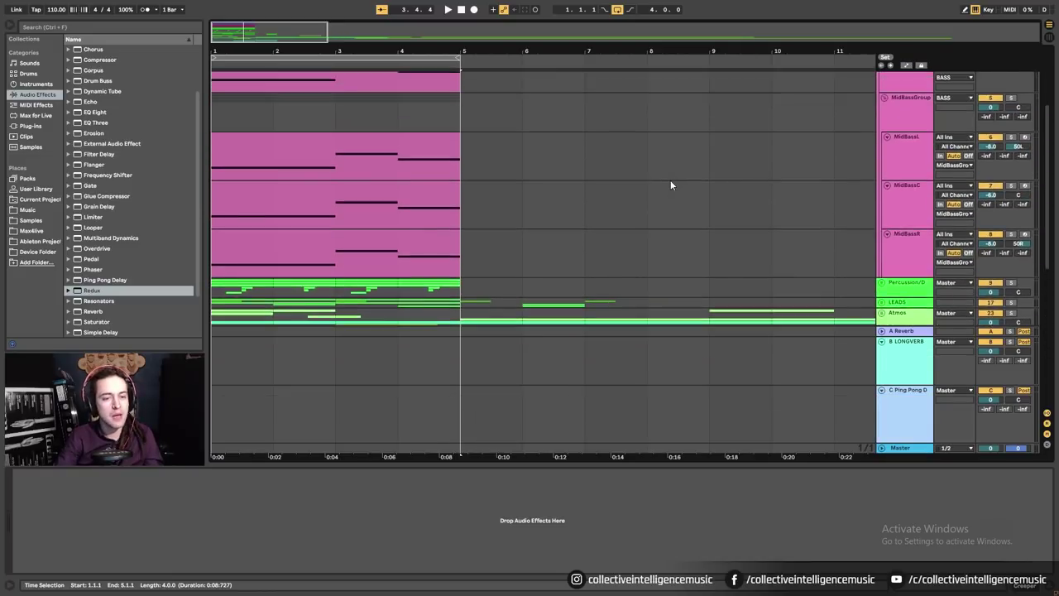
{"action": "scroll", "coordinate": [671, 185], "scroll_direction": "up", "scroll_amount": 1}
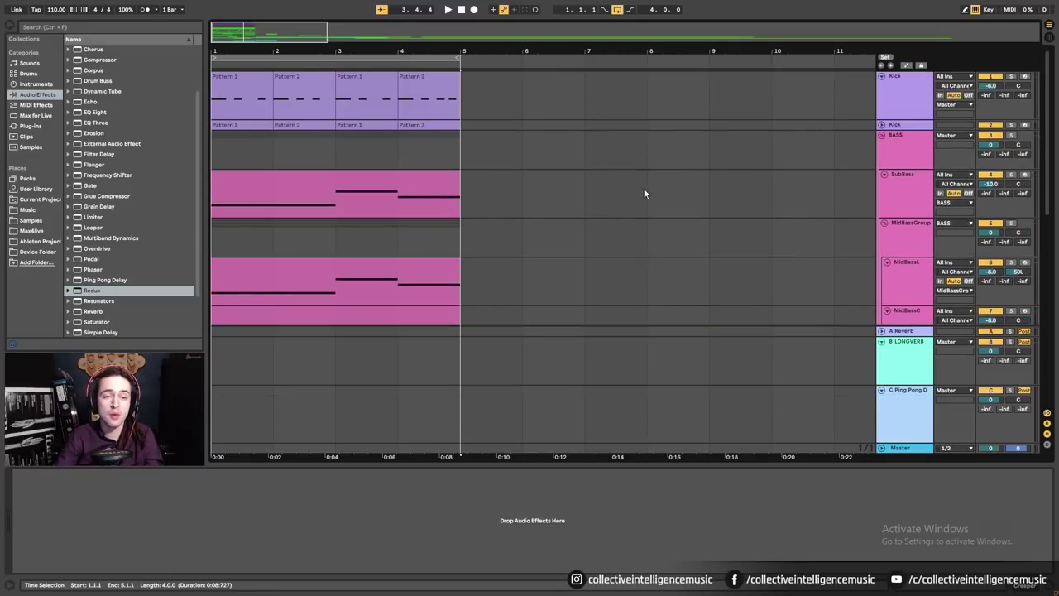
{"action": "left_click", "coordinate": [880, 136]}
{"action": "left_click", "coordinate": [882, 196]}
{"action": "left_click", "coordinate": [882, 206]}
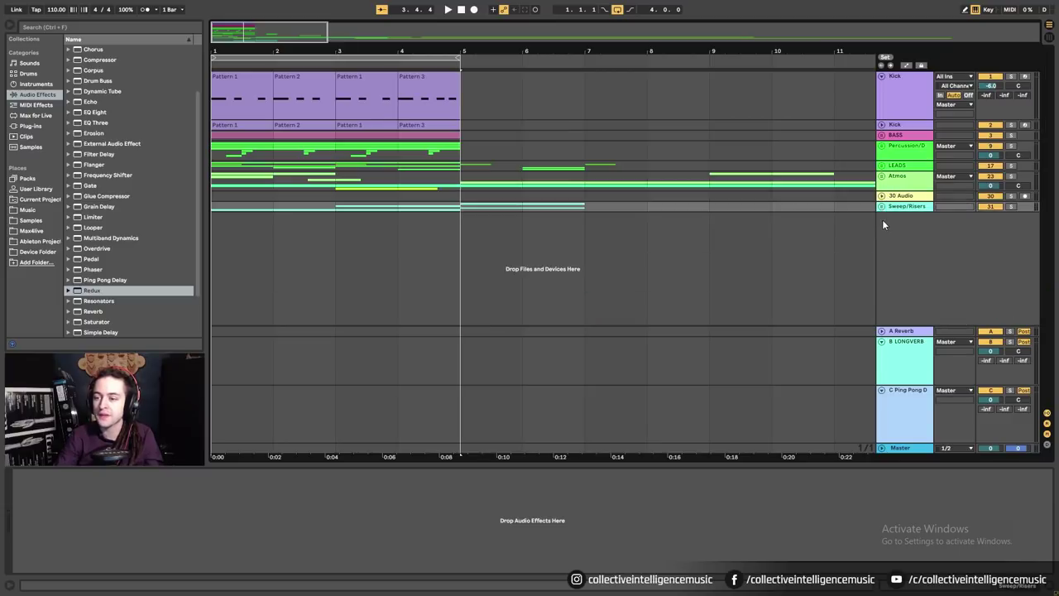
Select the material from bar 1 to bar 5 across the Percussion, LEADS, Atmos, 30 Audio and Sweep/Risers tracks.
{"action": "left_click_drag", "start_coordinate": [217, 159], "coordinate": [459, 214]}
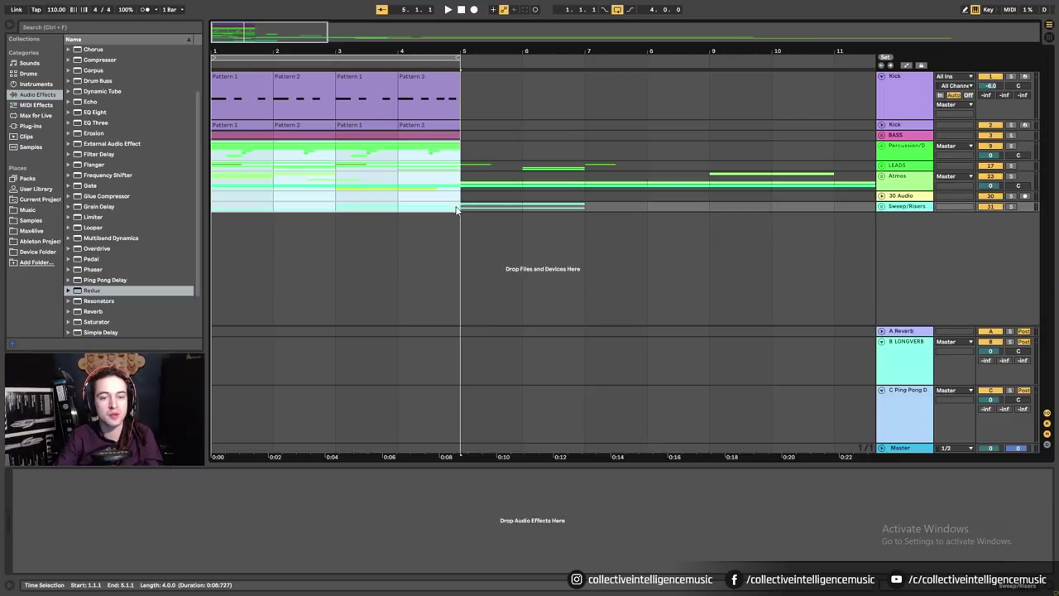